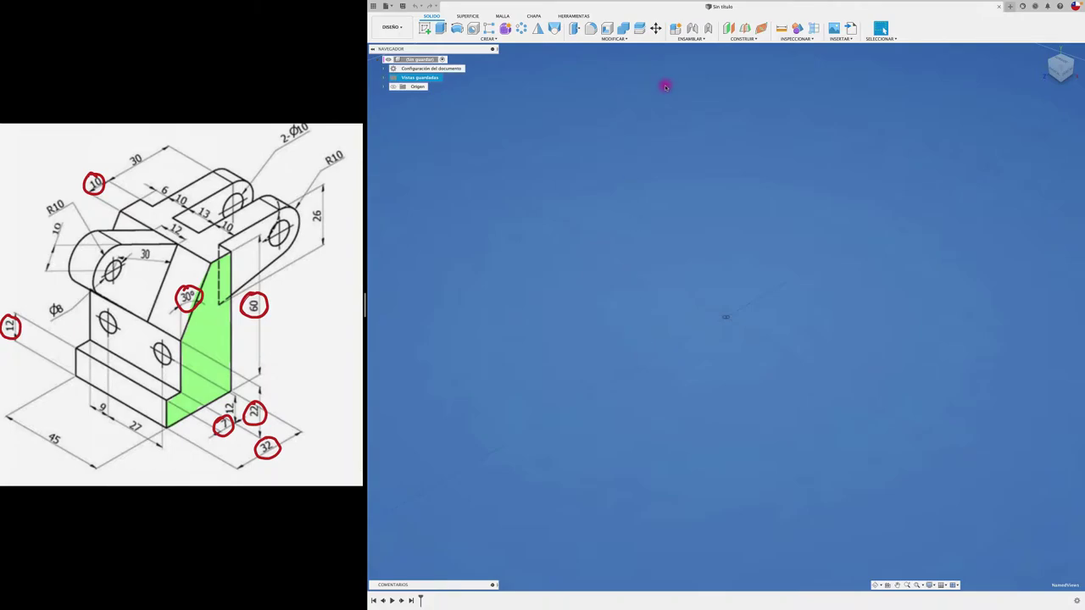
Step: Start a sketch on an origin plane with a vertical reference line and a 60 mm-tall rectangle
left_click(421, 32)
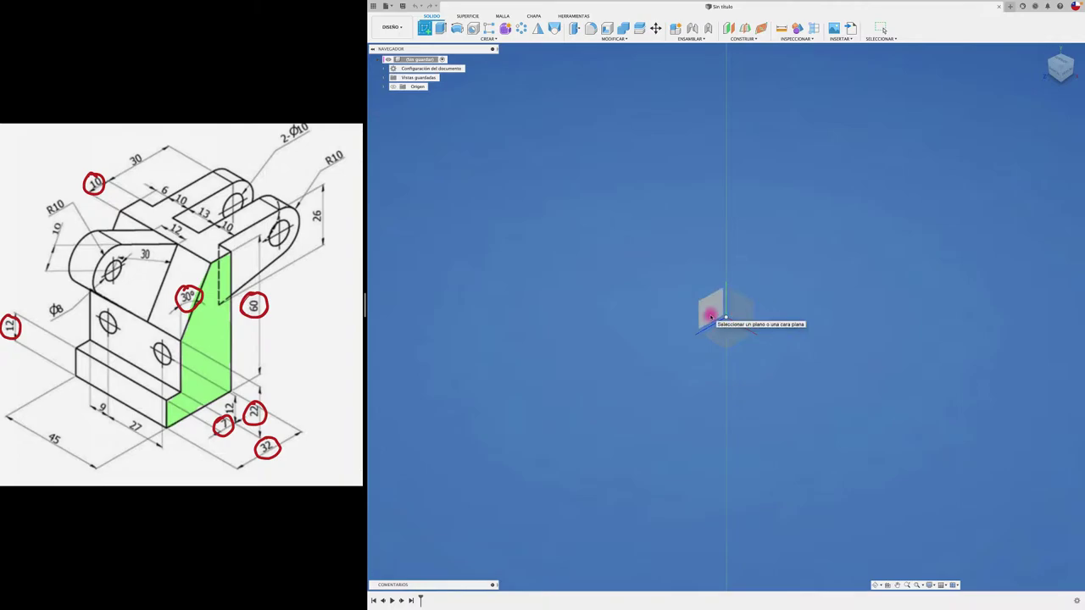
left_click(710, 316)
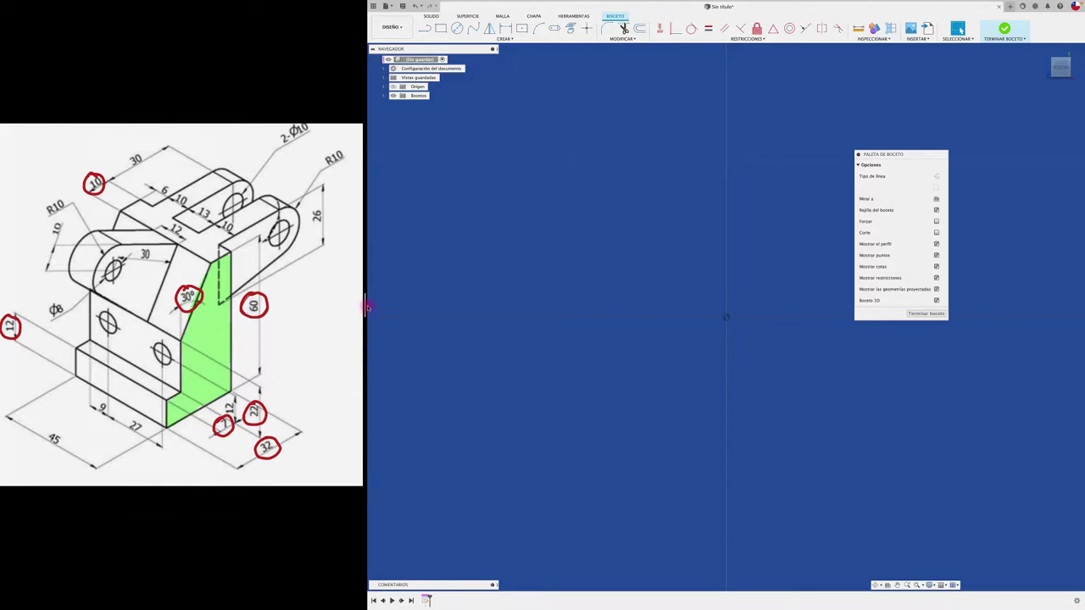
left_click_drag(366, 307, 204, 307)
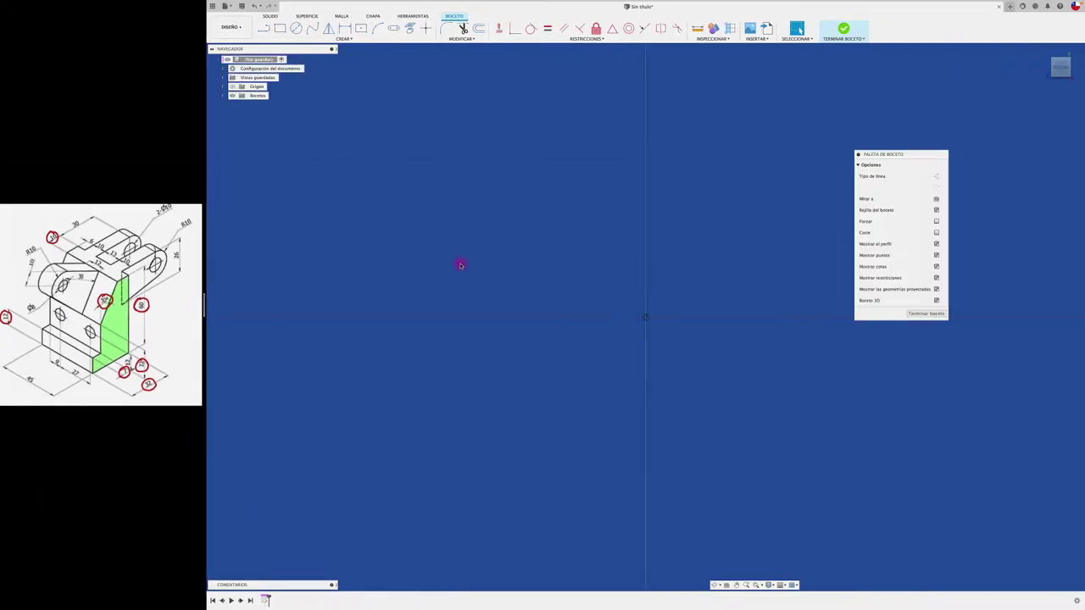
left_click(264, 28)
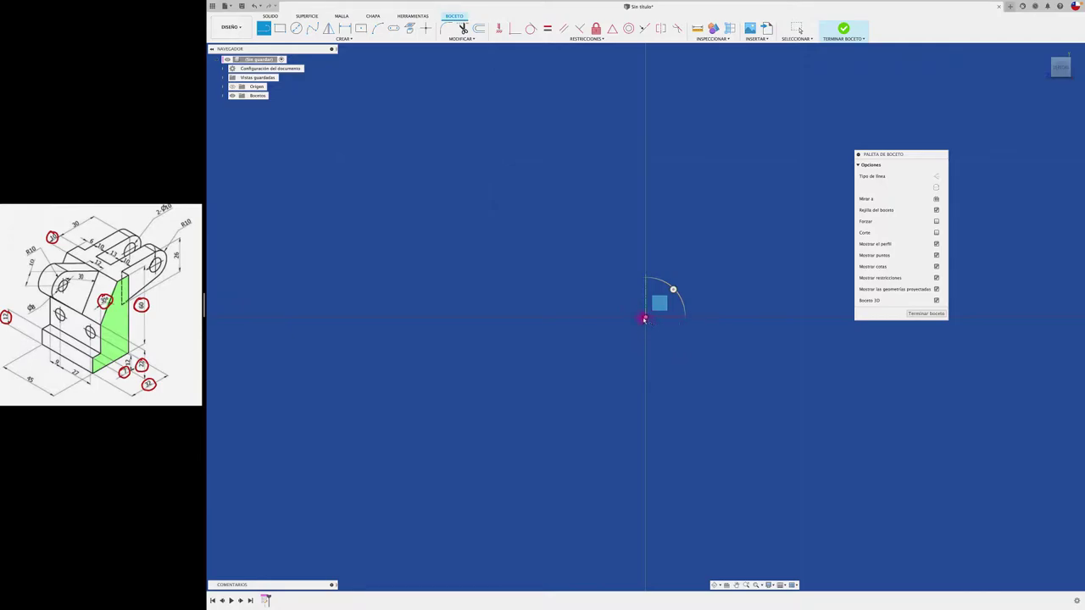
left_click(645, 318)
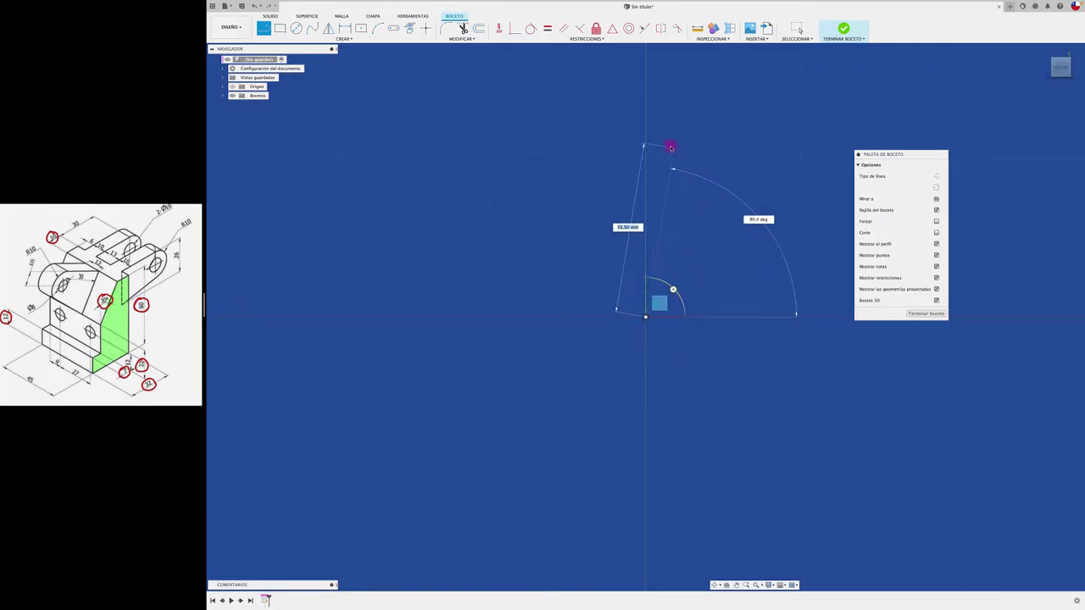
left_click(644, 129)
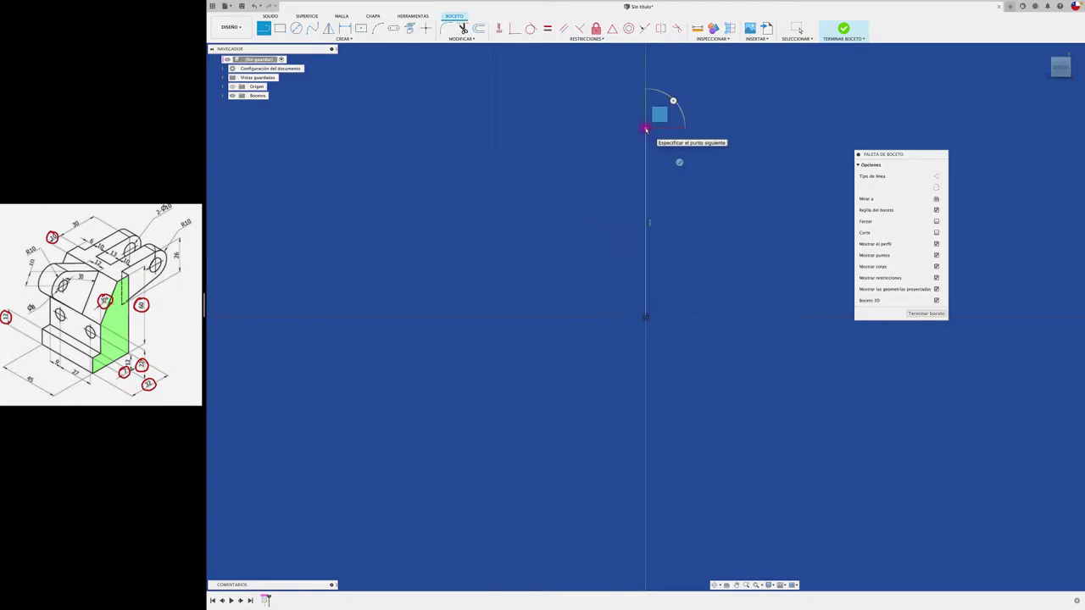
key("Escape")
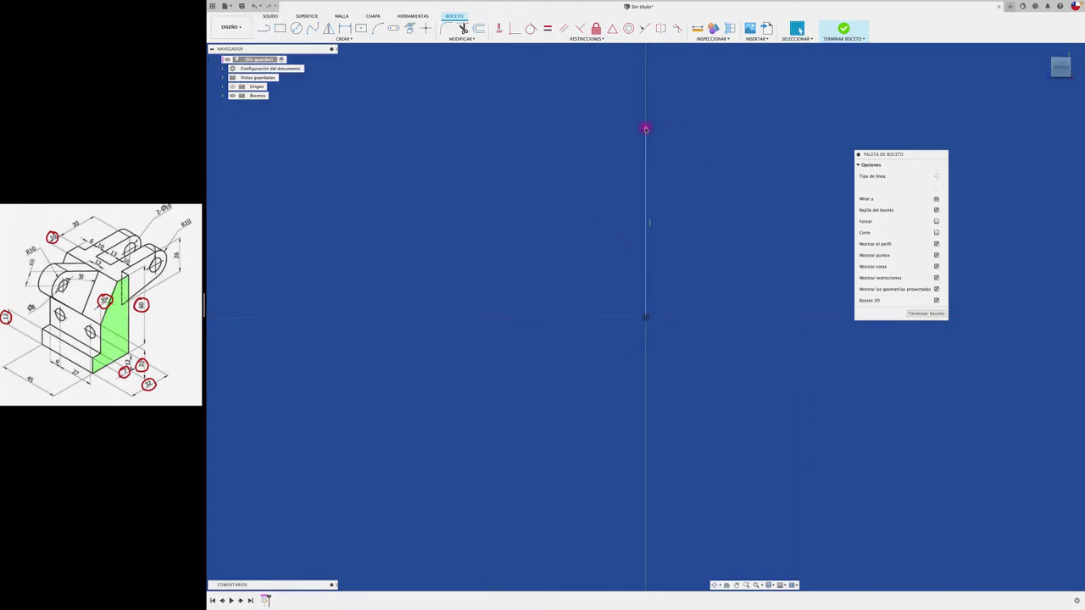
key("r")
left_click(645, 129)
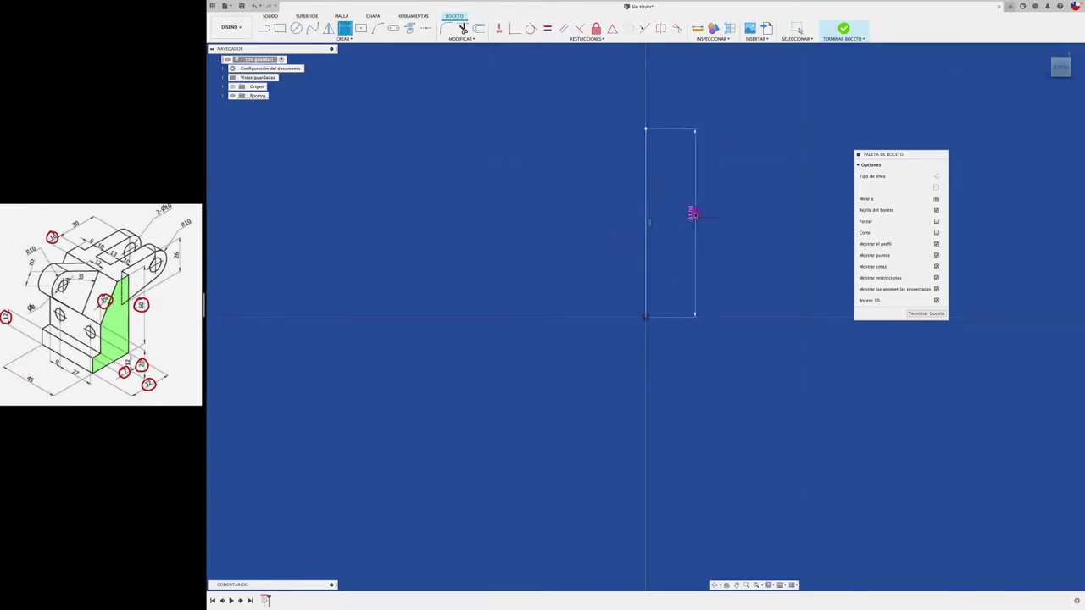
type("1")
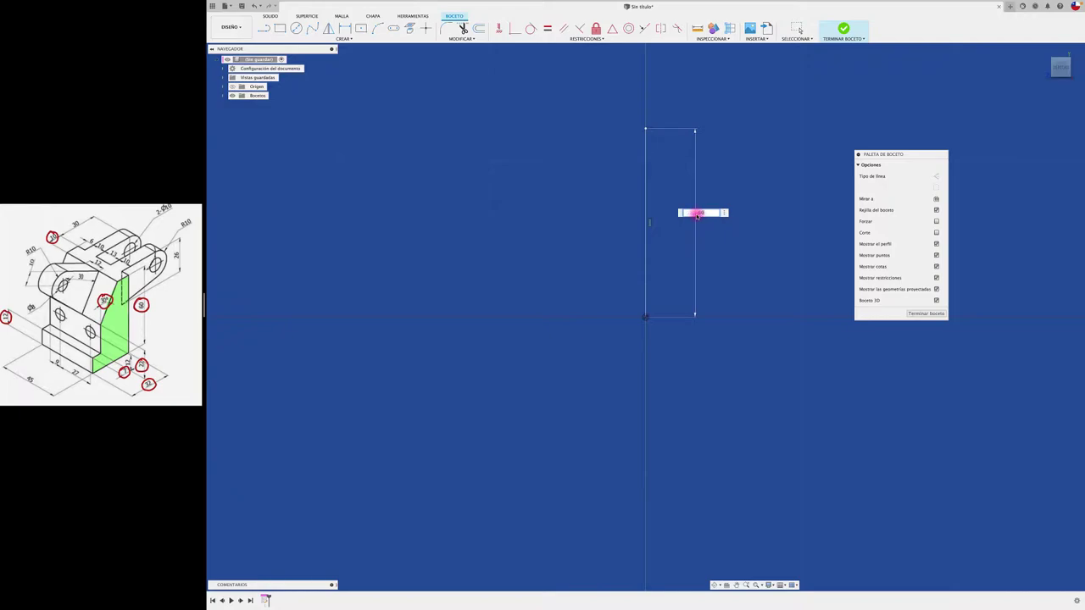
key("Return")
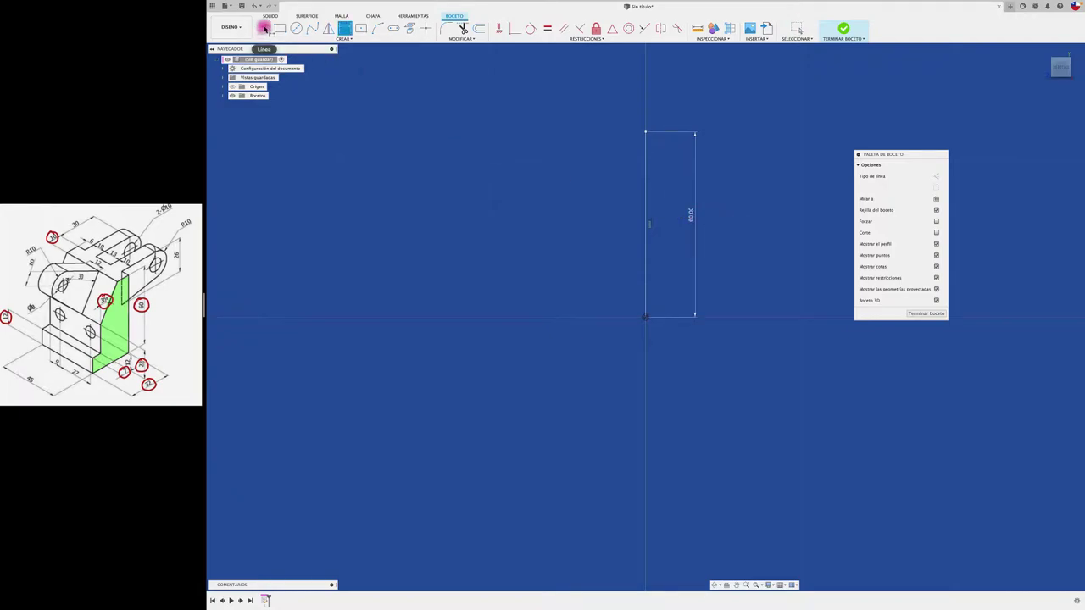
Step: Outline the closed stepped profile from the origin, including a slanted edge up to the top corner
left_click(263, 28)
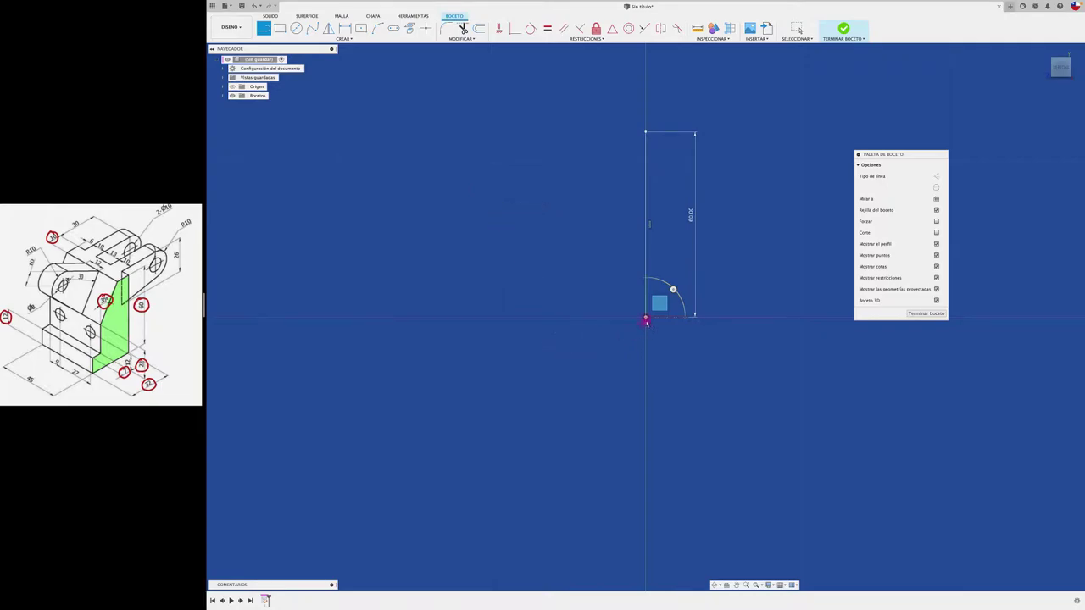
left_click(646, 318)
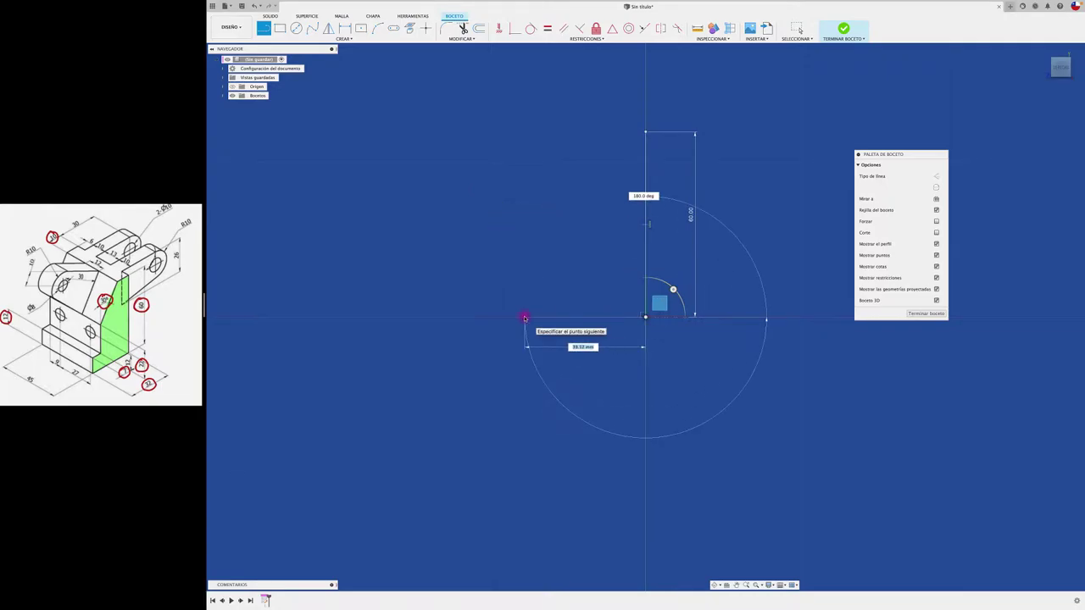
left_click(526, 318)
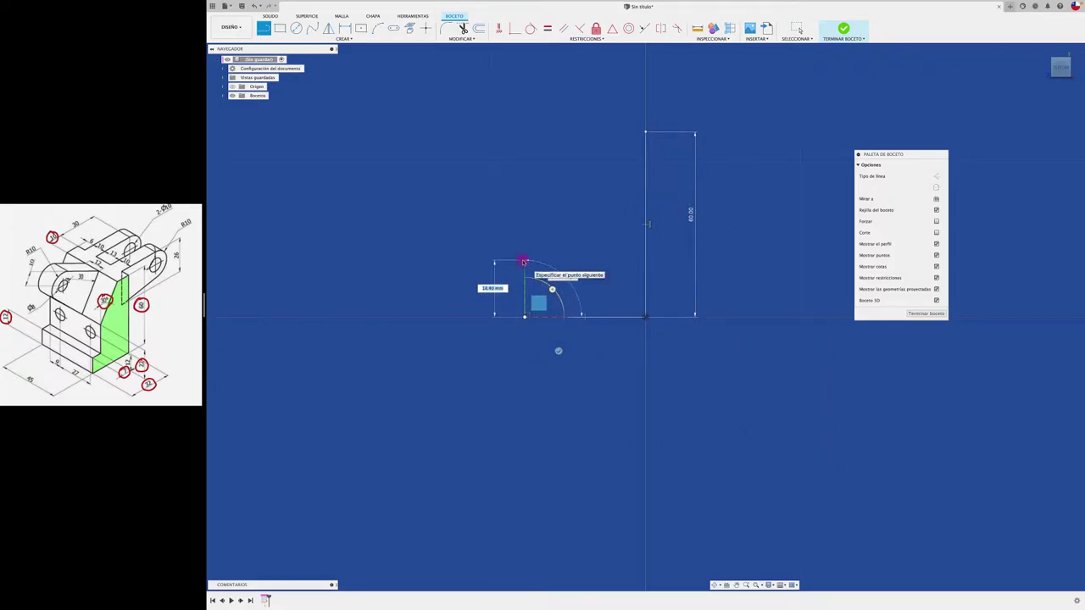
left_click(525, 260)
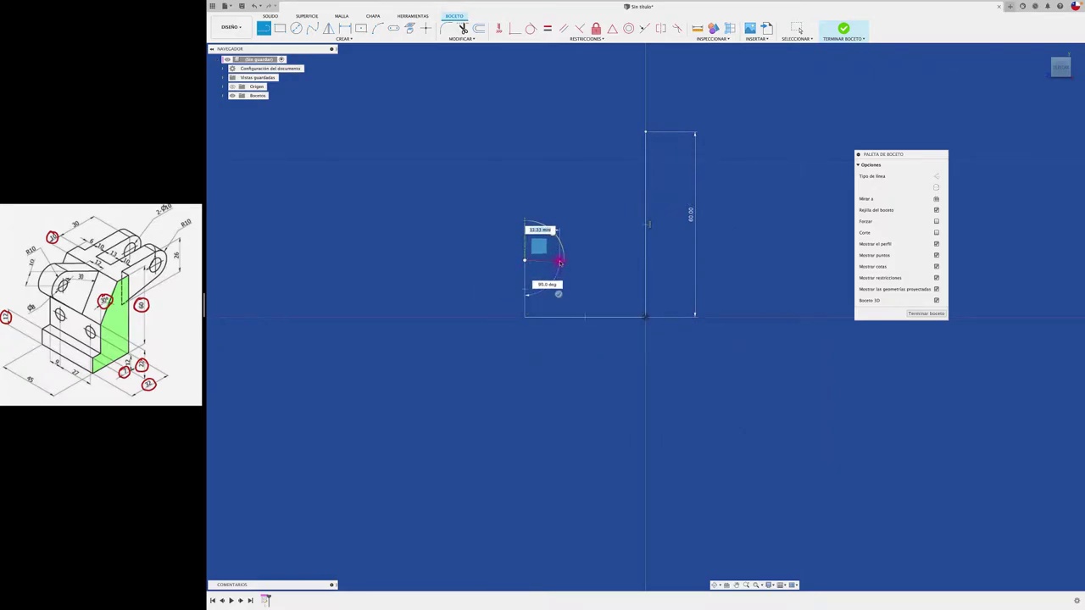
left_click(559, 260)
left_click_drag(559, 260, 560, 231)
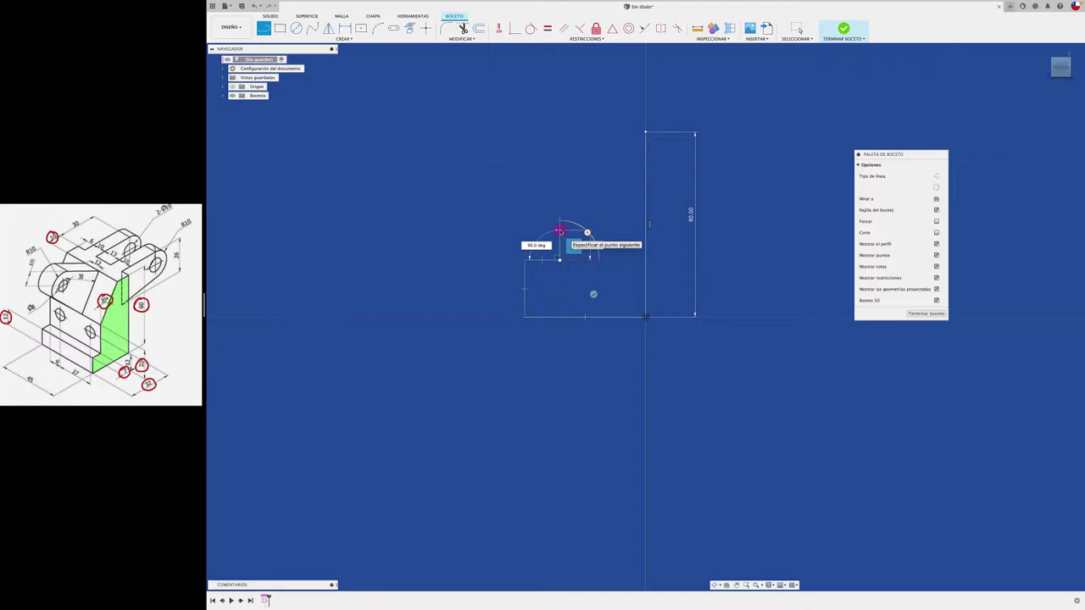
left_click(559, 230)
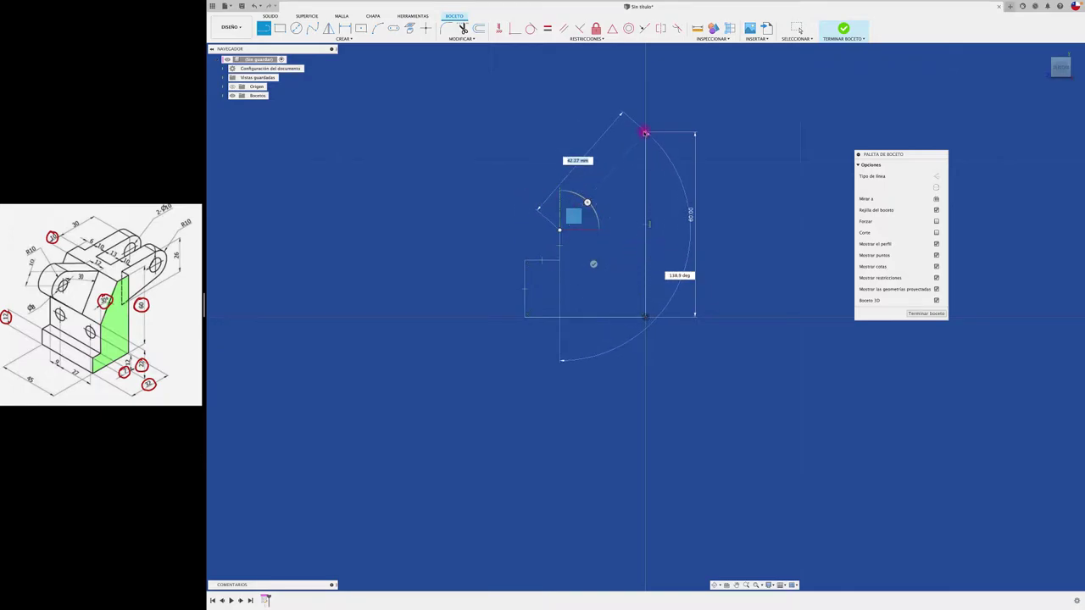
left_click(610, 131)
left_click_drag(610, 131, 645, 133)
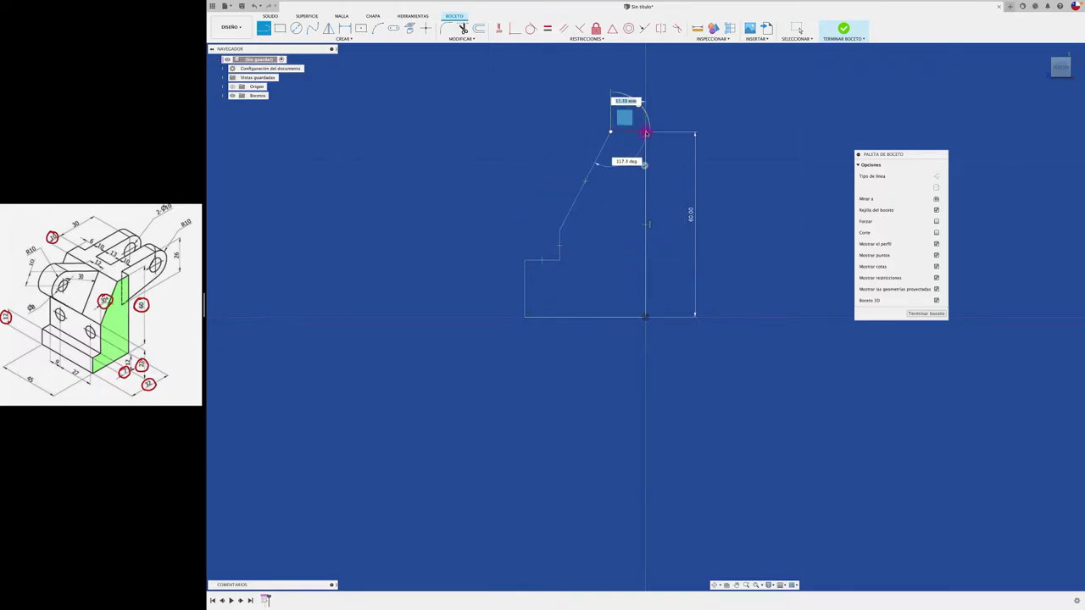
left_click(645, 133)
key("Escape")
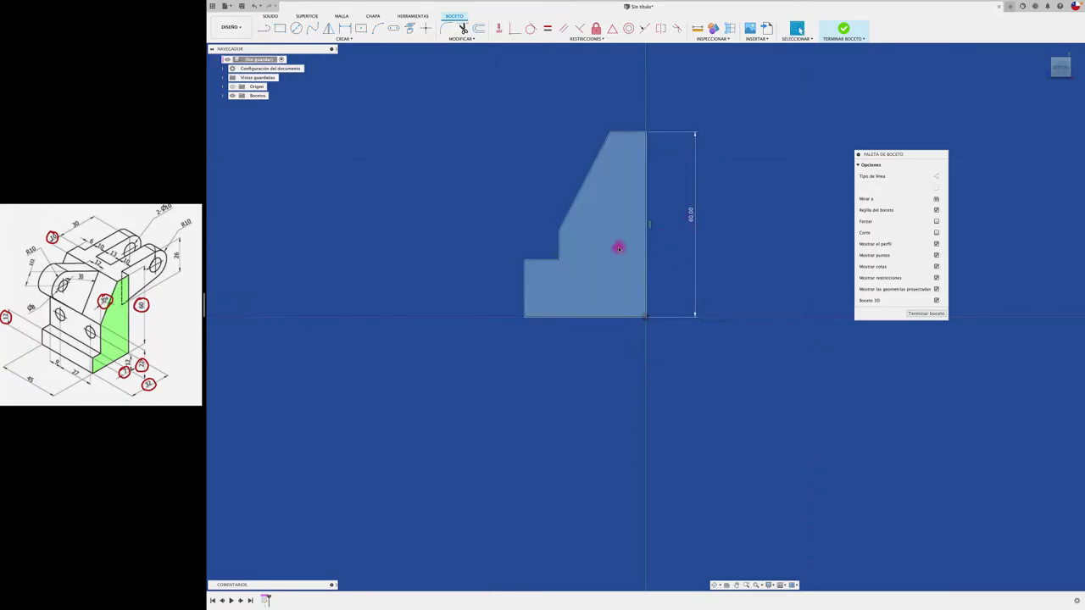
Step: Dimension the profile's bottom edge to 32 mm and the step's top edge to 7 mm
key("d")
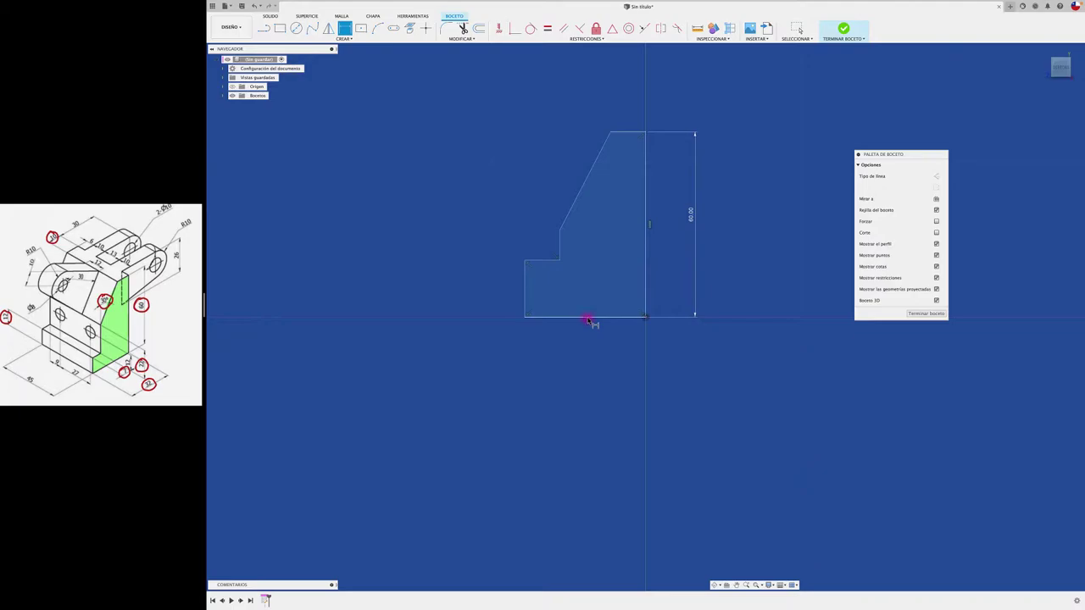
left_click(585, 317)
left_click(587, 371)
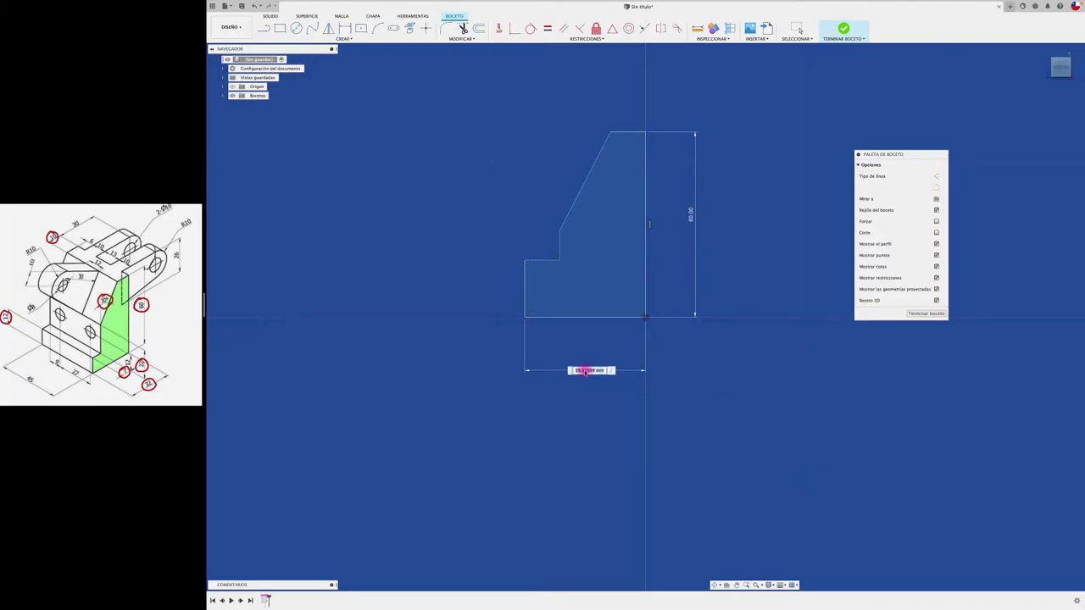
type("32")
key("Return")
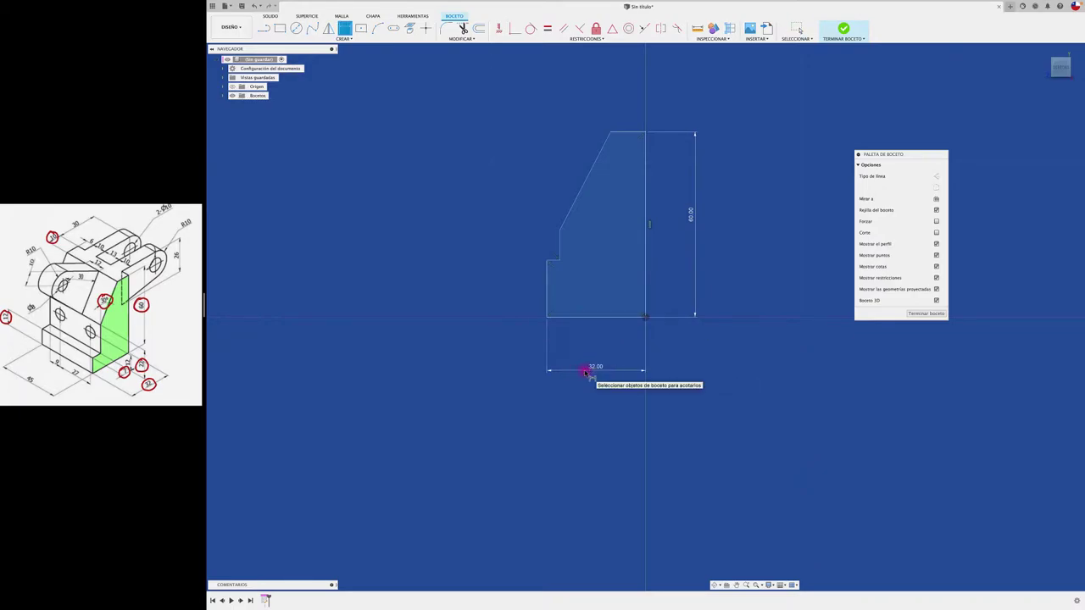
left_click(552, 256)
left_click(502, 222)
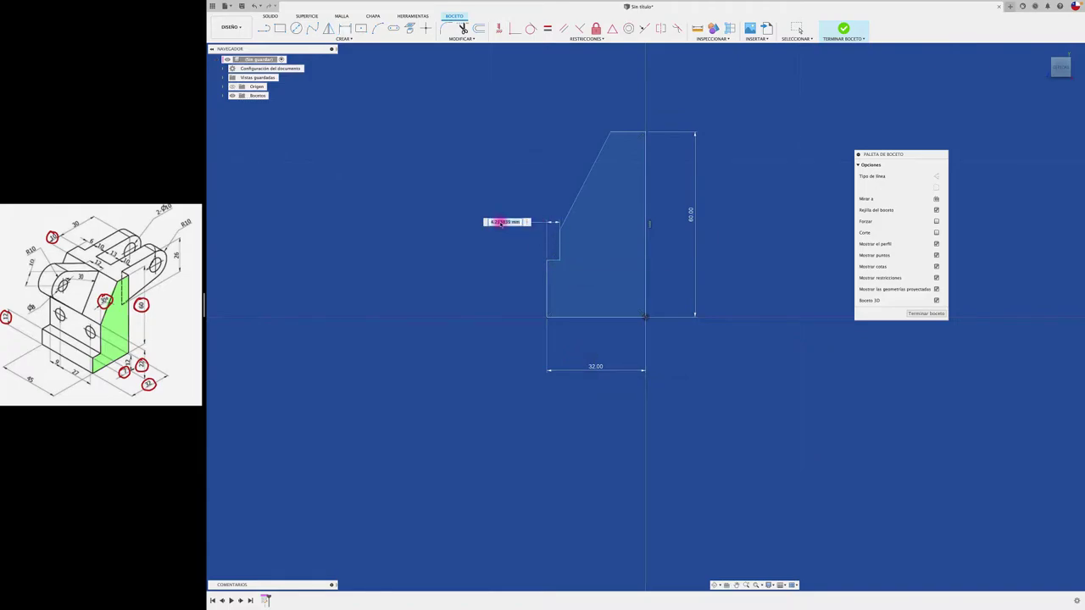
type("7")
key("Return")
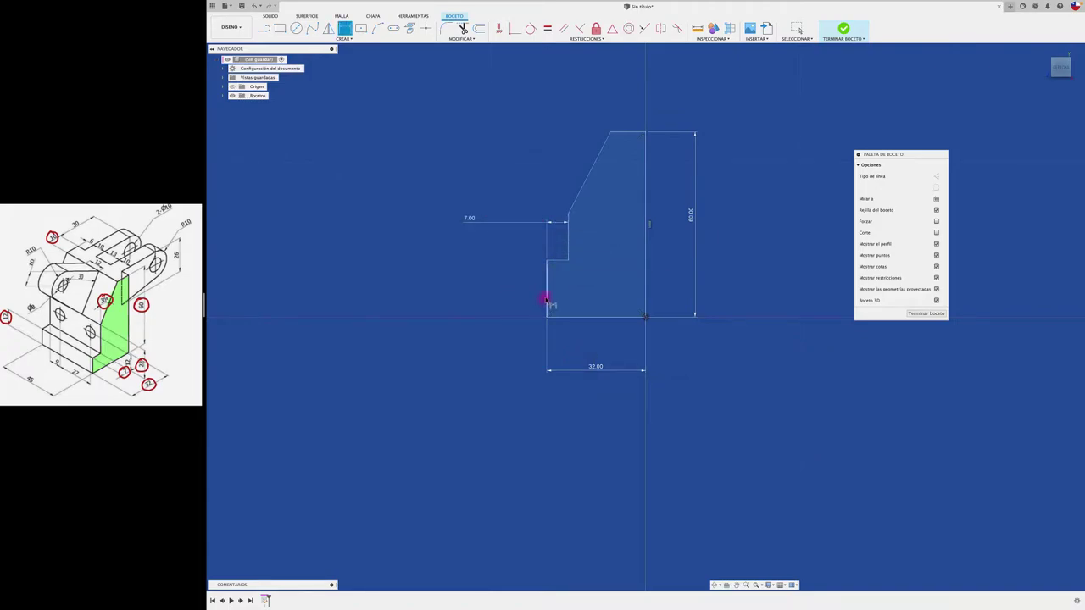
Step: Dimension the left edge to 12 mm, the inner vertical edge (22 mm) and the top edge to 10 mm
left_click(547, 300)
left_click(505, 289)
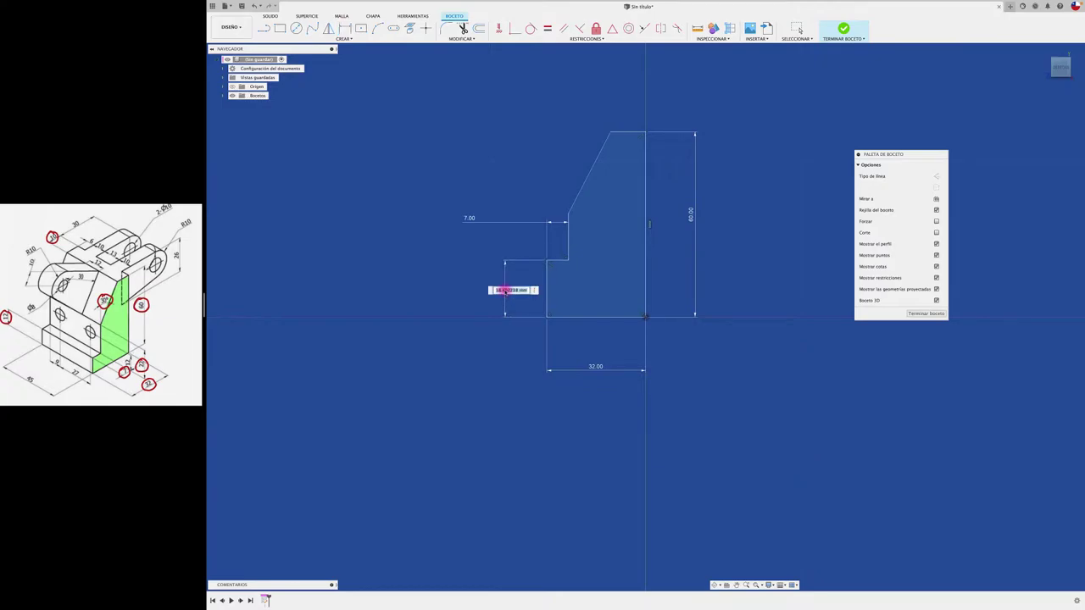
type("12")
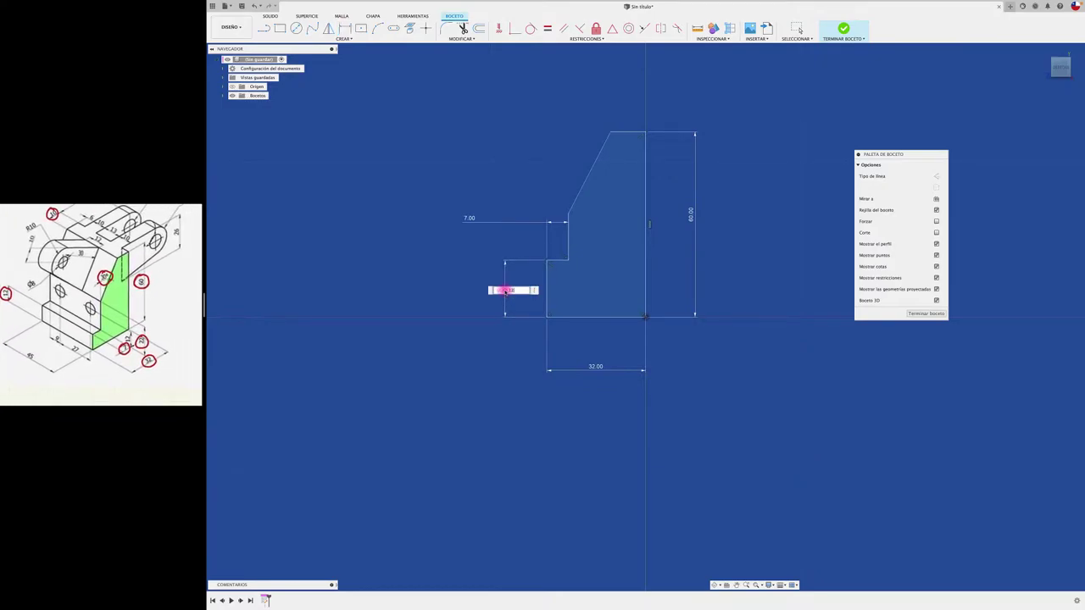
key("Return")
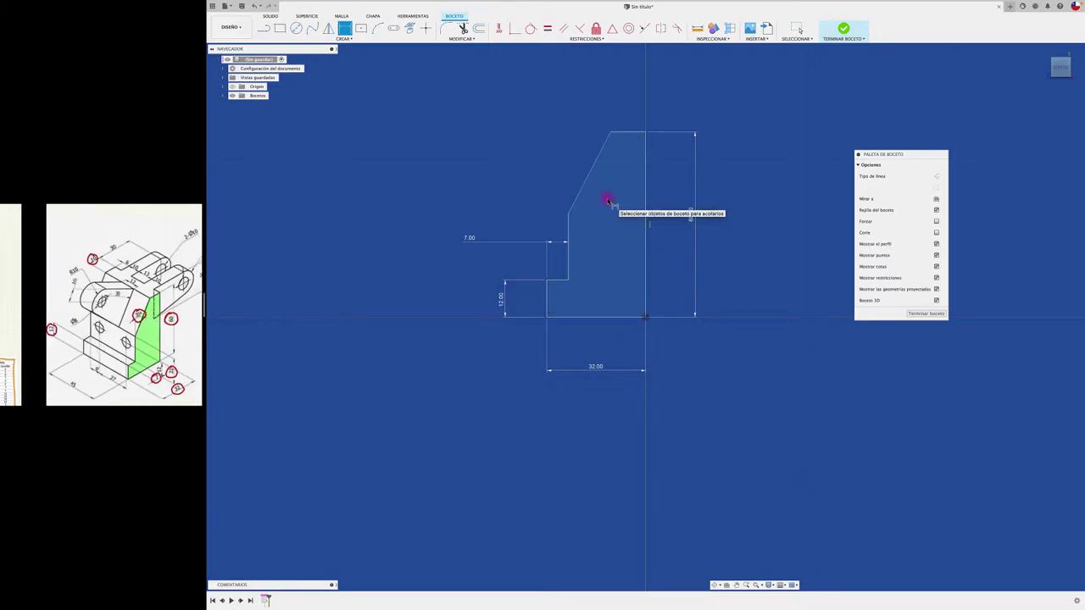
left_click(573, 246)
left_click(597, 248)
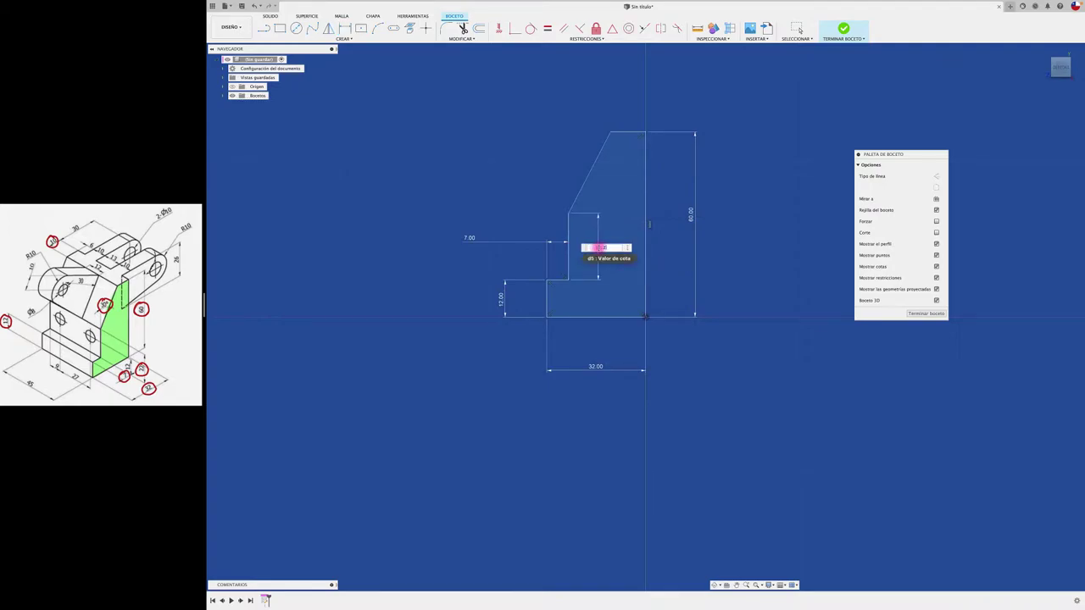
key("Return")
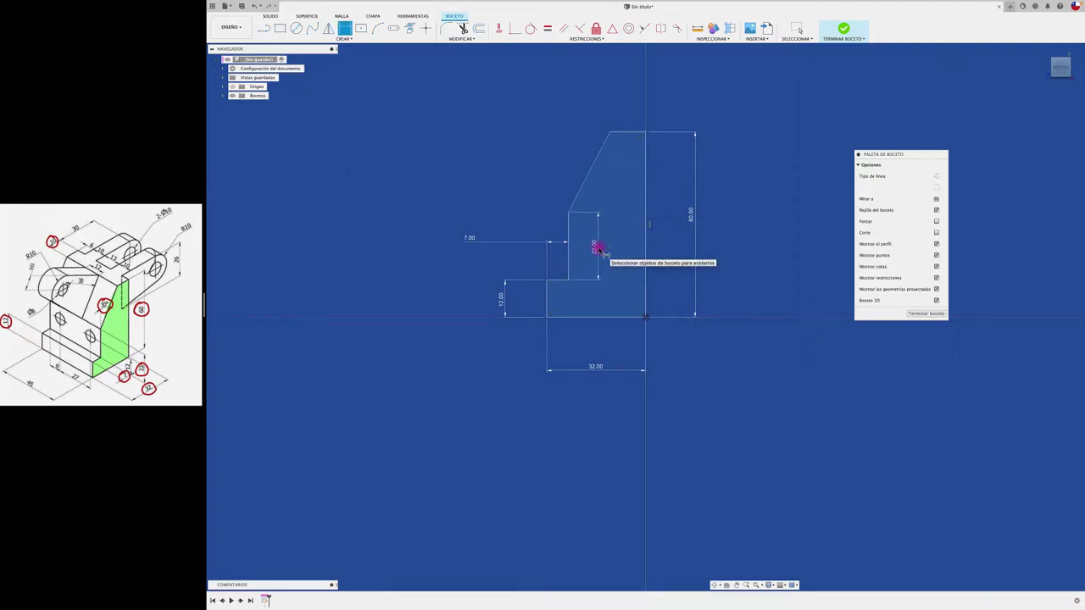
left_click(634, 133)
left_click(632, 109)
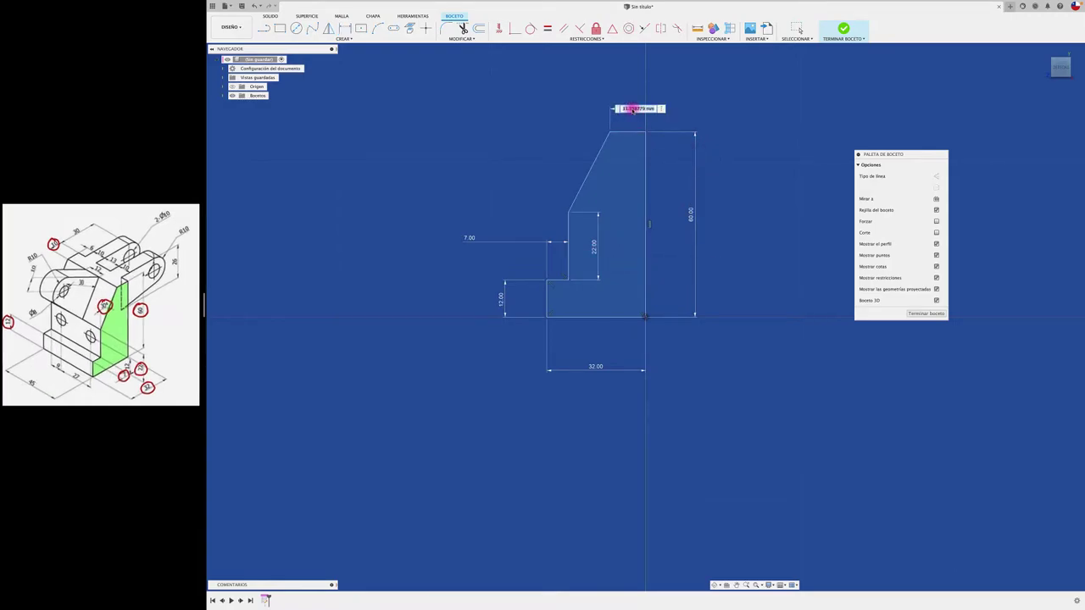
type("10")
key("Return")
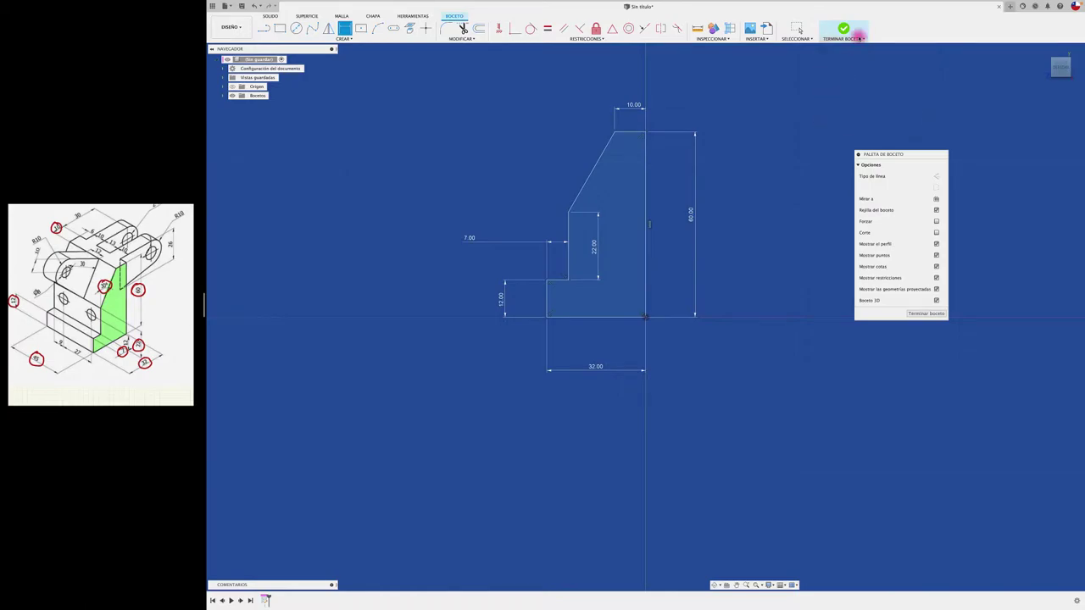
Step: Finish the sketch, extrude the profile about 56 mm as a new body, and show component colours
left_click(842, 29)
key("e")
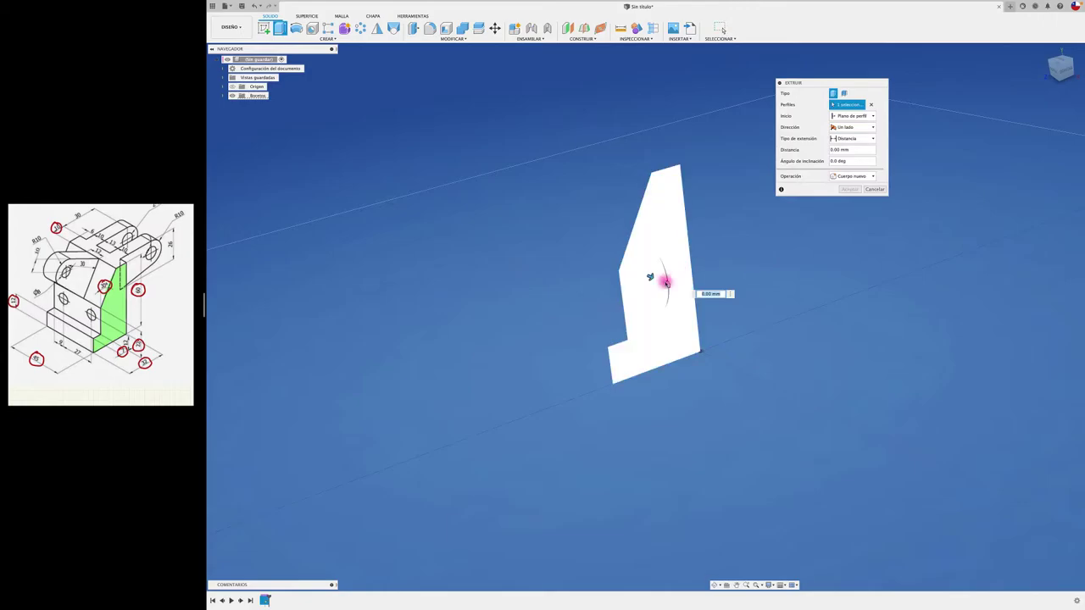
left_click_drag(650, 277, 767, 324)
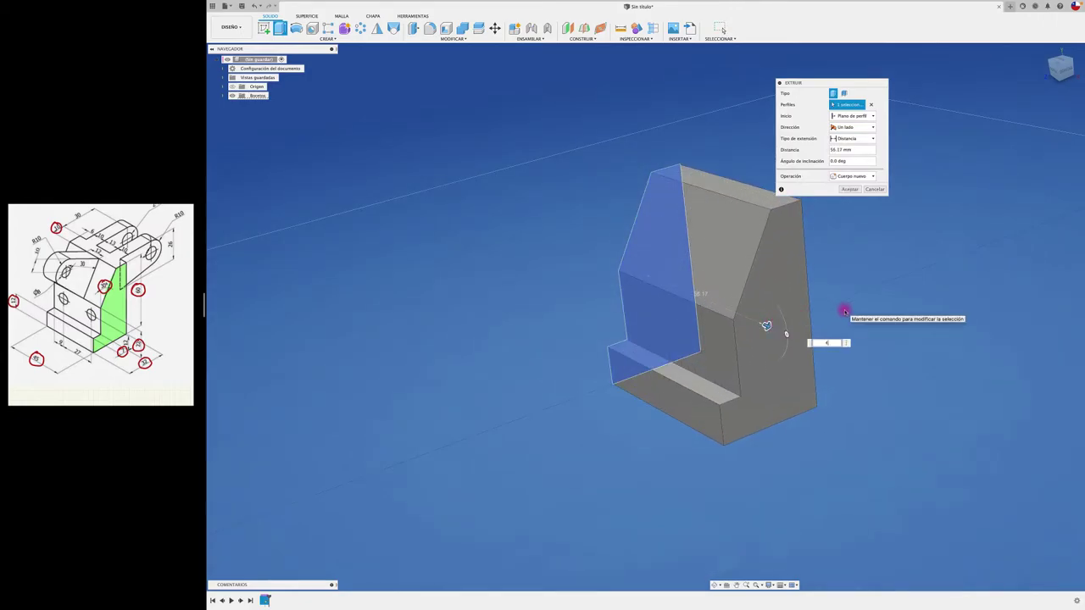
key("Return")
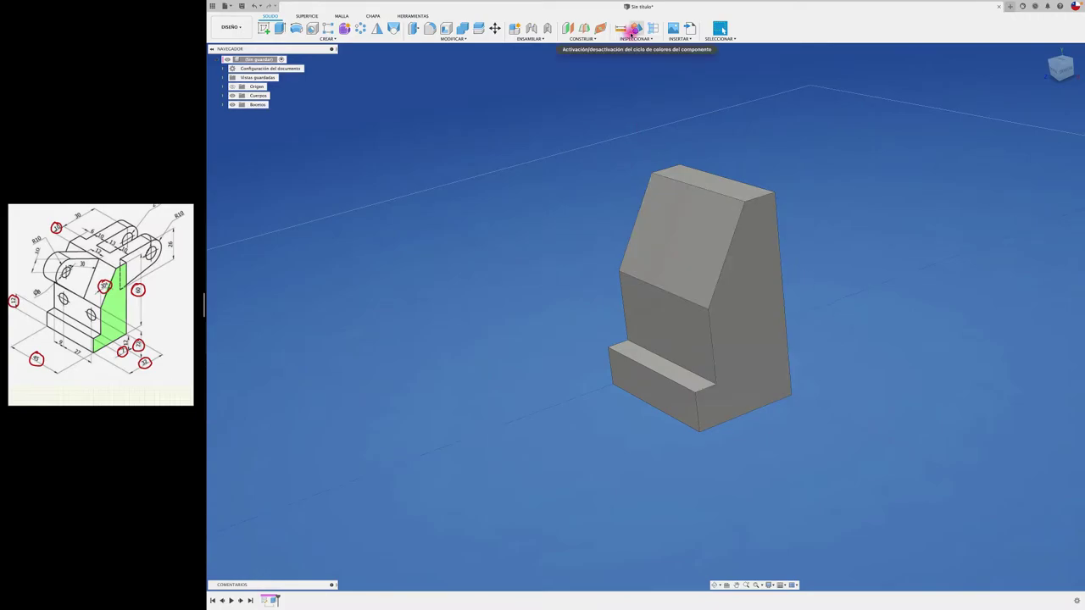
left_click(636, 29)
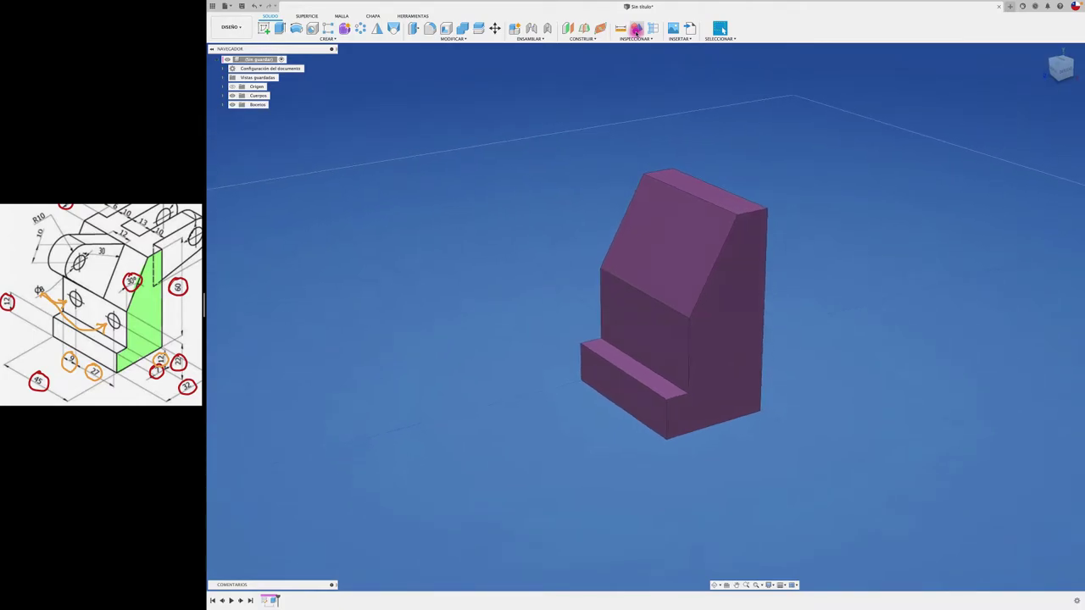
Step: Sketch an 8 mm diameter circle on the upright's front face
left_click_drag(205, 308, 349, 307)
mouse_move(450, 362)
middle_mouse_down("shift")
mouse_move(506, 373)
mouse_move(593, 338)
middle_mouse_up("shift")
right_click_drag(593, 339, 658, 317)
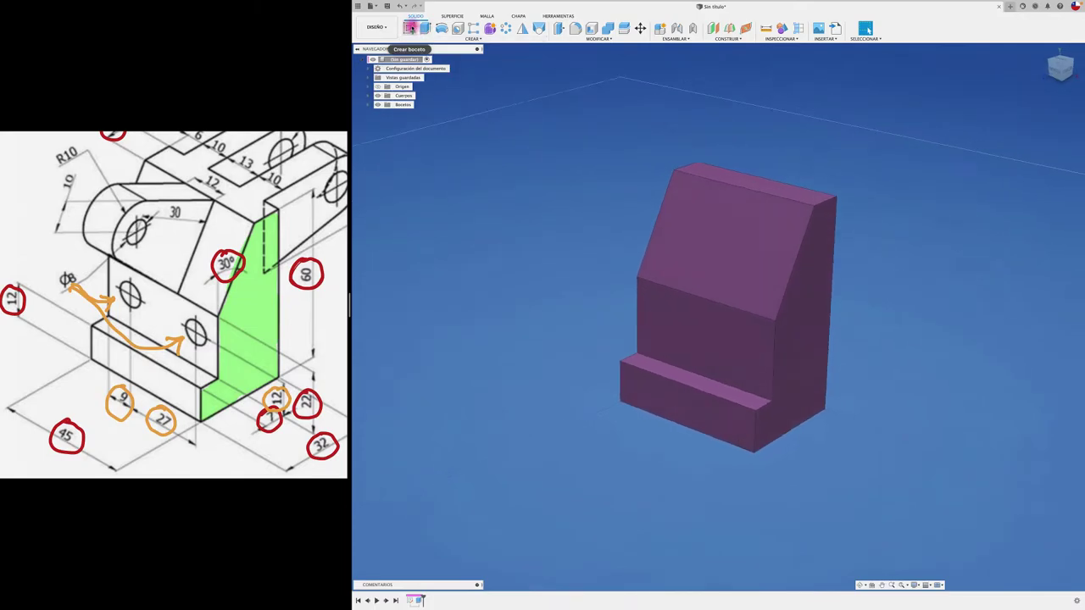
left_click(669, 322)
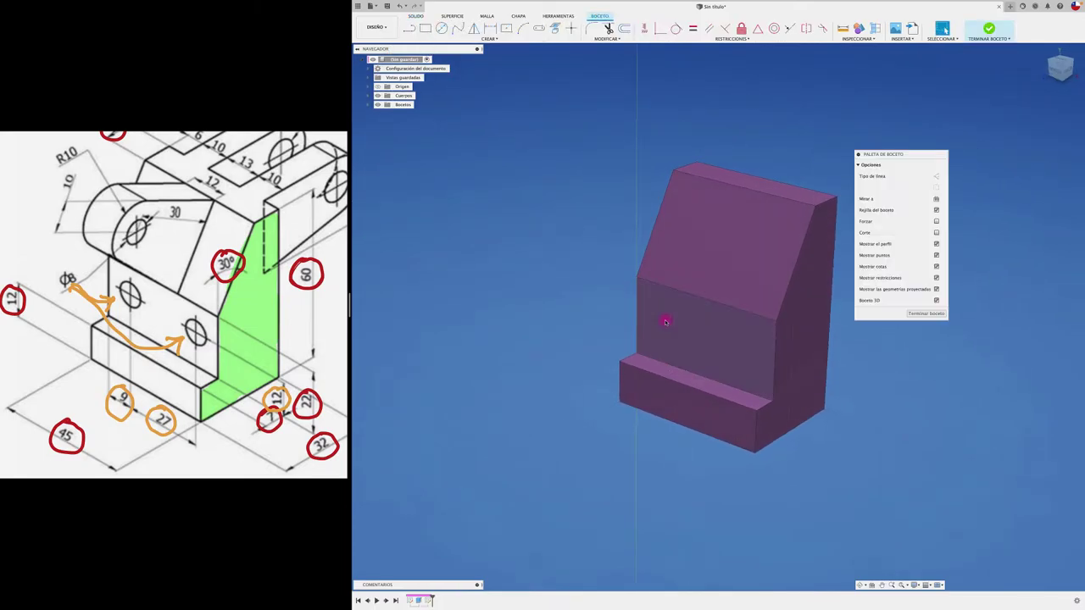
key("c")
left_click(665, 320)
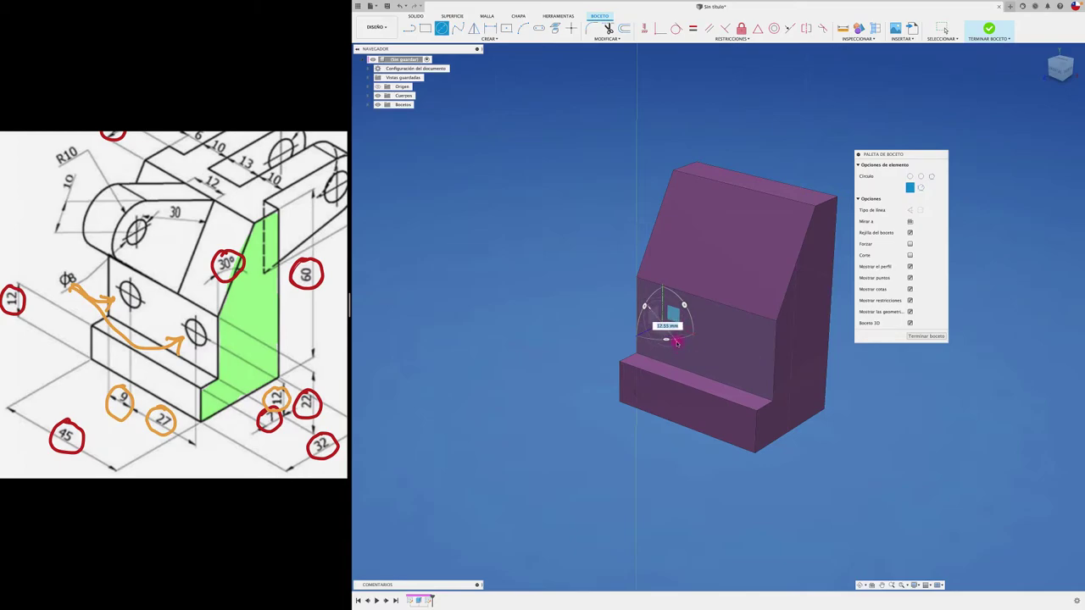
key("Escape")
left_click(662, 323)
left_click(676, 337)
key("Escape")
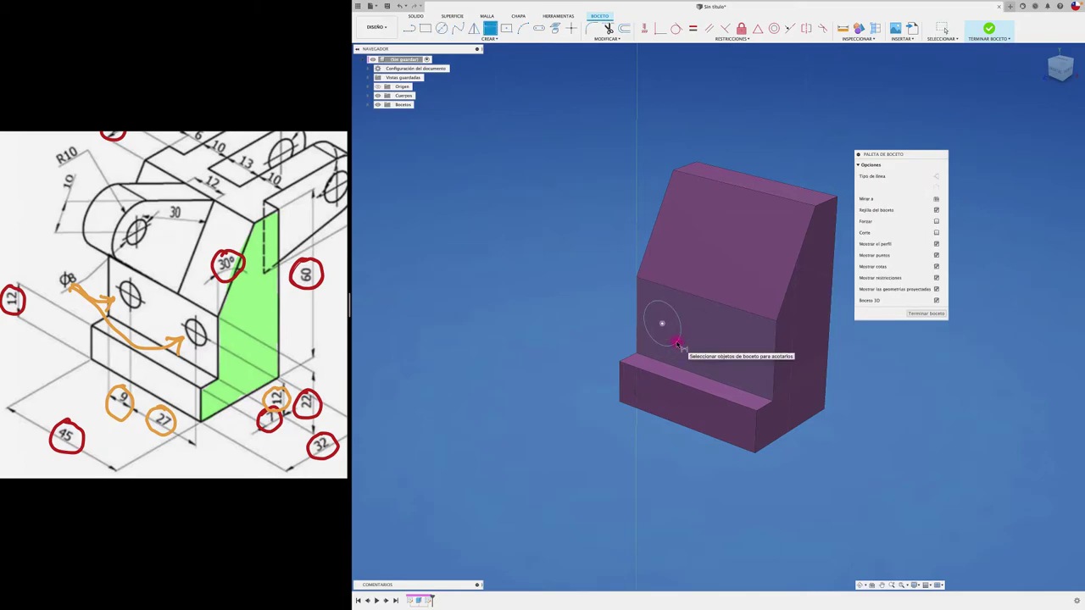
left_click(596, 339)
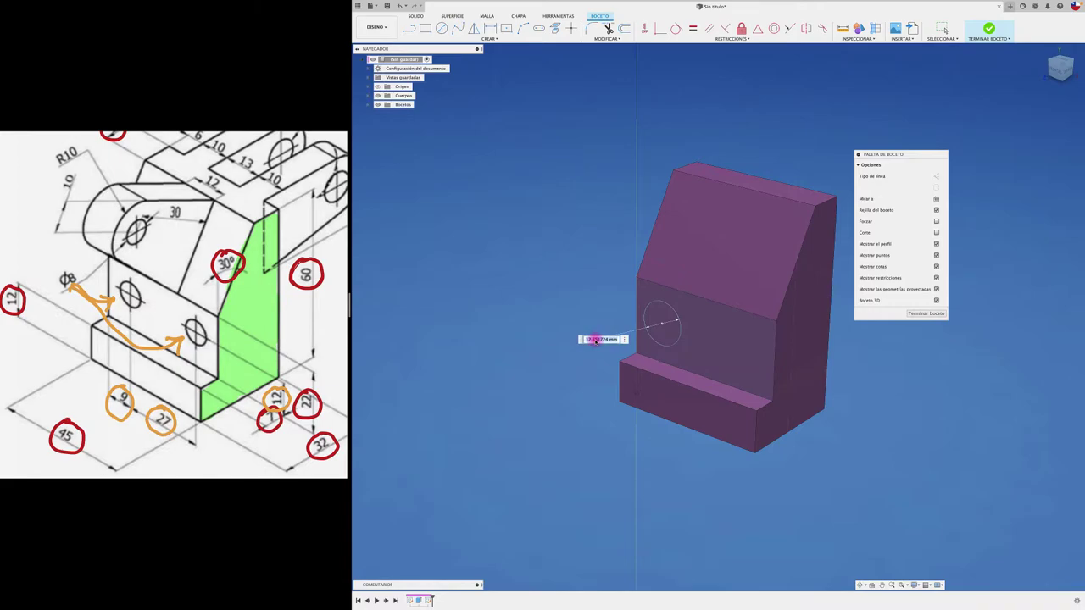
type("8")
key("Return")
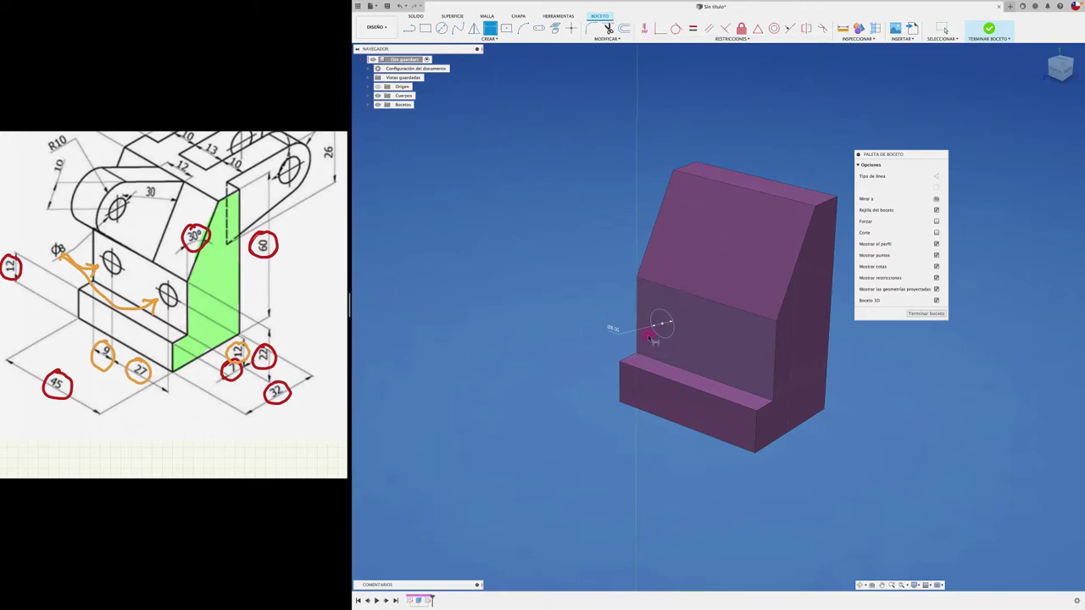
Step: Position the circle 9 mm from the part's left edge and 12 mm above the step
left_click(638, 345)
left_click(661, 325)
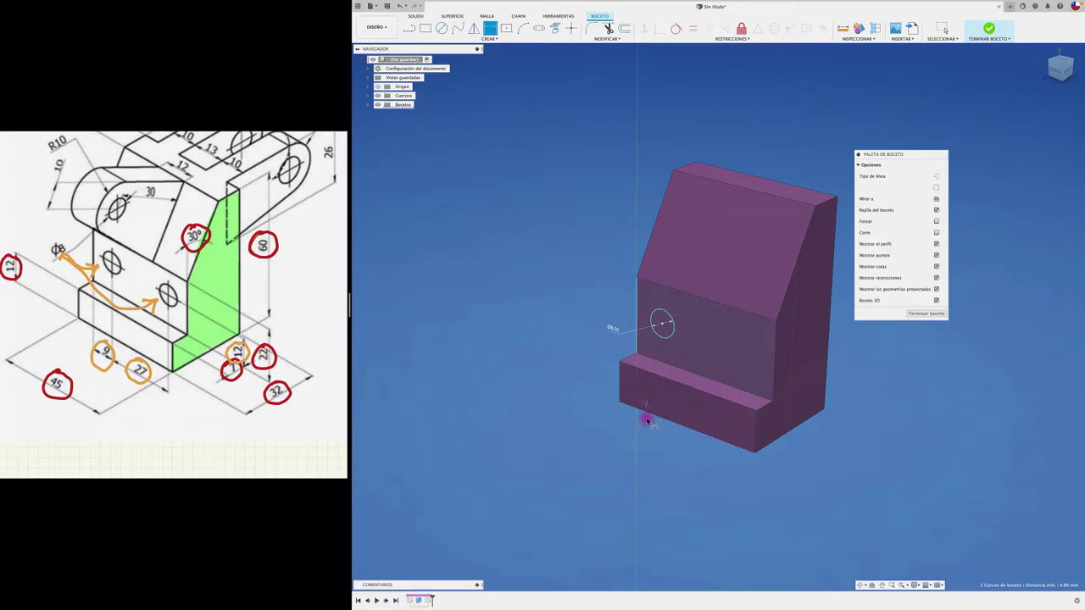
left_click(646, 462)
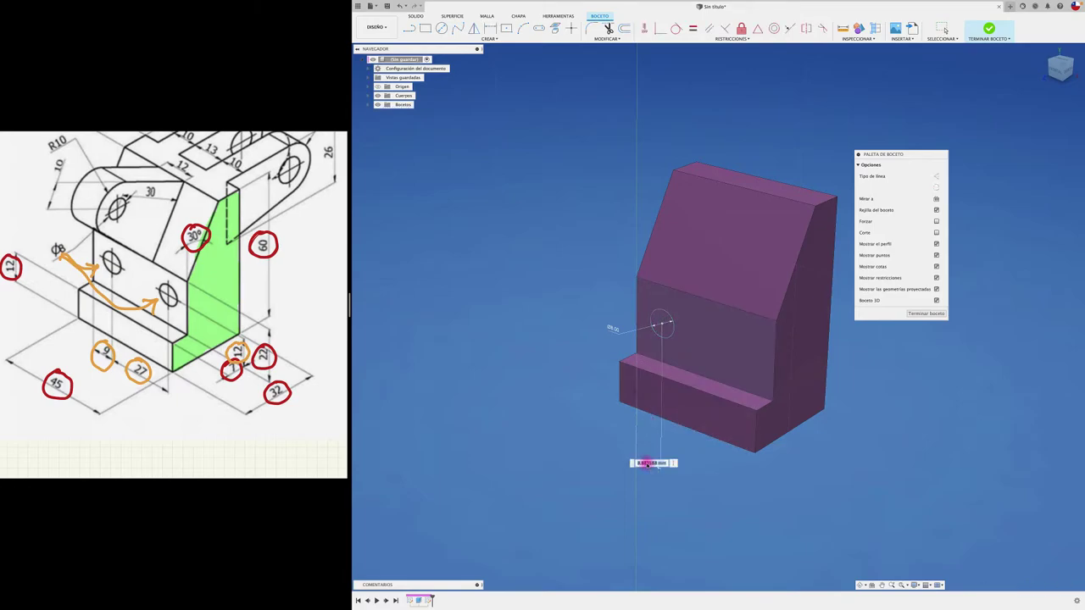
key("Return")
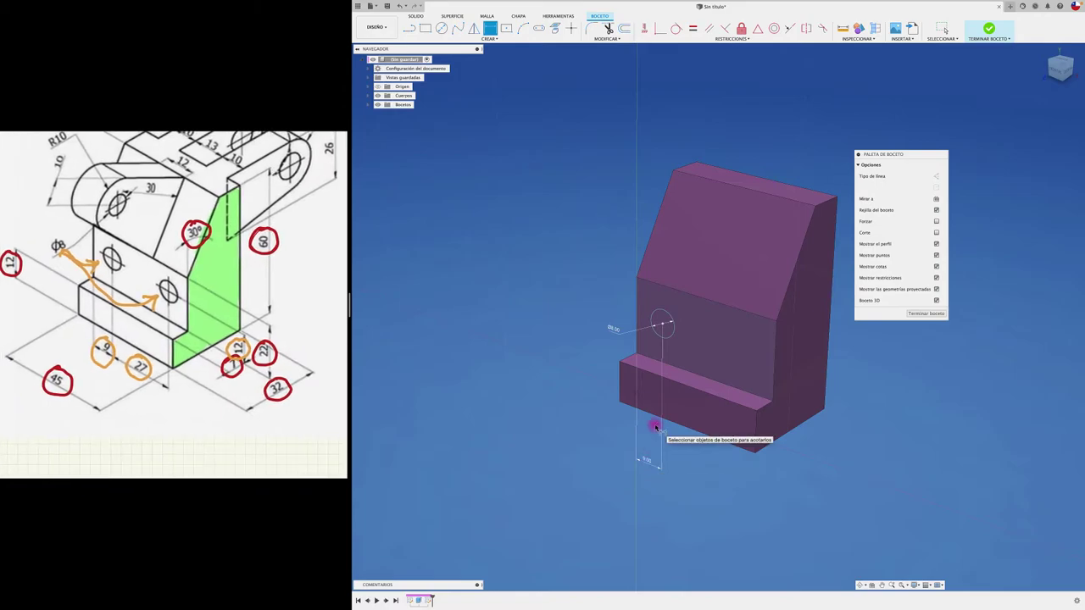
left_click(665, 325)
left_click(666, 325)
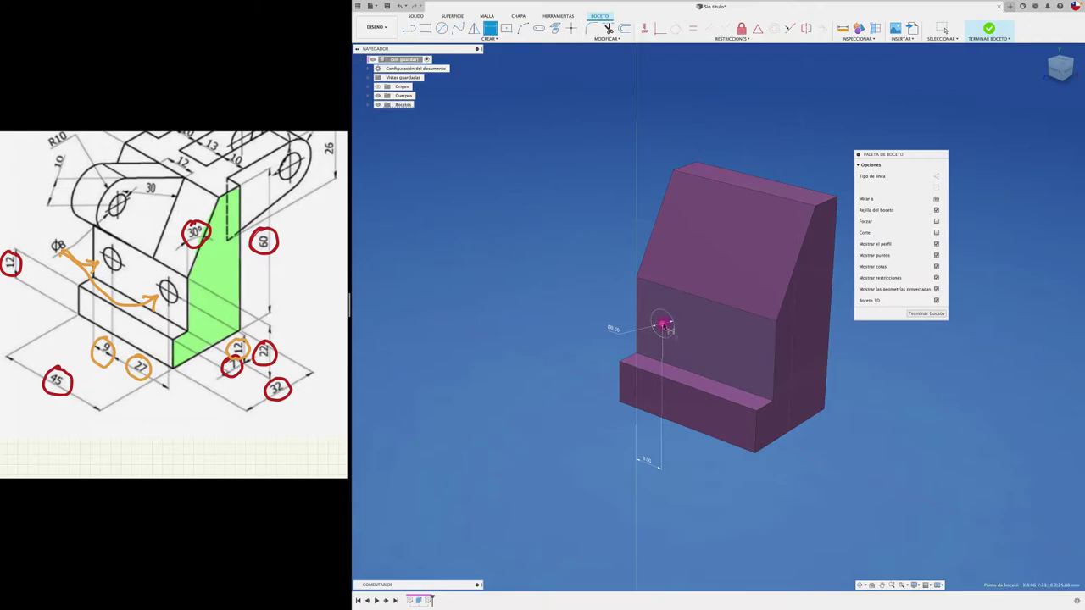
left_click(661, 363)
left_click(564, 312)
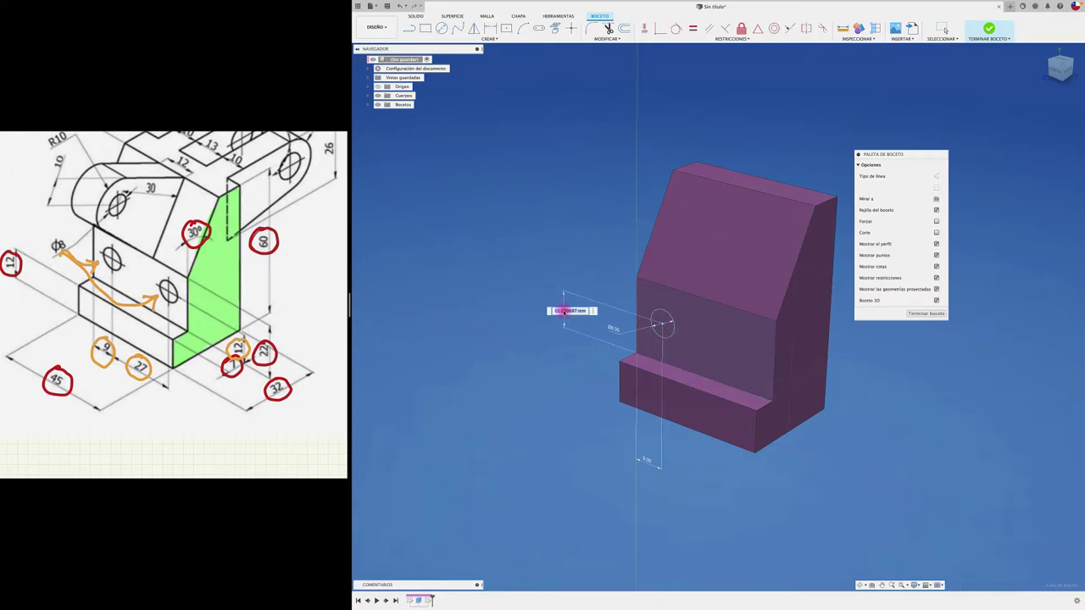
key("Return")
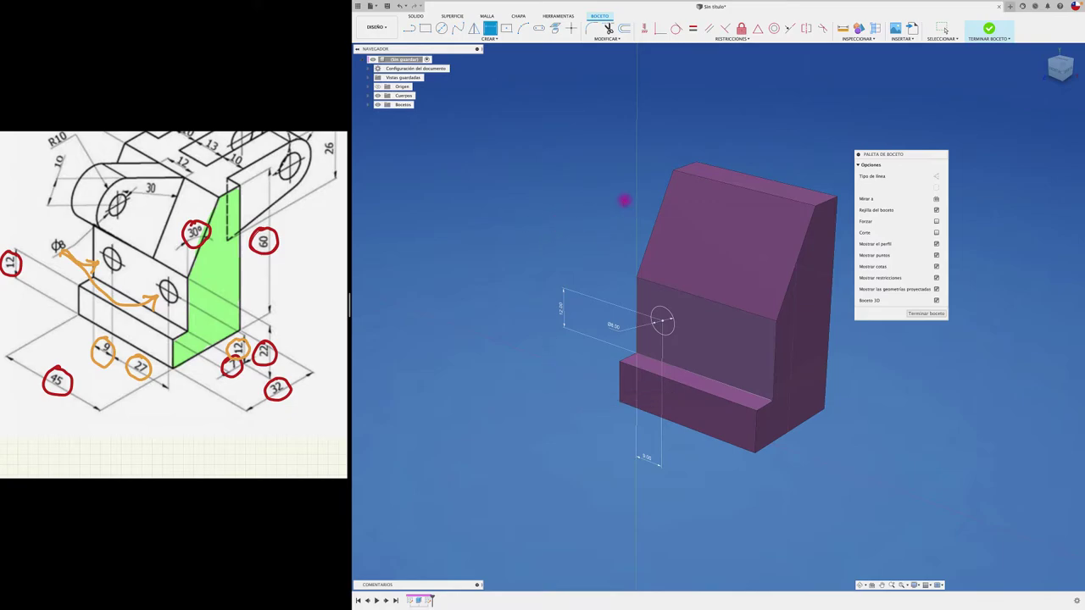
left_click(442, 28)
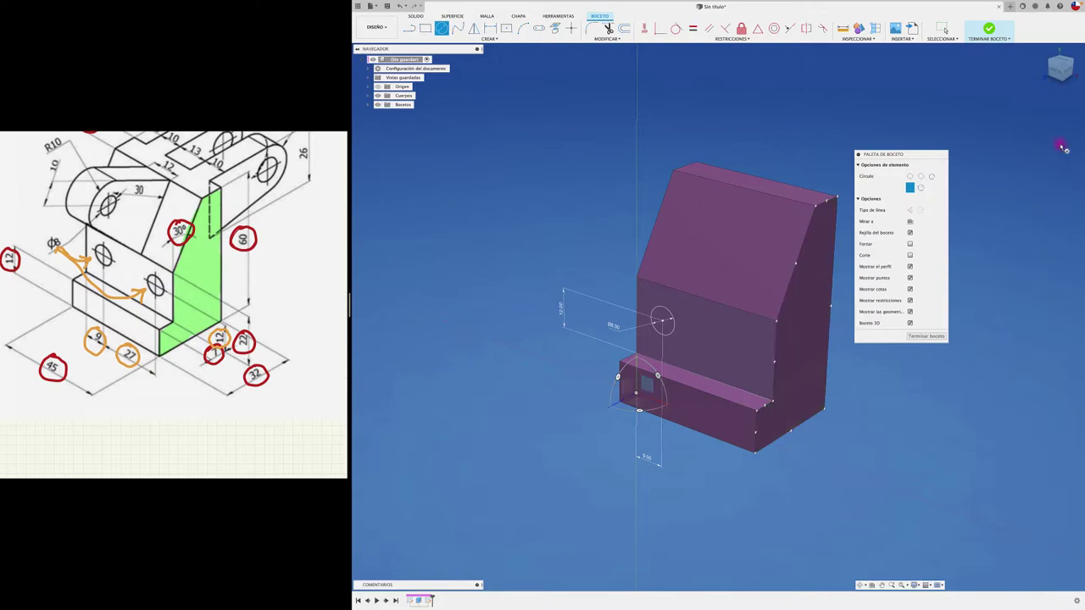
Step: In the front view, draw a second Ø8 circle 27 mm to the right of the first
left_click_drag(1061, 72, 955, 144)
left_click(909, 221)
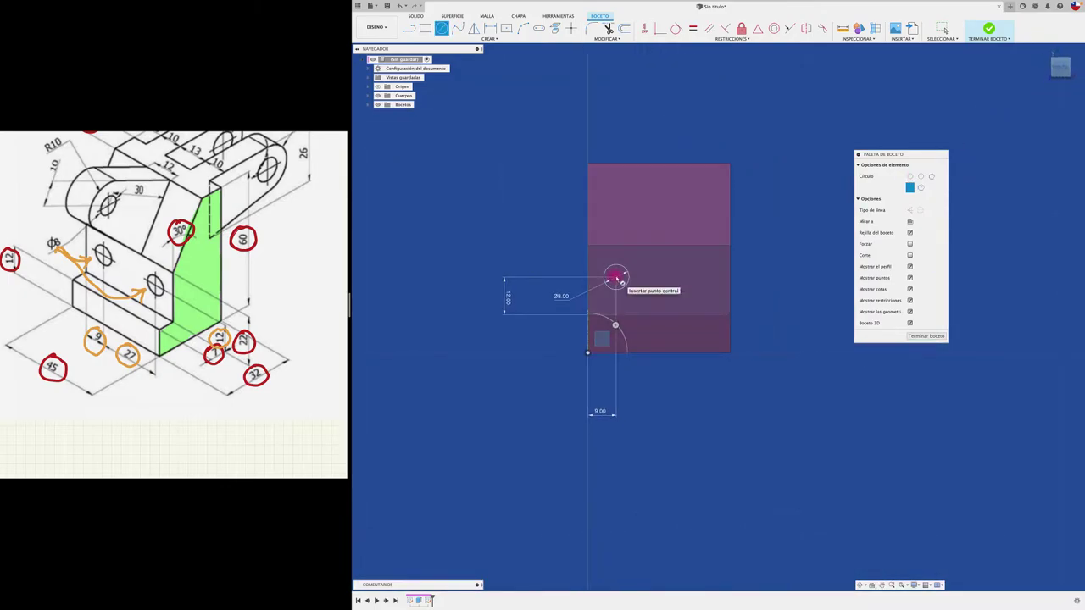
left_click(616, 276)
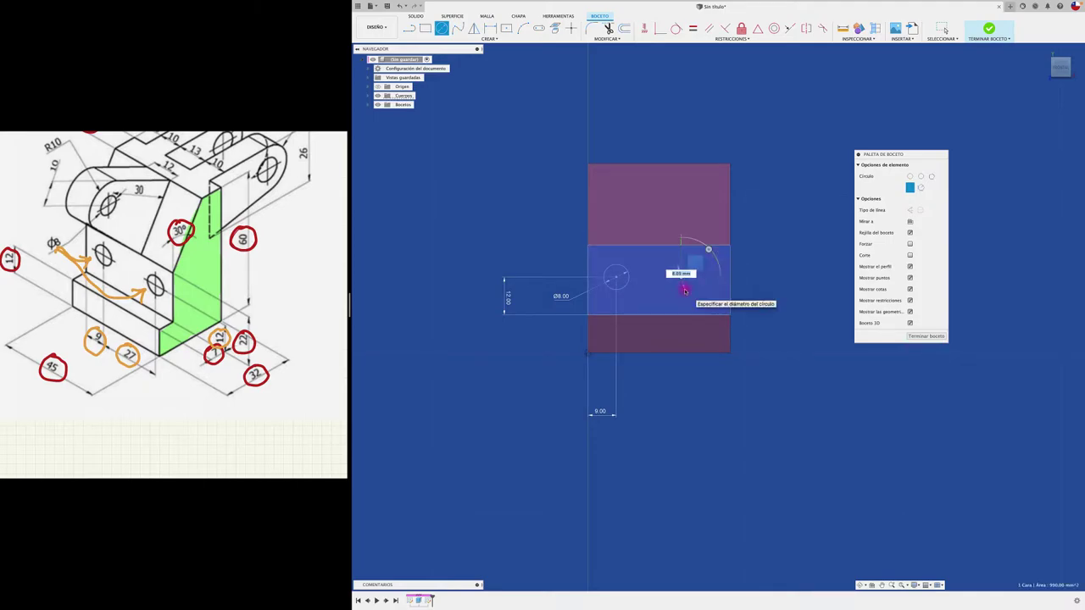
type("8")
key("Return")
key("d")
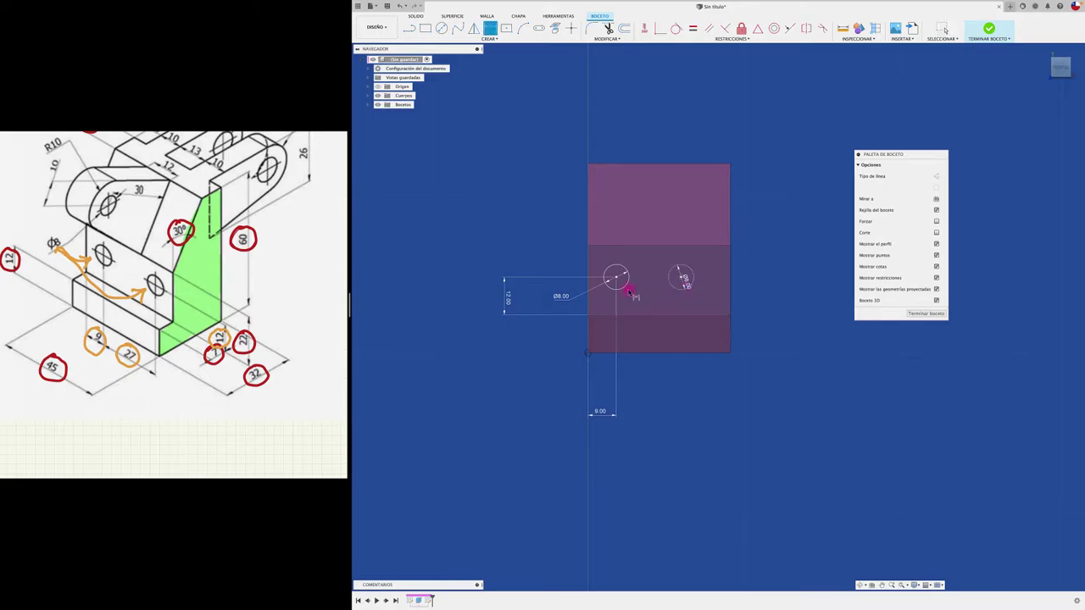
left_click(618, 279)
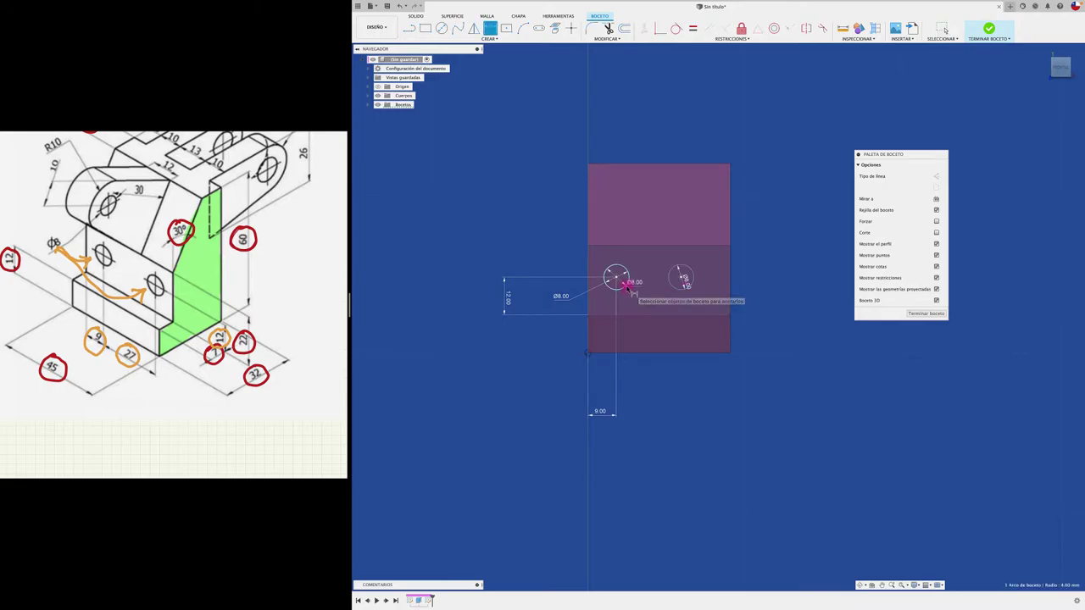
left_click(680, 288)
left_click(649, 376)
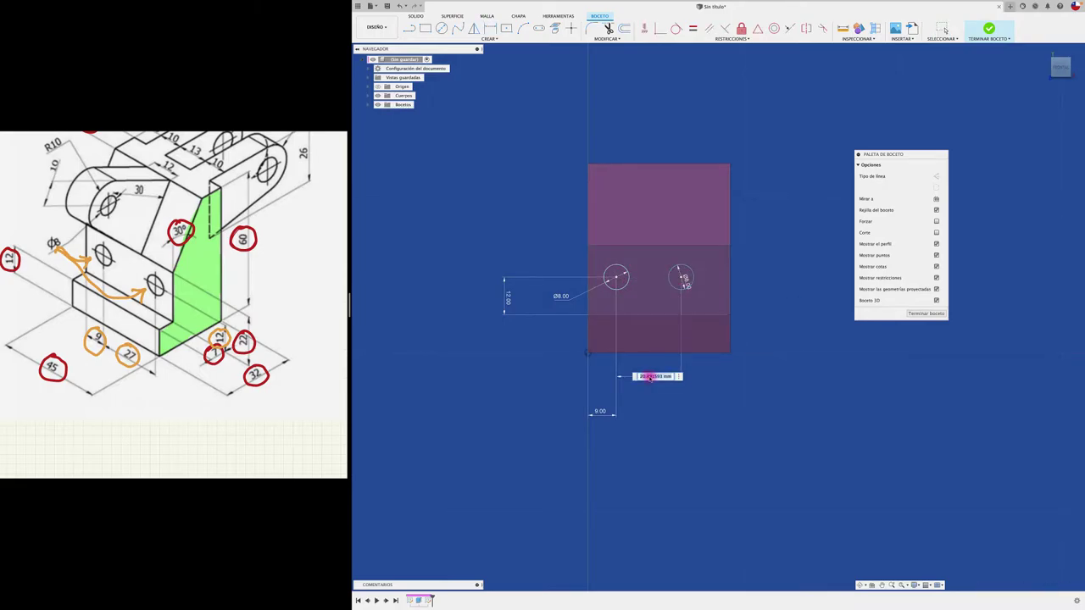
type("27")
key("Return")
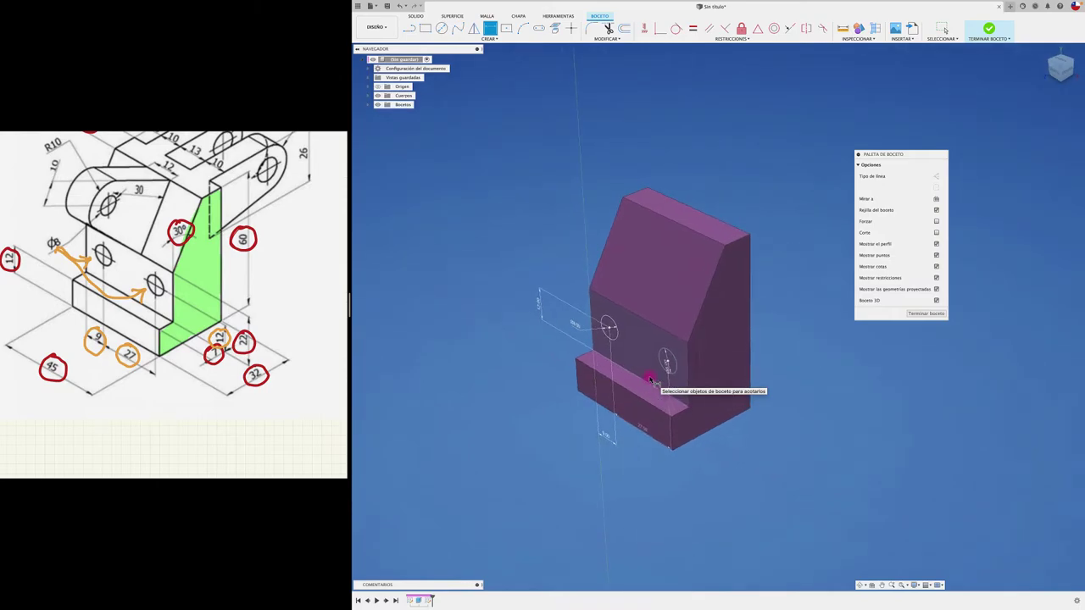
Step: Extrude-cut both Ø8 circle profiles through the bracket block
key("e")
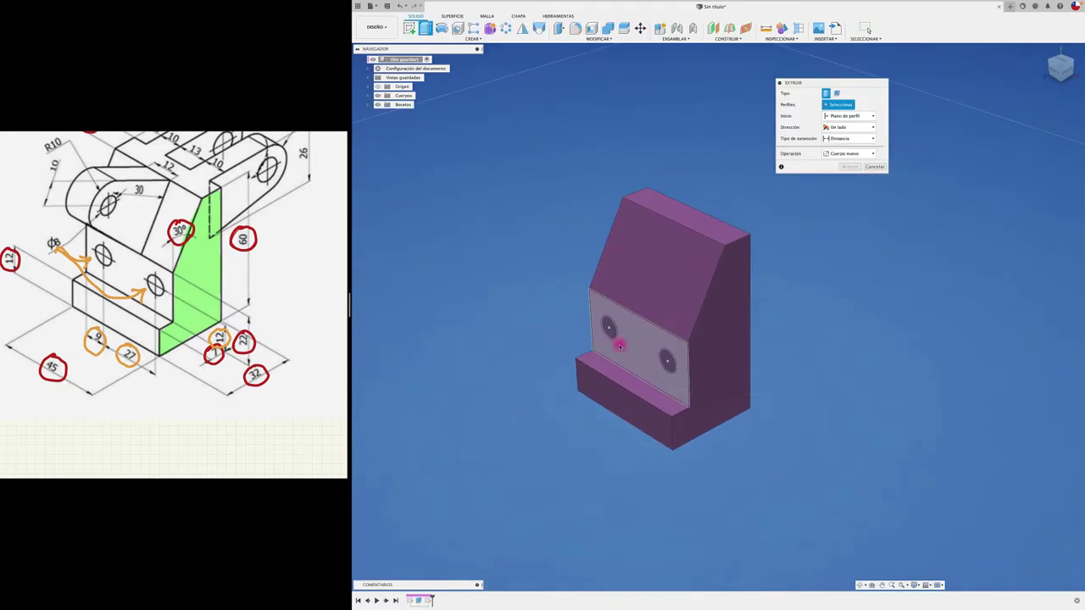
left_click(608, 327)
left_click(662, 364)
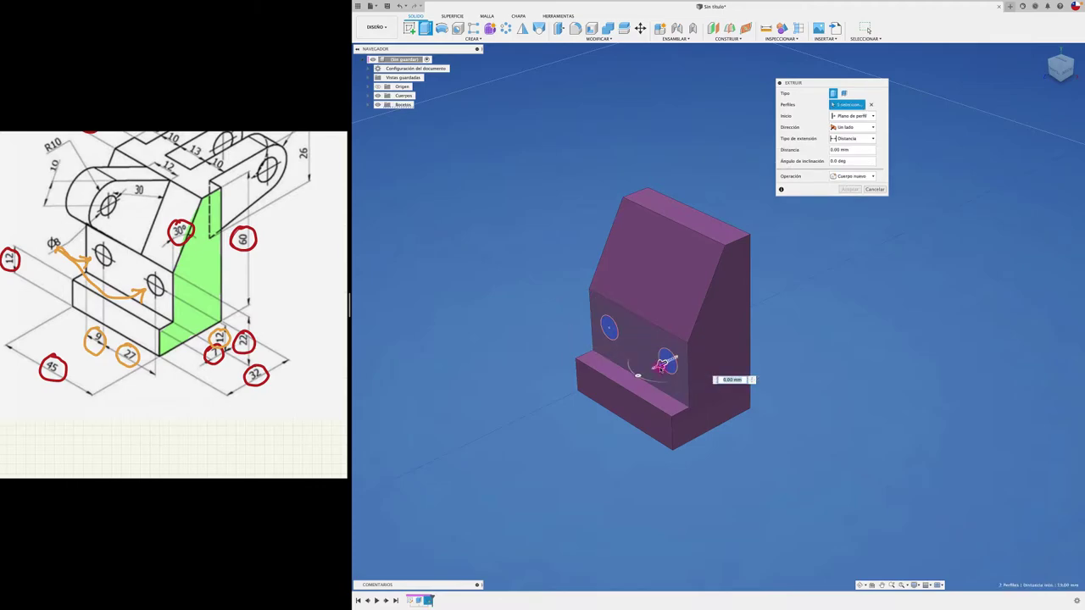
mouse_move(663, 364)
left_mouse_down()
mouse_move(826, 282)
mouse_move(822, 227)
left_mouse_up()
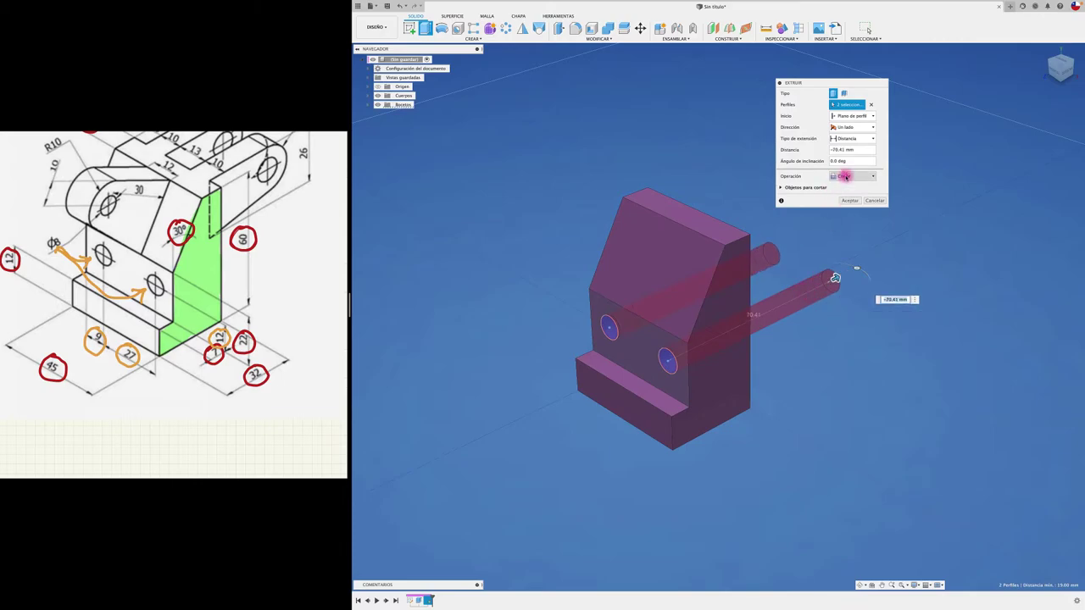
left_click(849, 200)
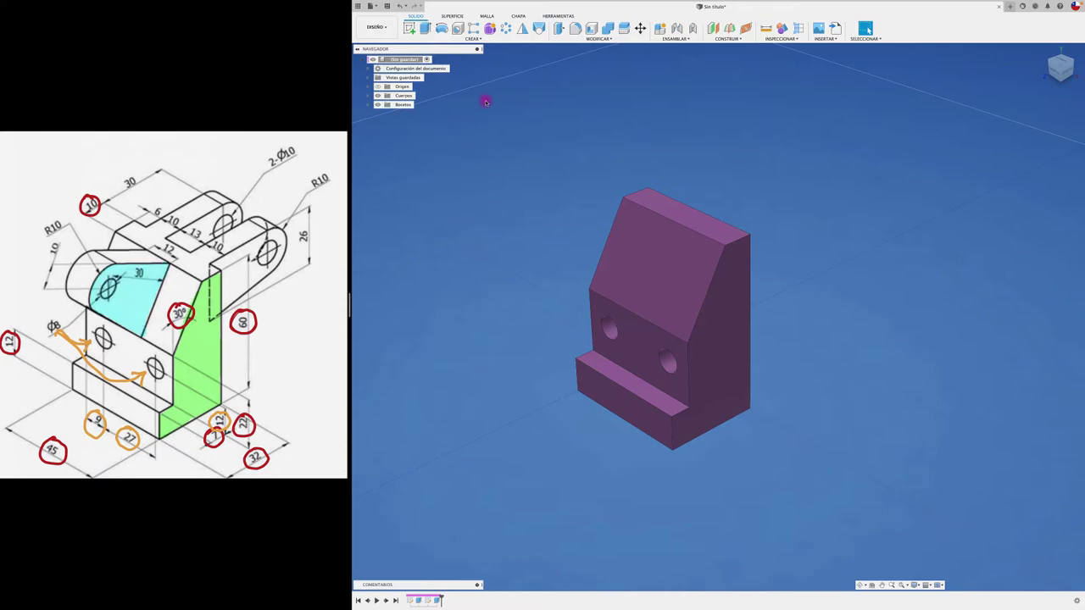
Step: Create a midplane between the bracket's two opposite side faces and start a sketch on it
left_click(728, 39)
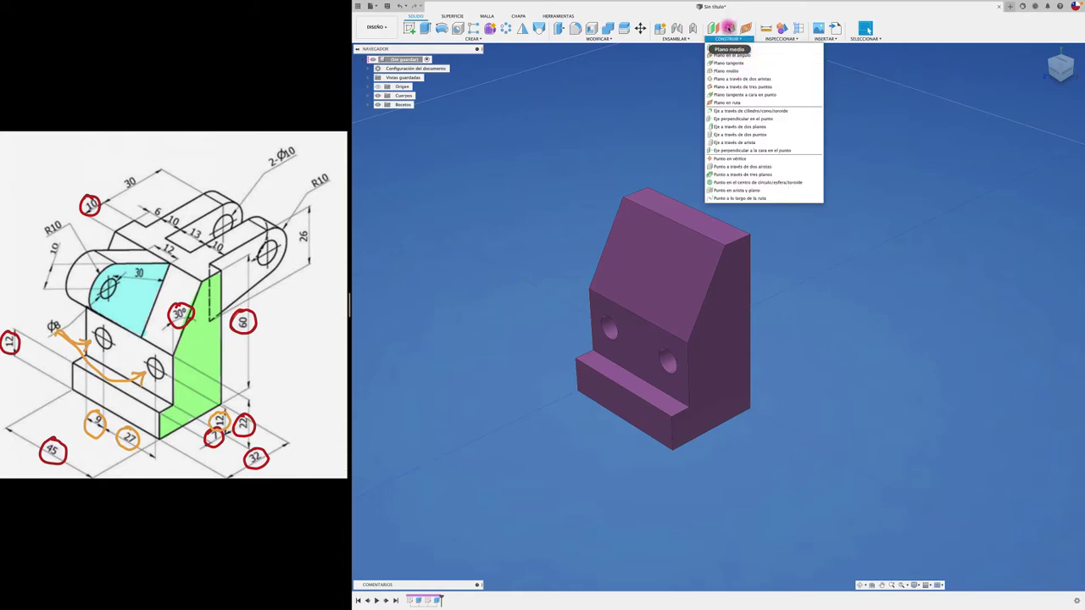
left_click(727, 70)
left_click(722, 324)
mouse_move(721, 324)
middle_mouse_down("shift")
mouse_move(587, 301)
mouse_move(663, 193)
middle_mouse_up("shift")
left_click(587, 301)
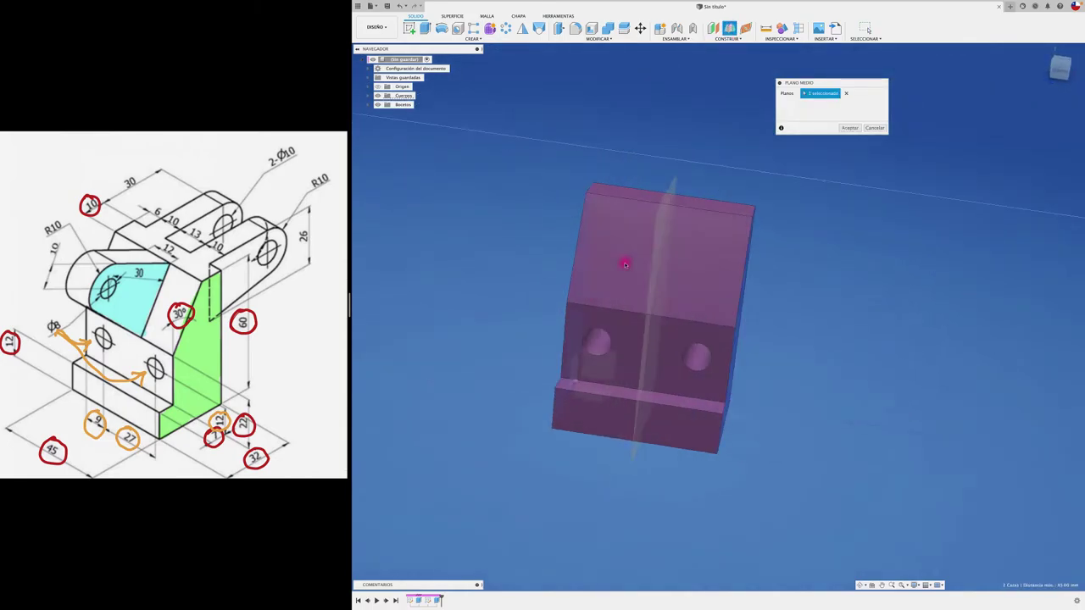
left_click(850, 128)
middle_click_drag(850, 129, 771, 162, "shift")
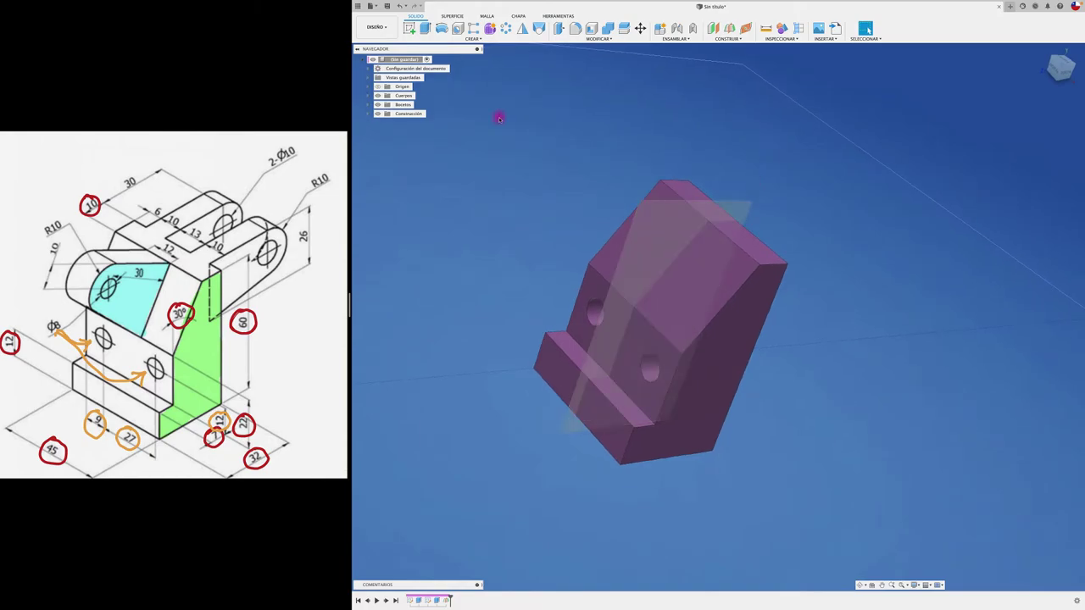
left_click(409, 28)
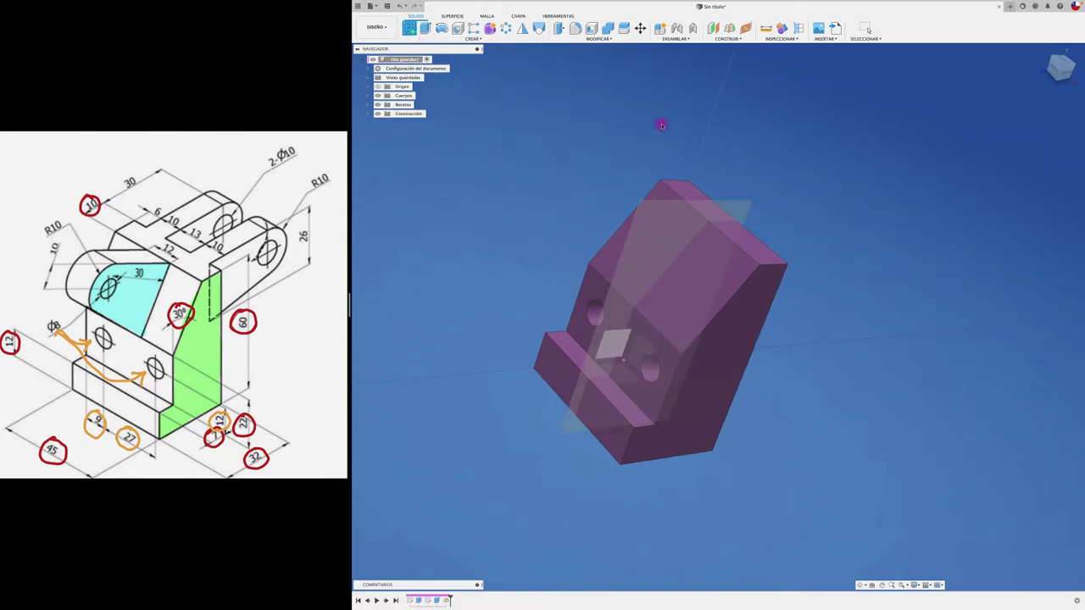
left_click(749, 206)
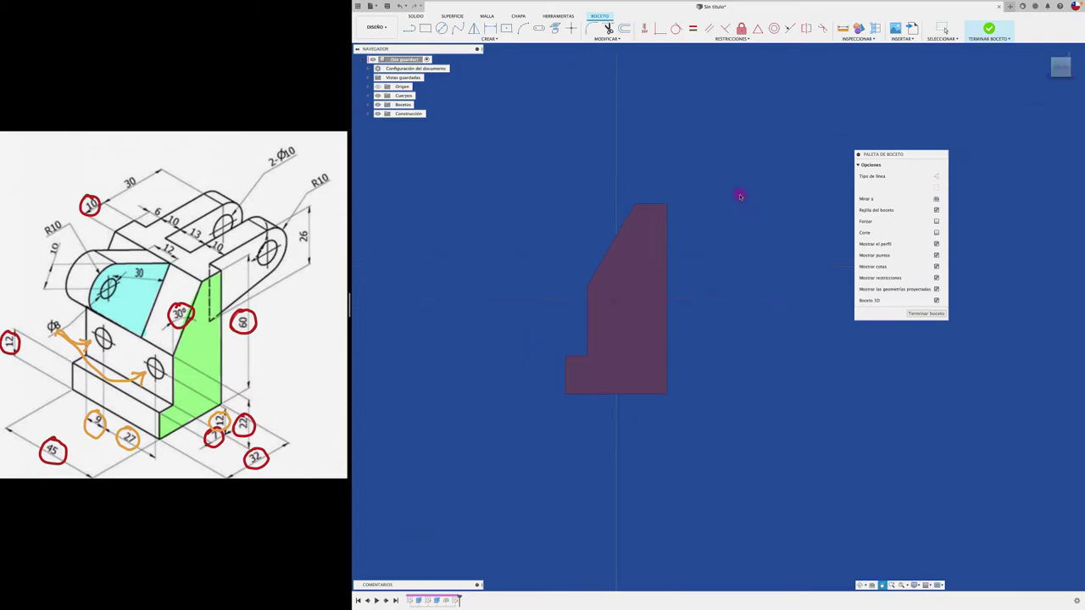
Step: Draw a line rising up-left from the slanted edge and add an offset copy of it
scroll(620, 161, "up", 2)
scroll(619, 164, "up", 3)
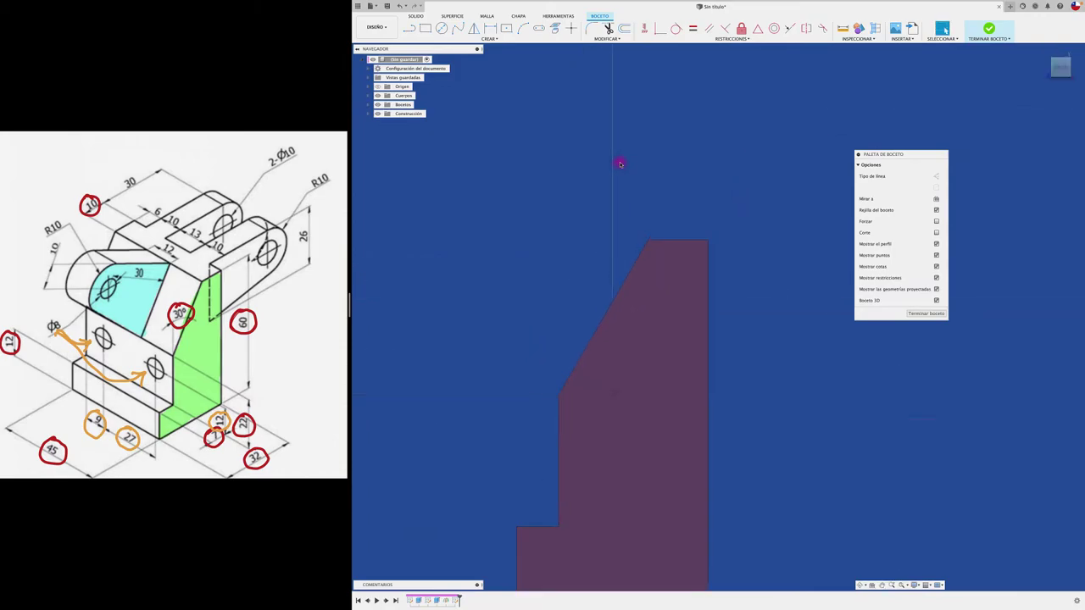
left_click(407, 30)
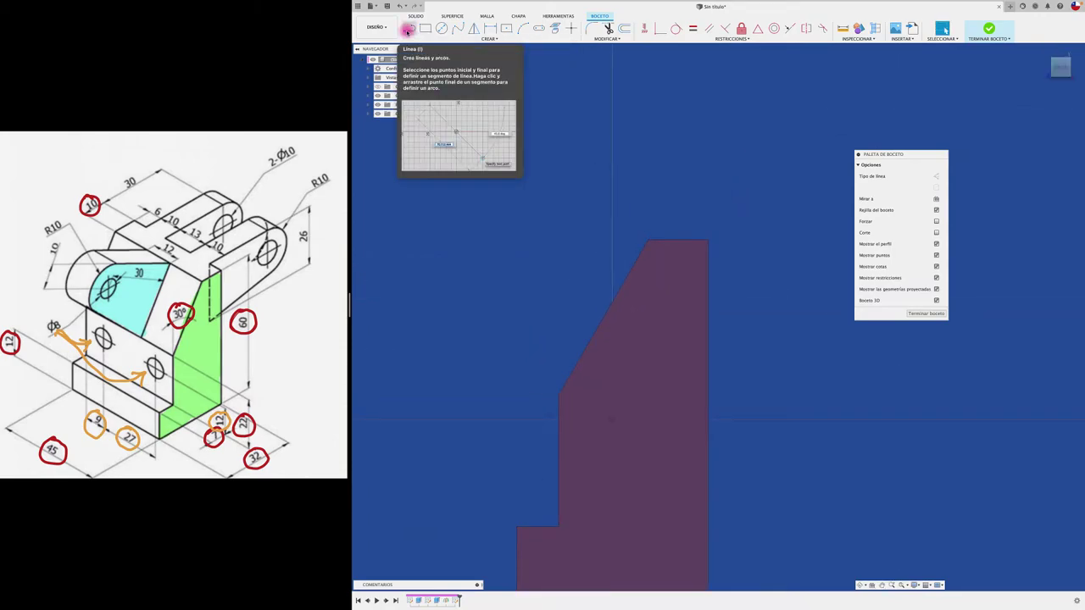
left_click(407, 30)
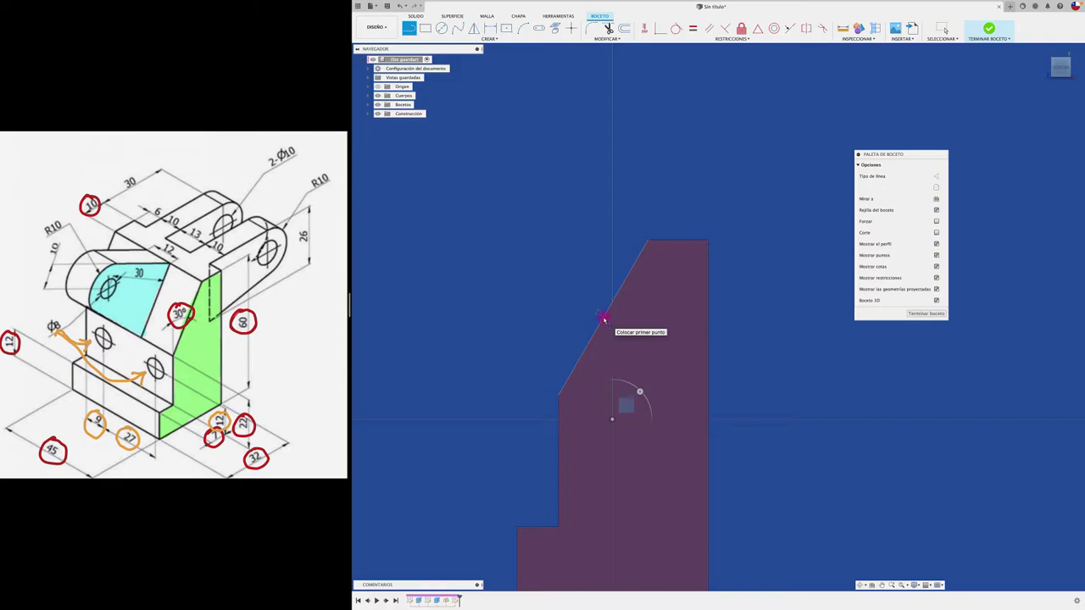
left_click(603, 319)
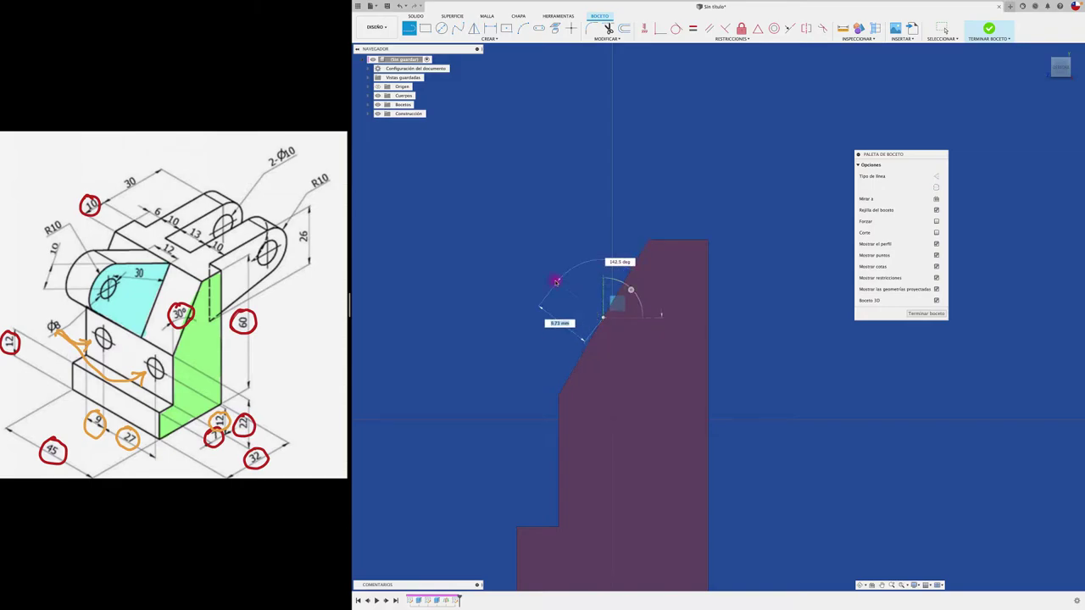
left_click(465, 206)
key("Escape")
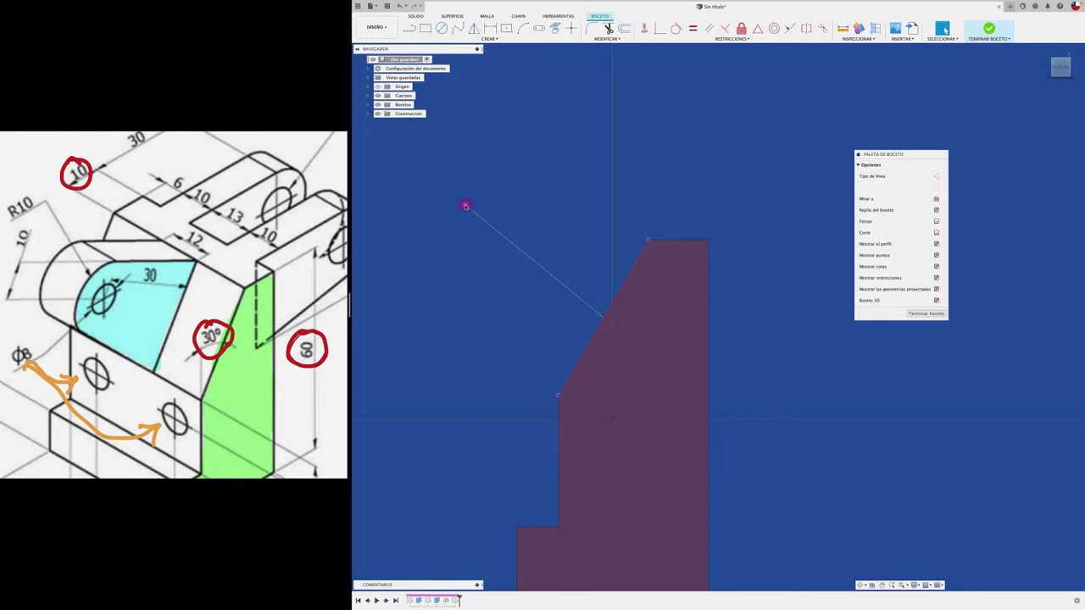
key("o")
left_click(528, 255)
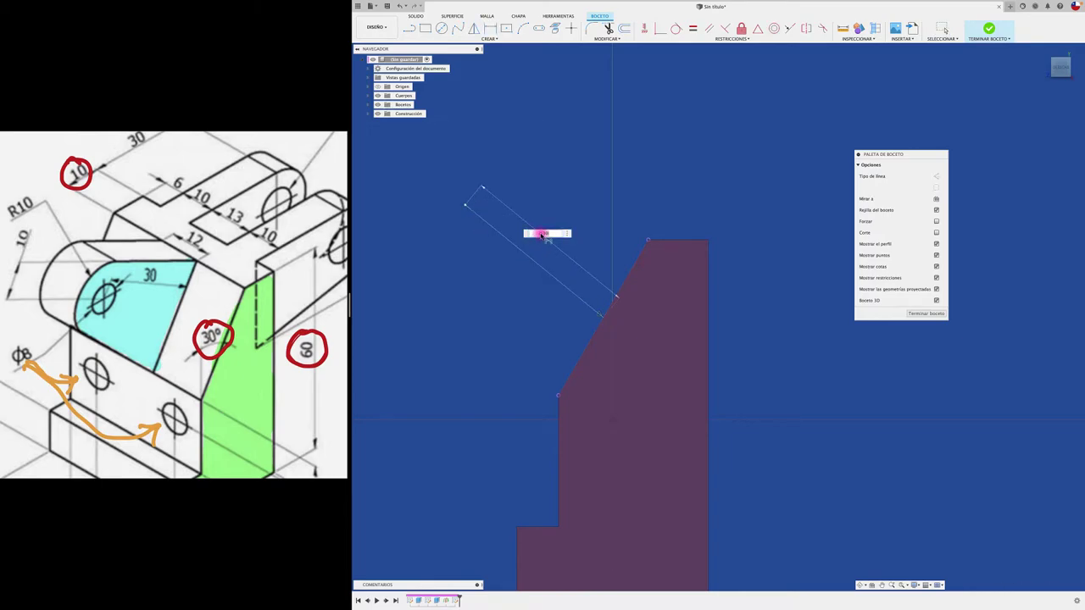
key("Return")
Step: Dimension the angle between the 30 mm line and the slanted edge as 90°
key("d")
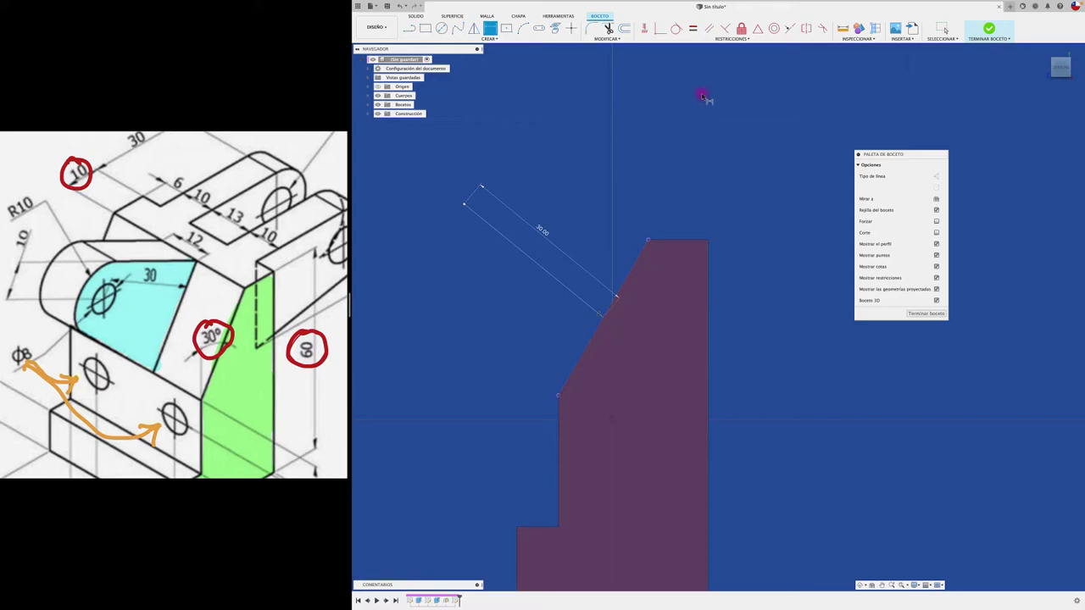
left_click(577, 292)
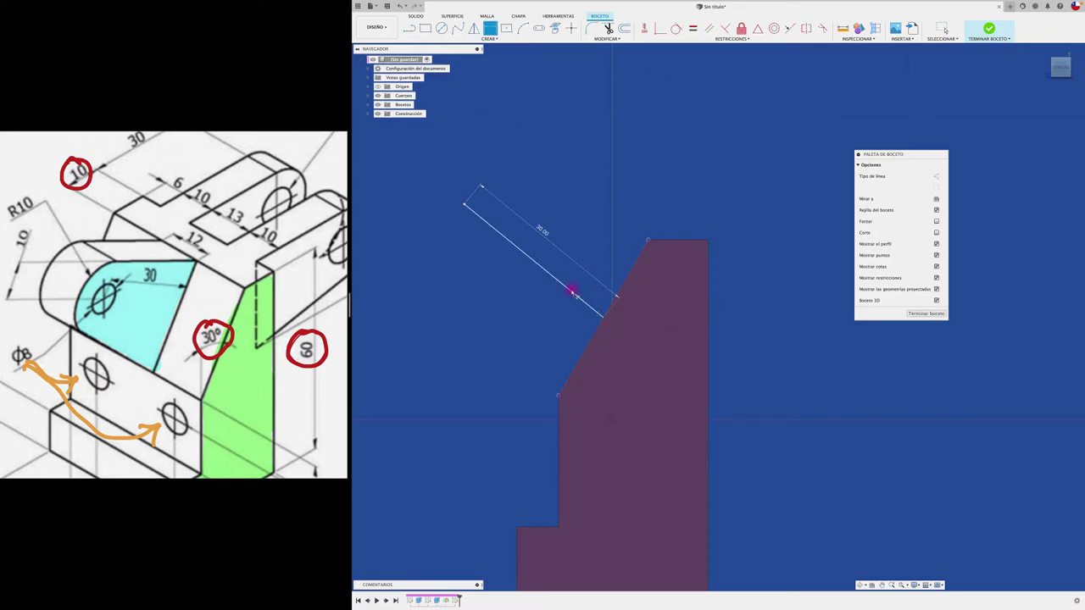
left_click(628, 269)
left_click(597, 237)
type("90")
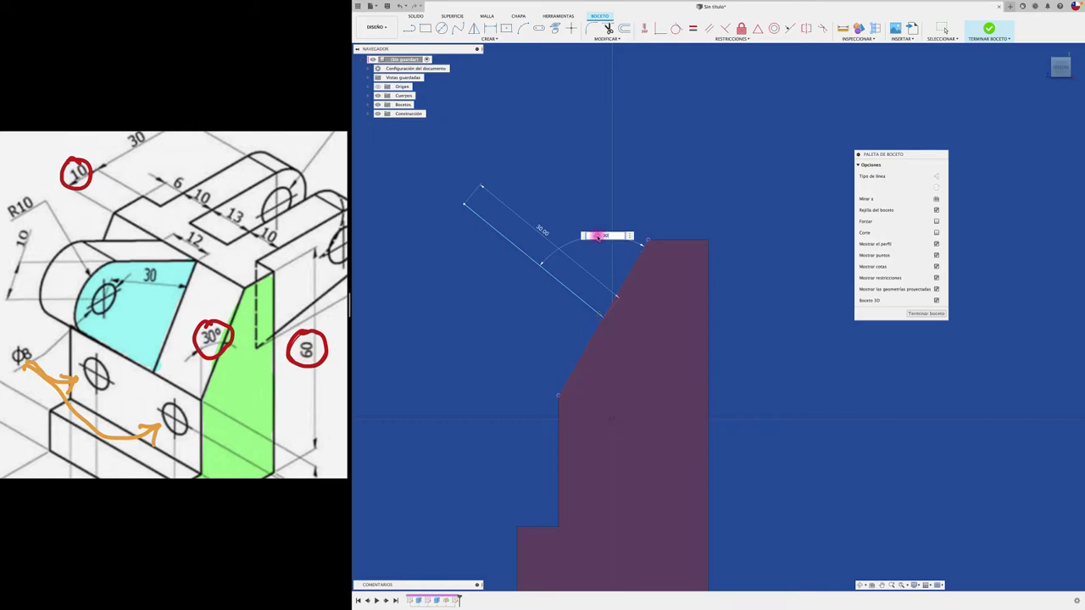
key("Return")
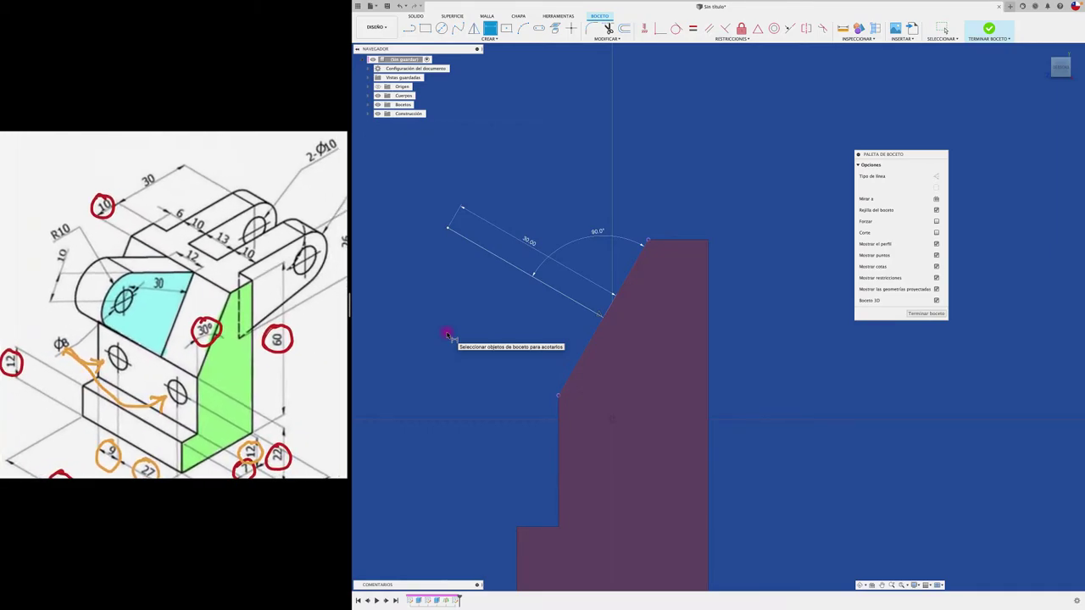
Step: Make the 30 mm line construction geometry and draw an 8 mm circle at its upper end
left_click(441, 28)
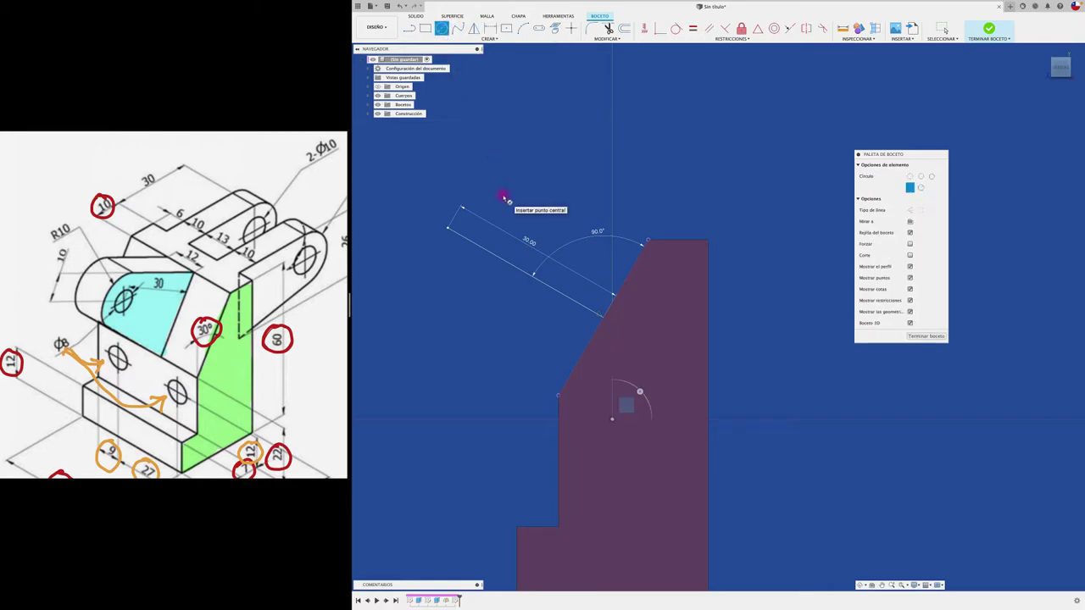
key("Escape")
left_click(505, 264)
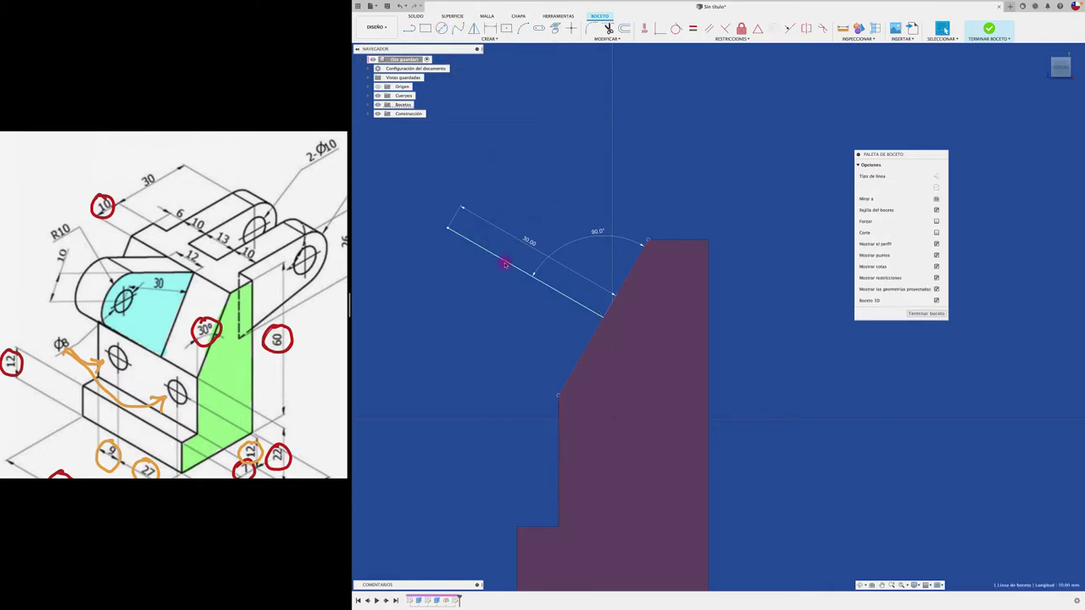
left_click(936, 177)
key("c")
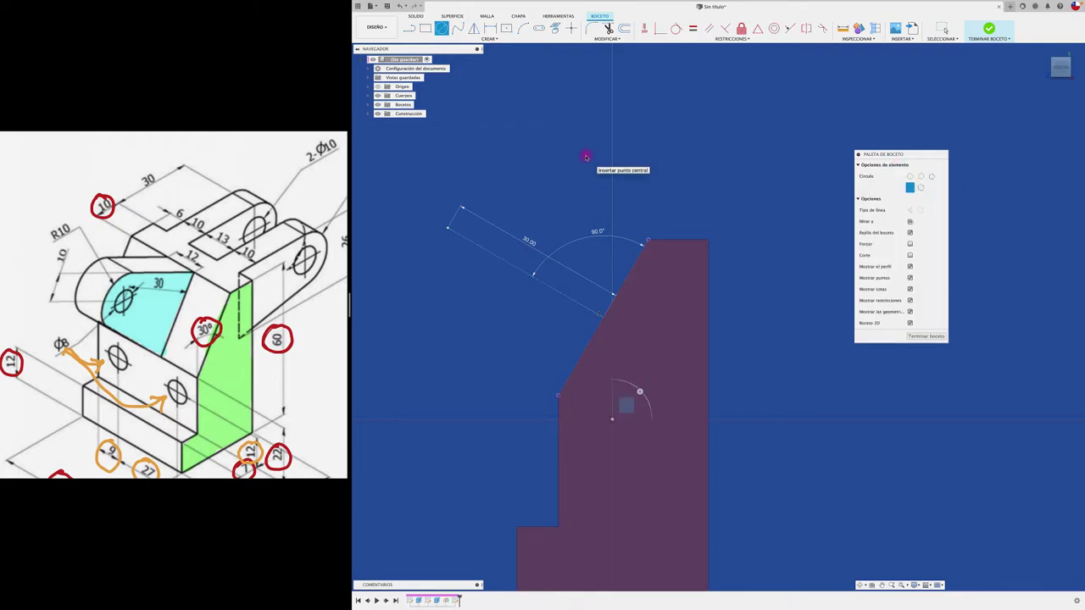
left_click(447, 227)
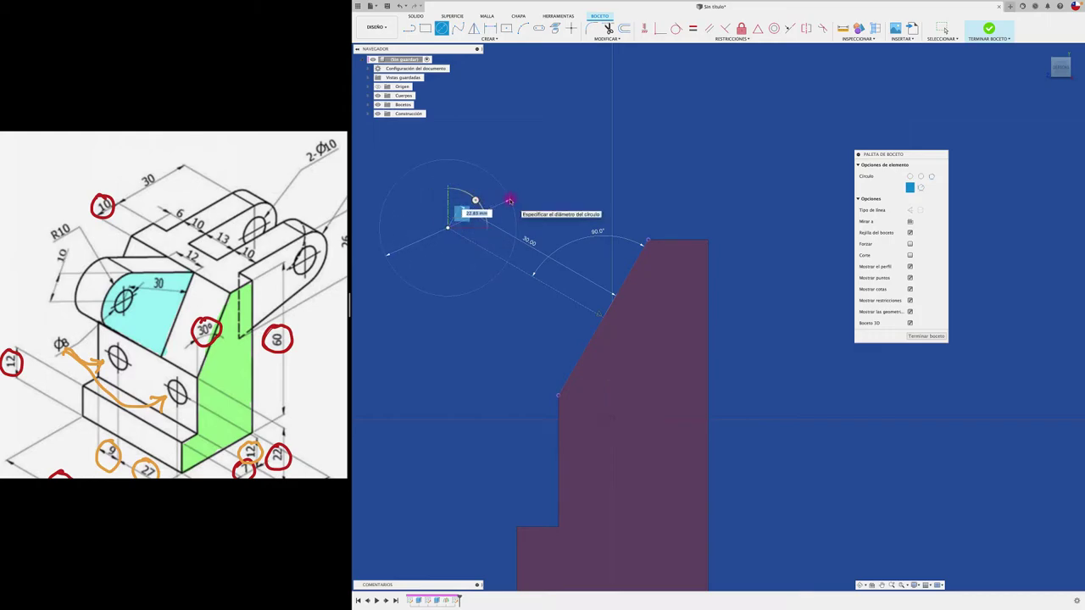
type("8")
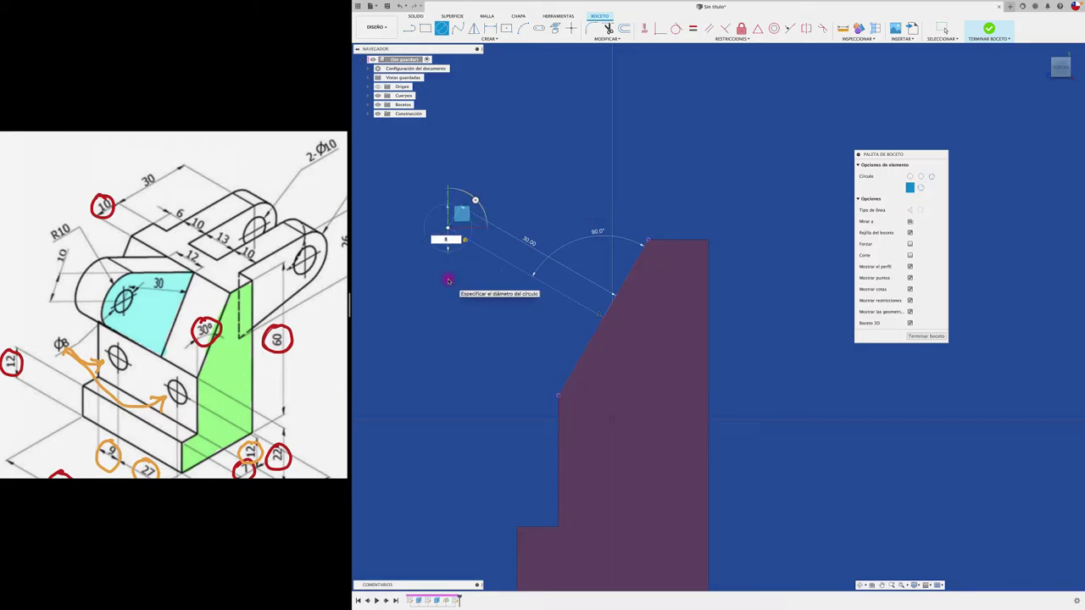
key("Return")
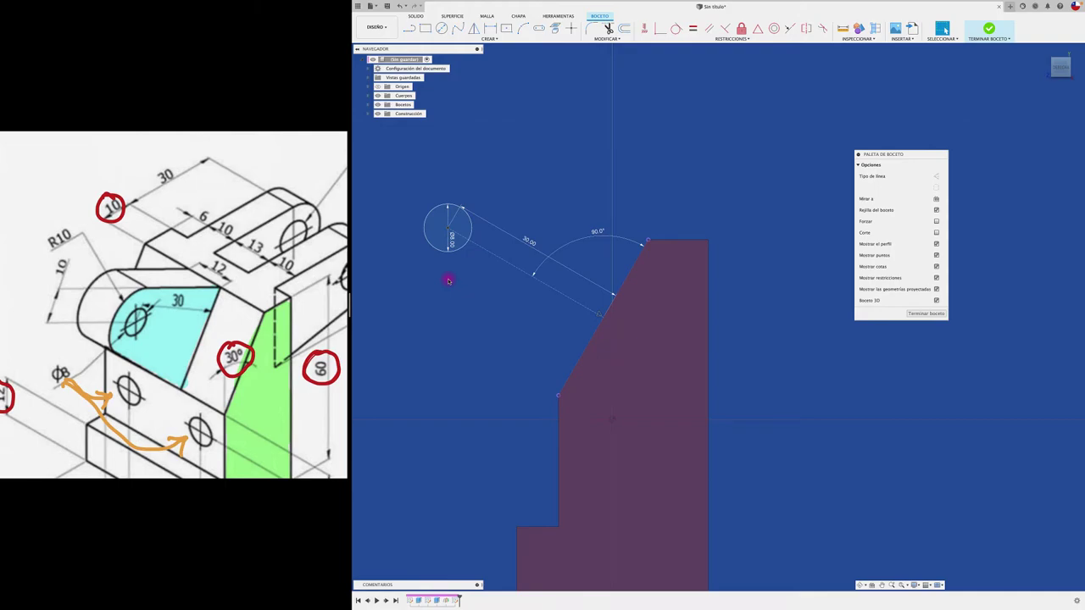
Step: Add a larger concentric circle and give it a 10 mm radius dimension
left_click(442, 28)
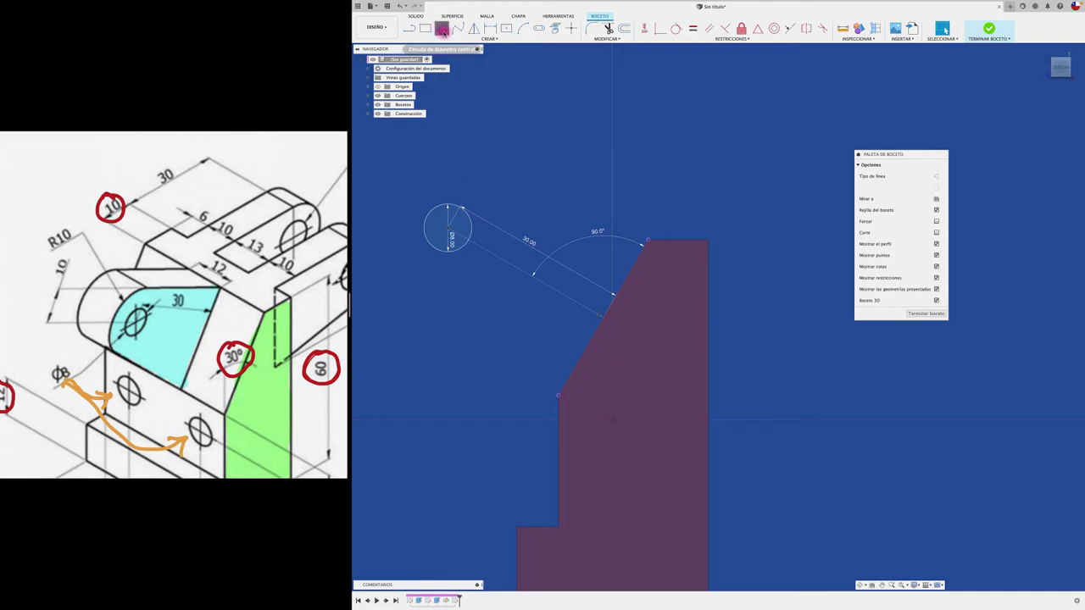
left_click(448, 228)
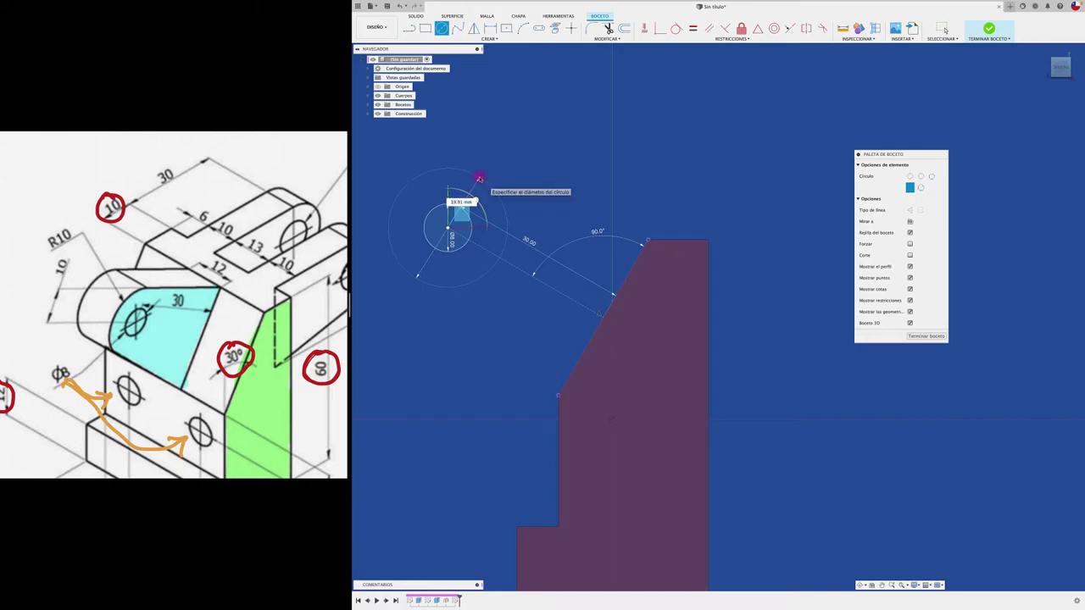
right_click(479, 178)
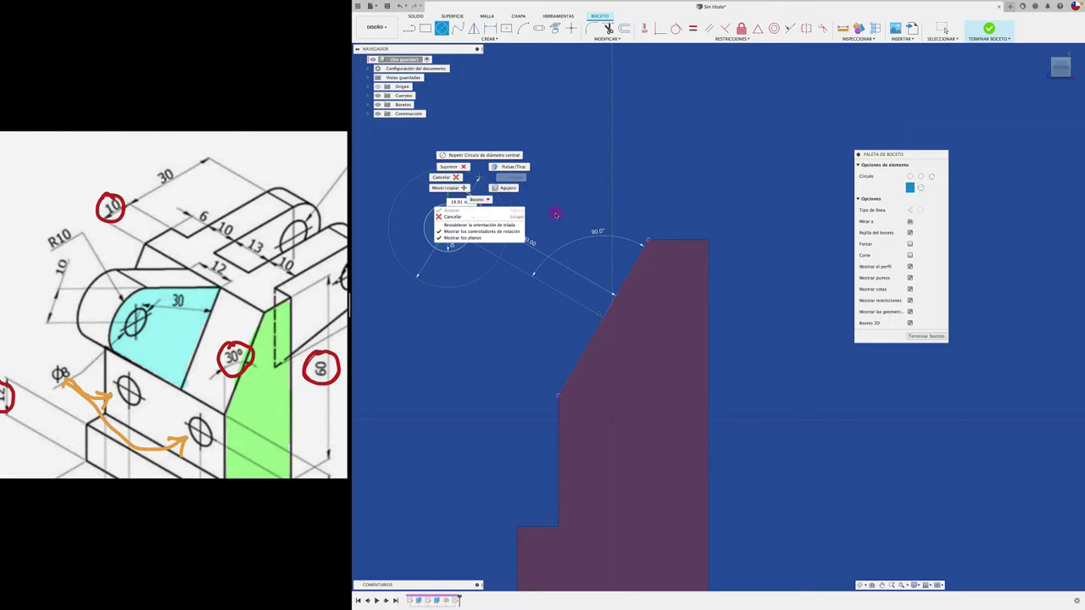
key("Escape")
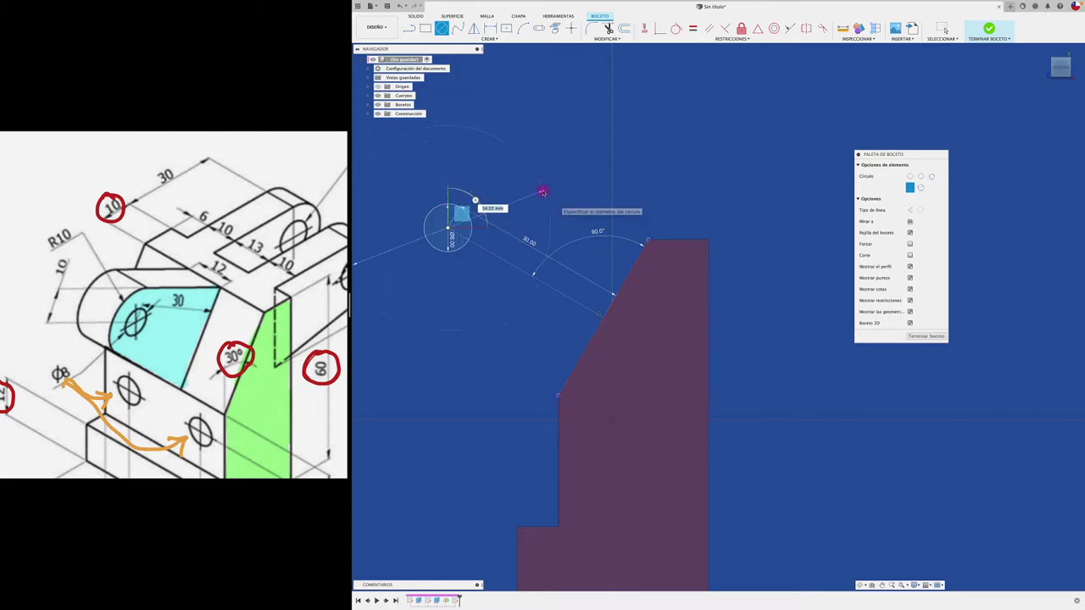
left_click(514, 185)
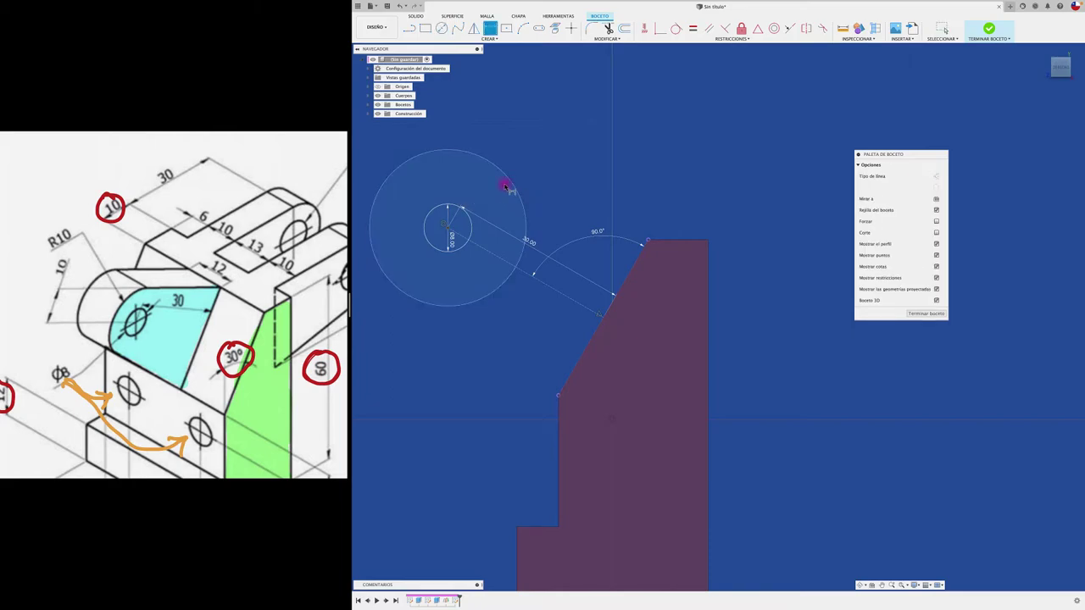
left_click(503, 173)
right_click(515, 144)
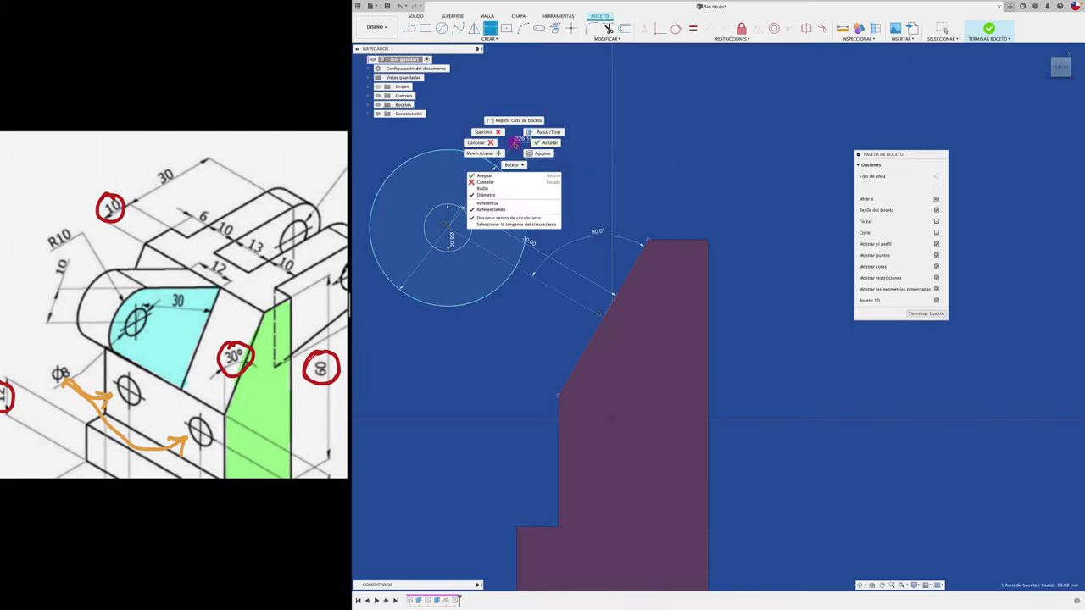
left_click(483, 193)
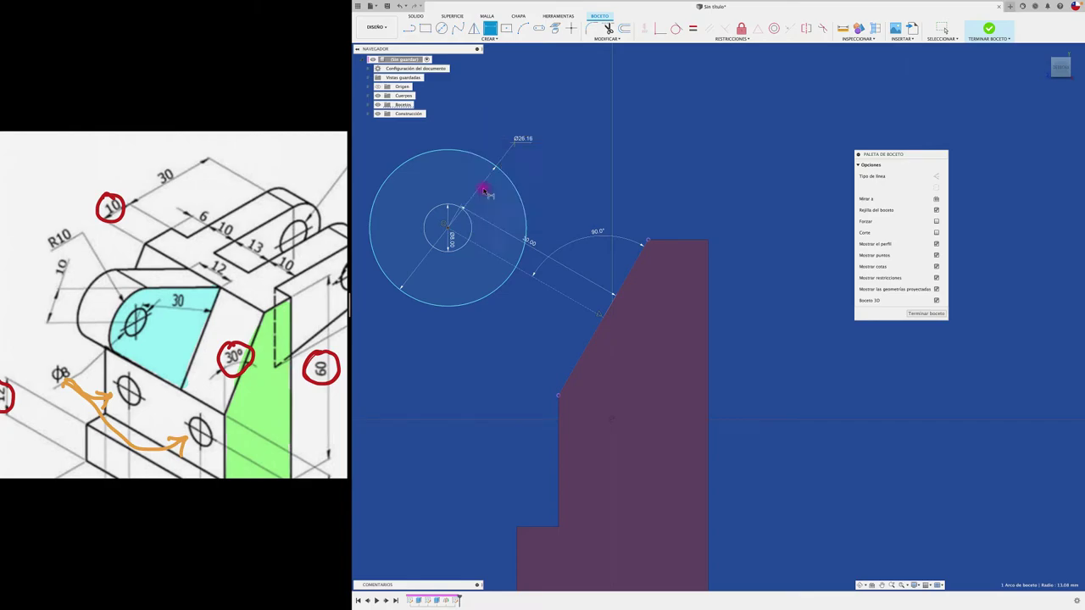
left_click(520, 166)
type("10")
key("Return")
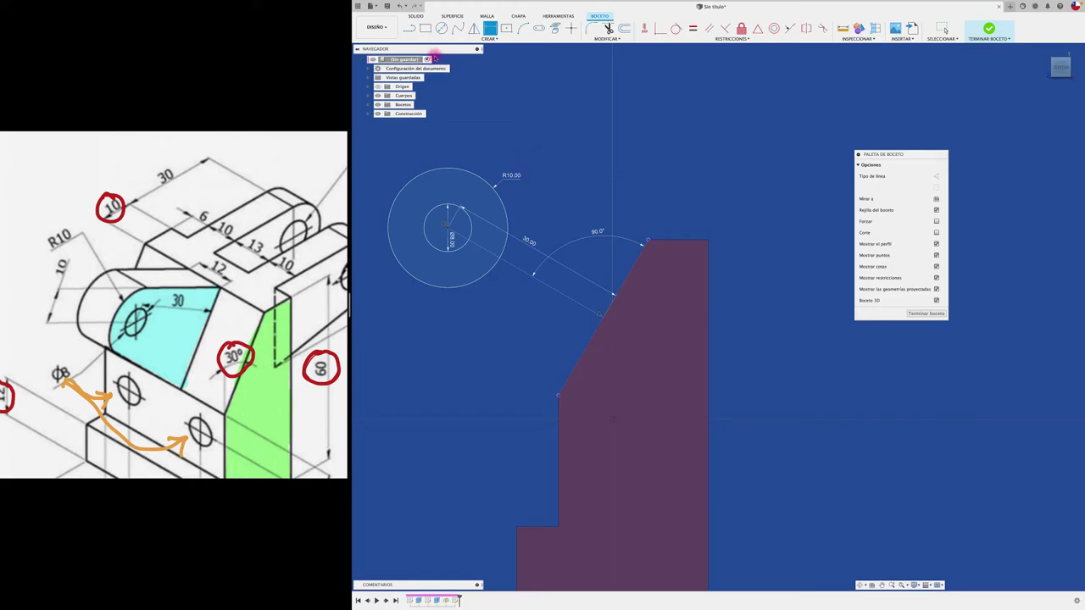
left_click(408, 28)
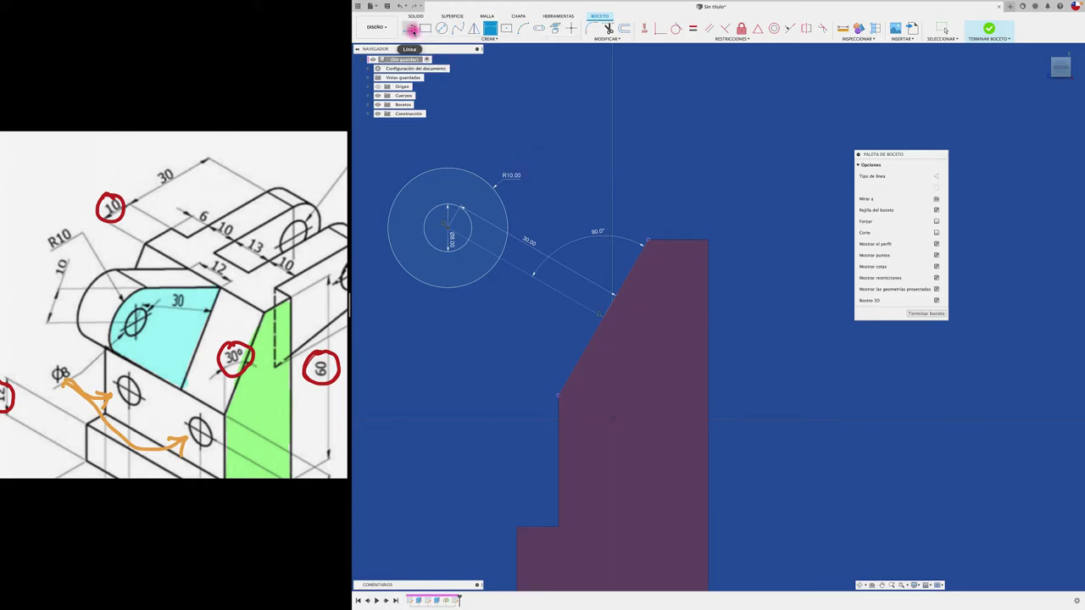
Step: Draw lines from the slanted edge's lower and top corners to the R10 circle
left_click(558, 396)
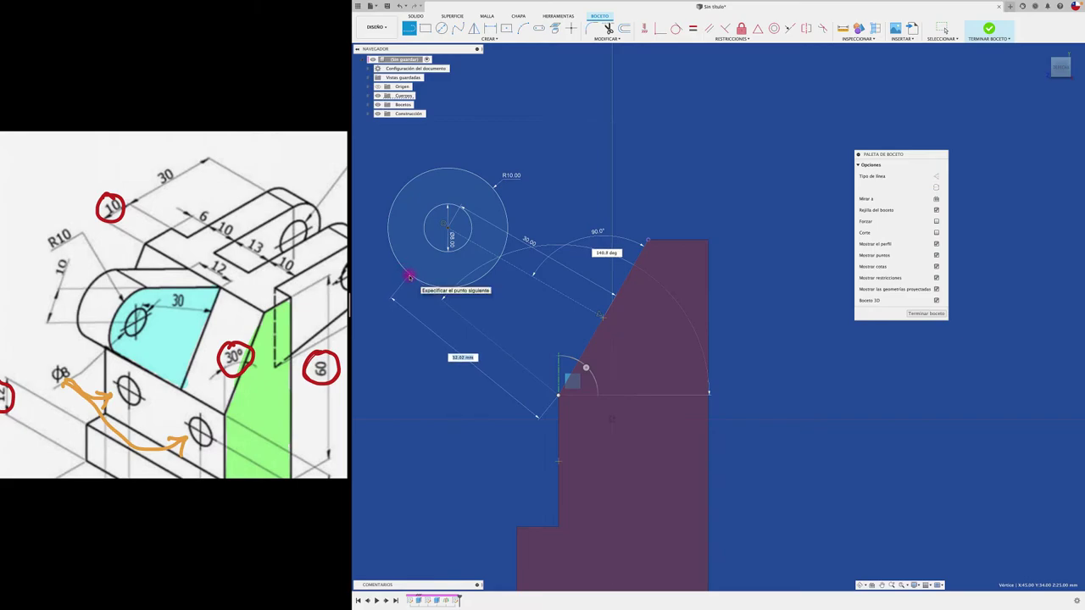
left_click(409, 277)
key("Escape")
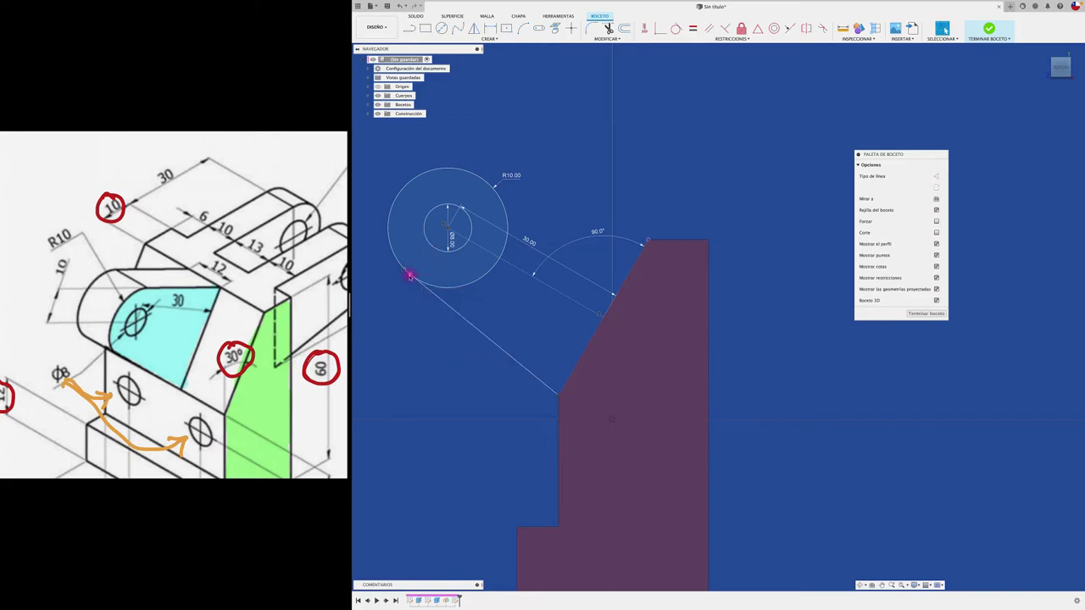
key("l")
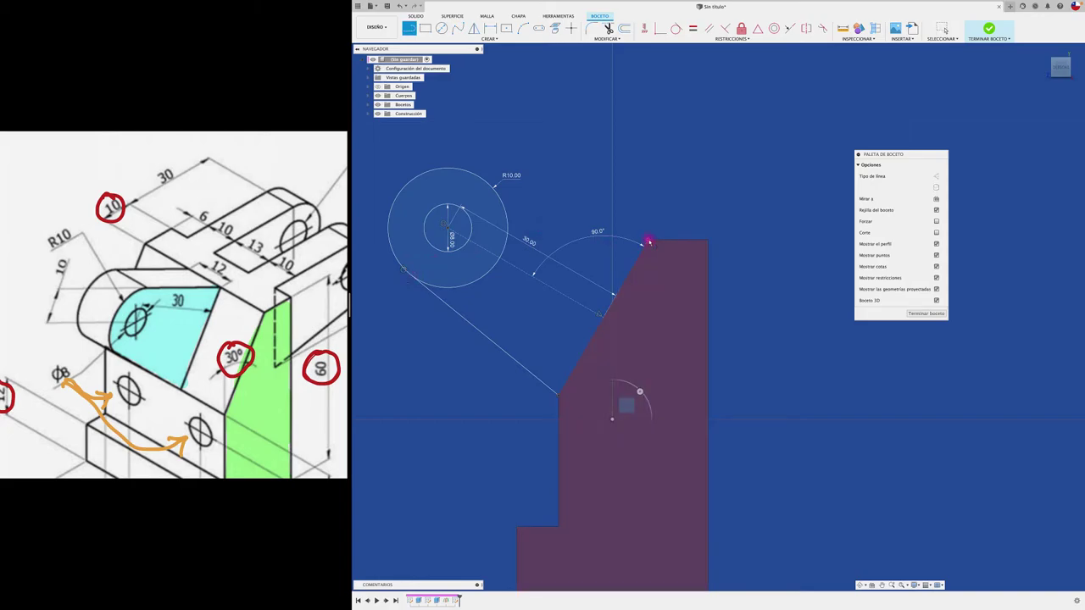
left_click(648, 241)
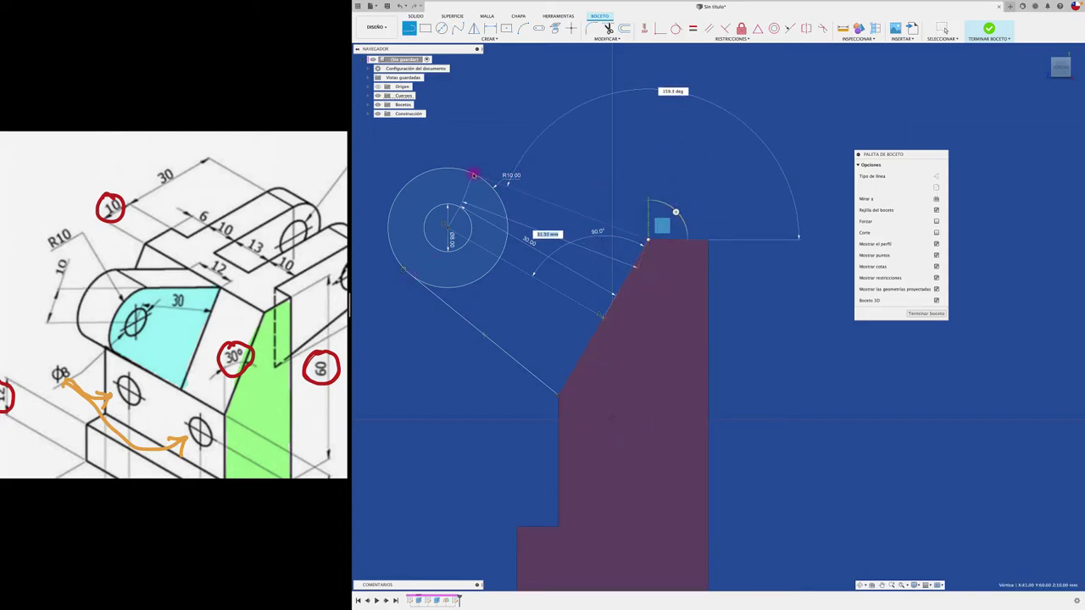
left_click(470, 173)
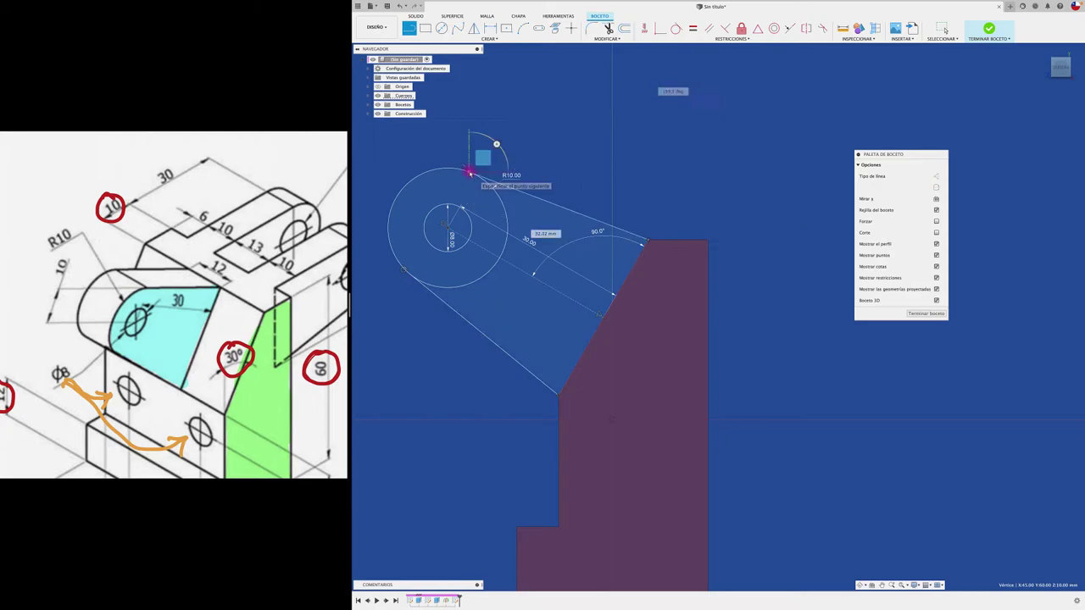
key("Escape")
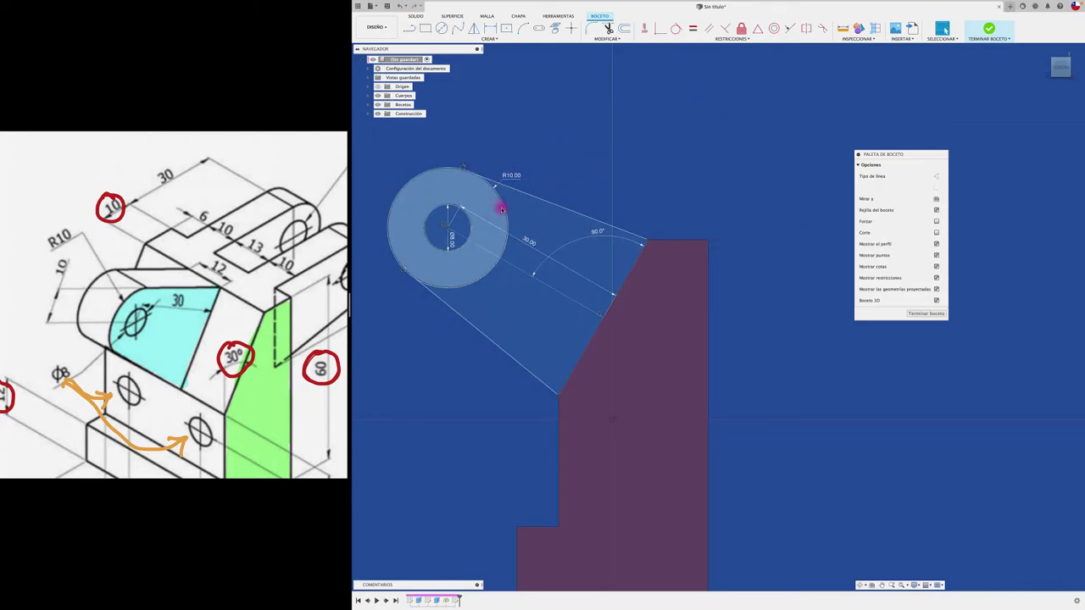
Step: Trim away the circle arc lying between the two new lines
left_click(607, 28)
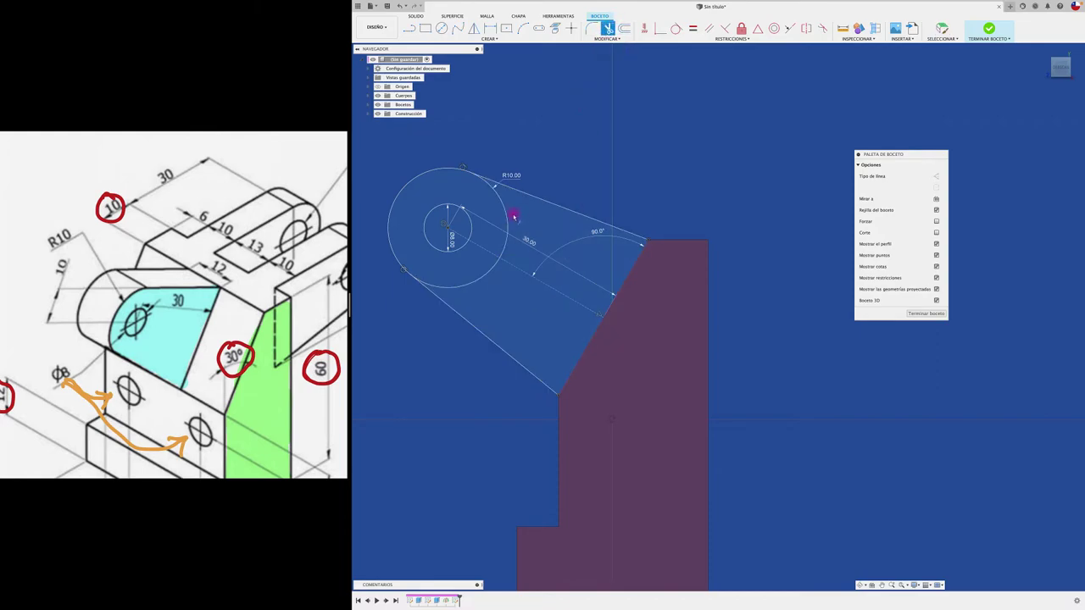
left_click(503, 209)
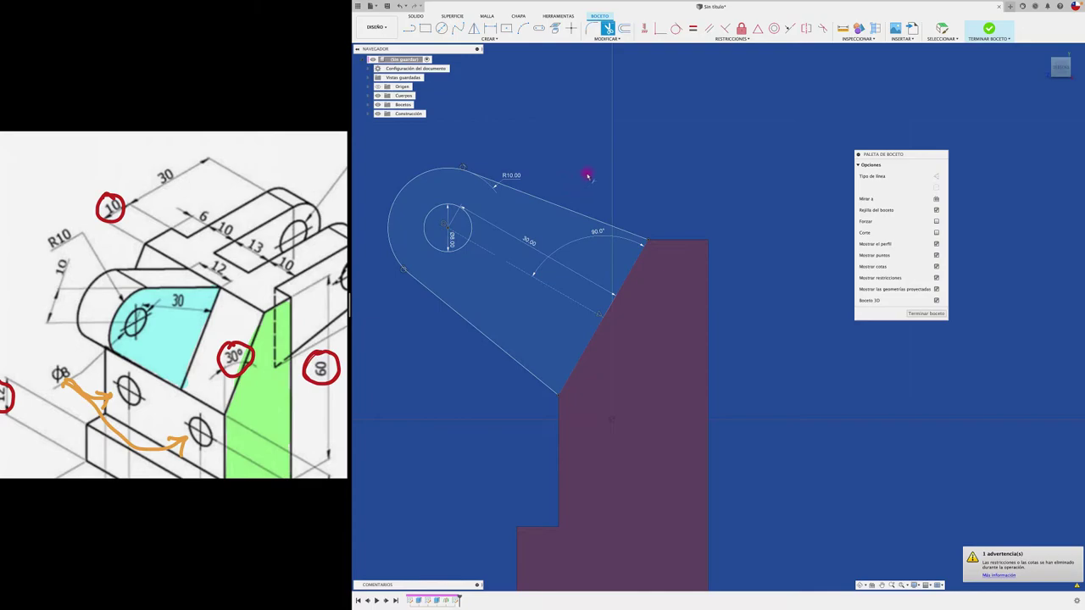
scroll(592, 175, "down", 5, "shift")
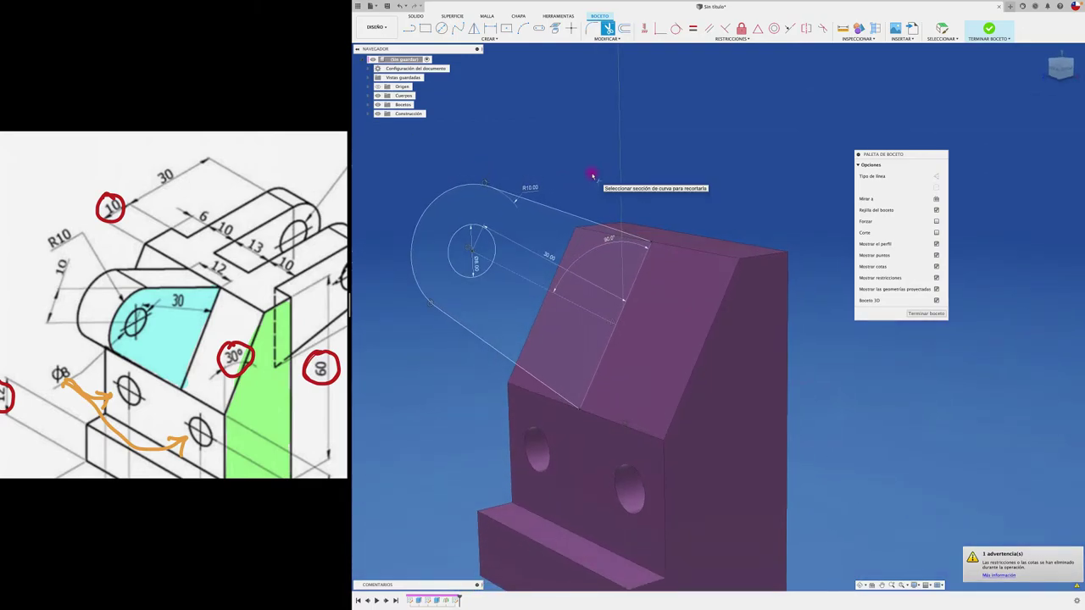
Step: Extrude the R10 lug profile 10 mm symmetrically, joined to the bracket
key("e")
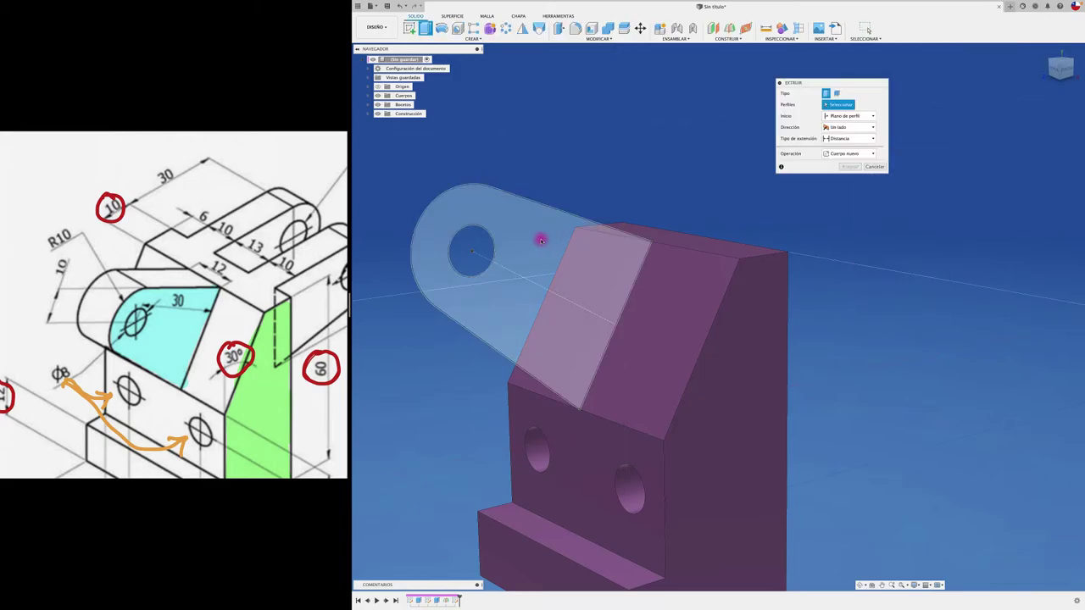
left_click(541, 239)
middle_click_drag(536, 295, 567, 295, "shift")
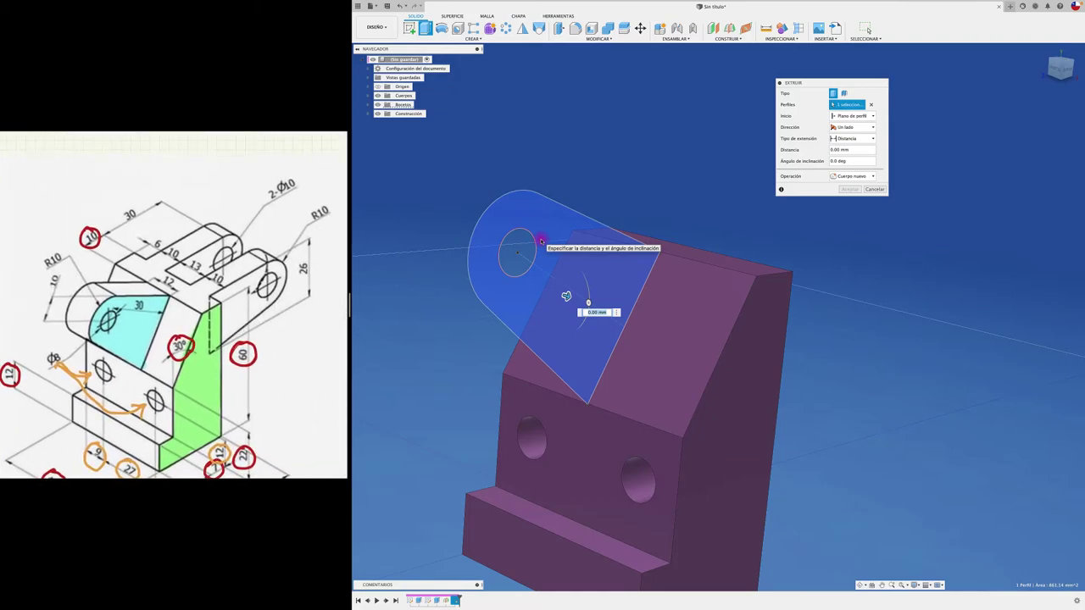
left_click(839, 138)
left_click(853, 129)
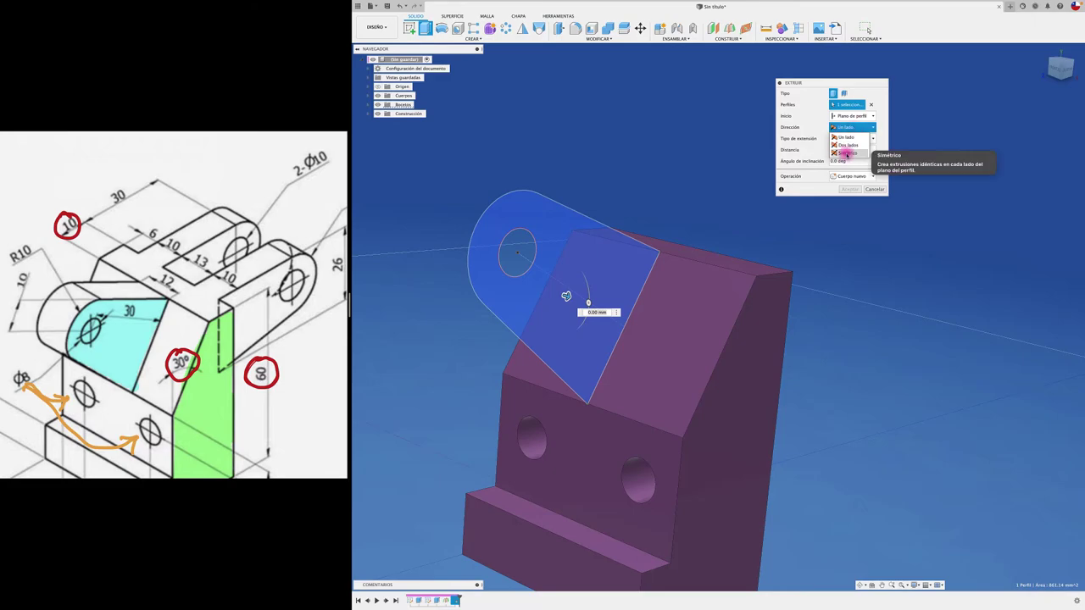
left_click(844, 151)
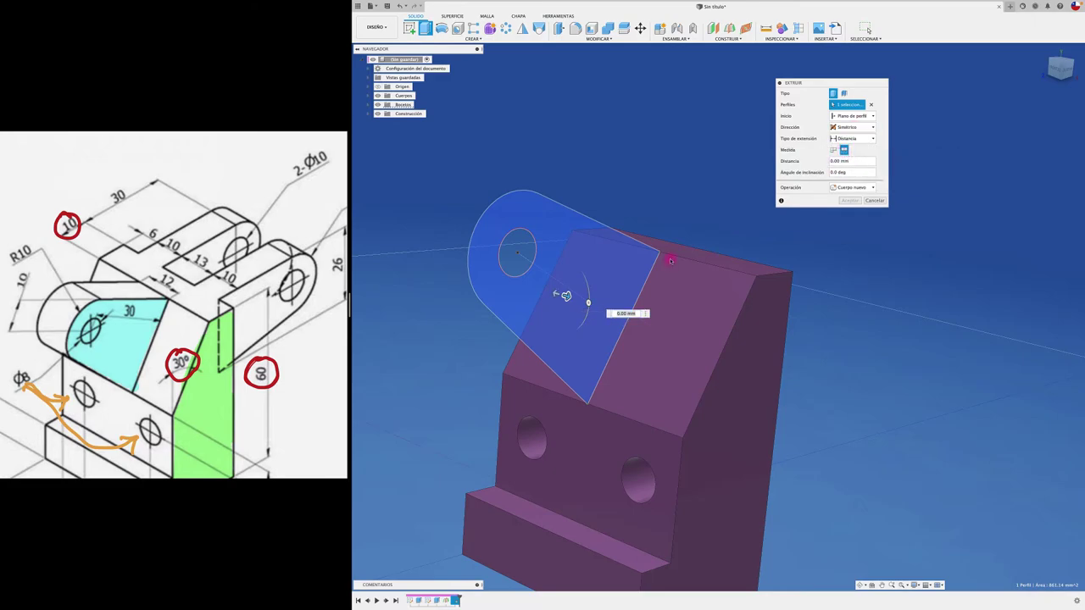
left_click_drag(562, 294, 542, 290)
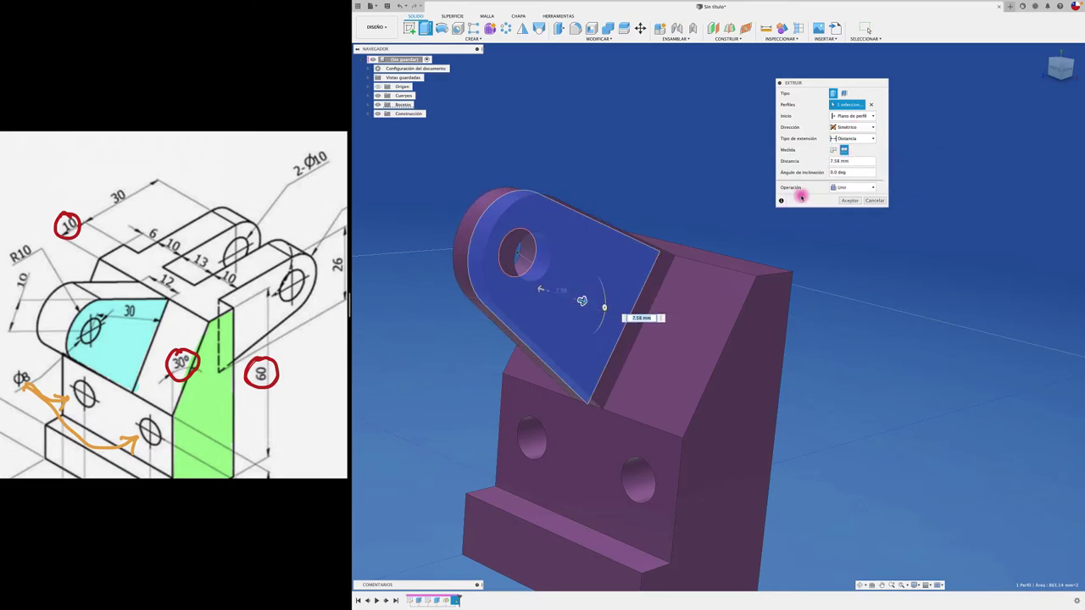
left_click(829, 161)
type("10")
key("Return")
middle_click_drag(806, 161, 807, 187, "shift")
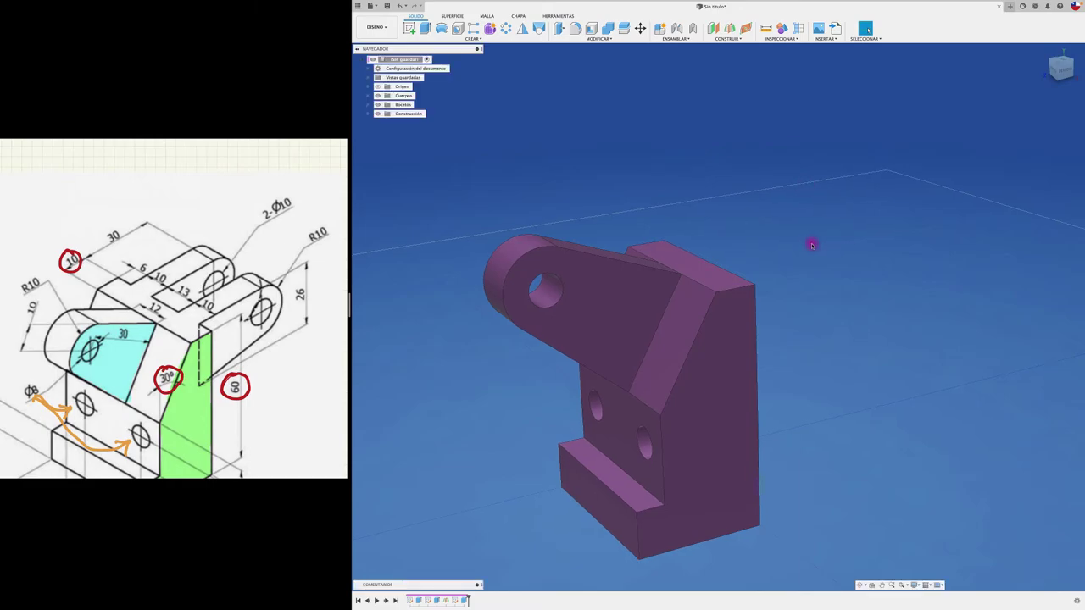
Step: Create an offset plane -4 mm inward from the upright's large side face
scroll(812, 245, "up", 3)
mouse_move(805, 293)
middle_mouse_down("shift")
mouse_move(746, 272)
mouse_move(732, 291)
mouse_move(751, 285)
mouse_move(752, 271)
middle_mouse_up("shift")
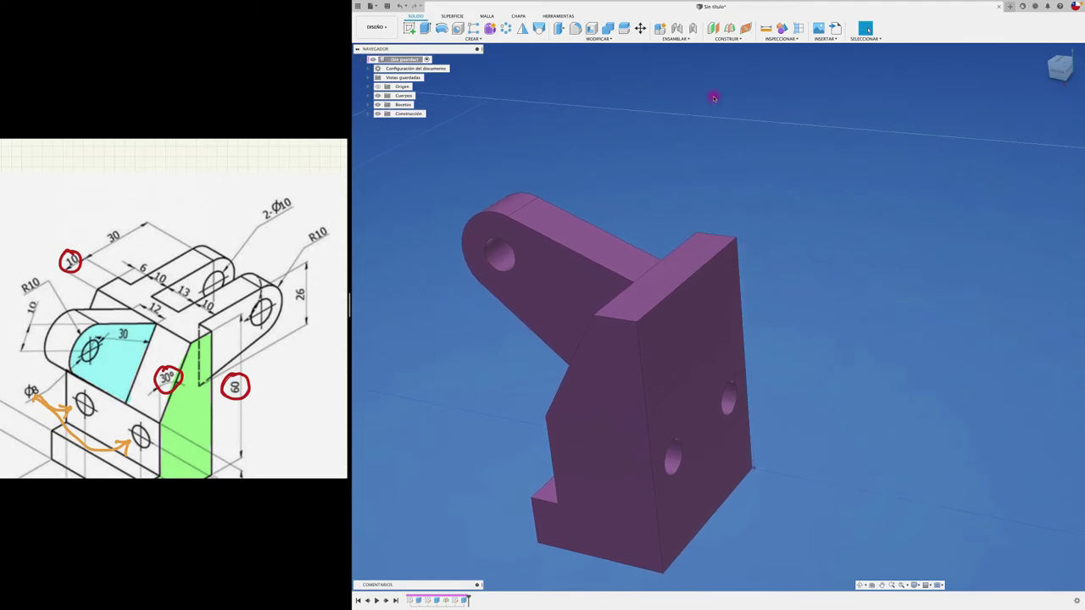
left_click(714, 28)
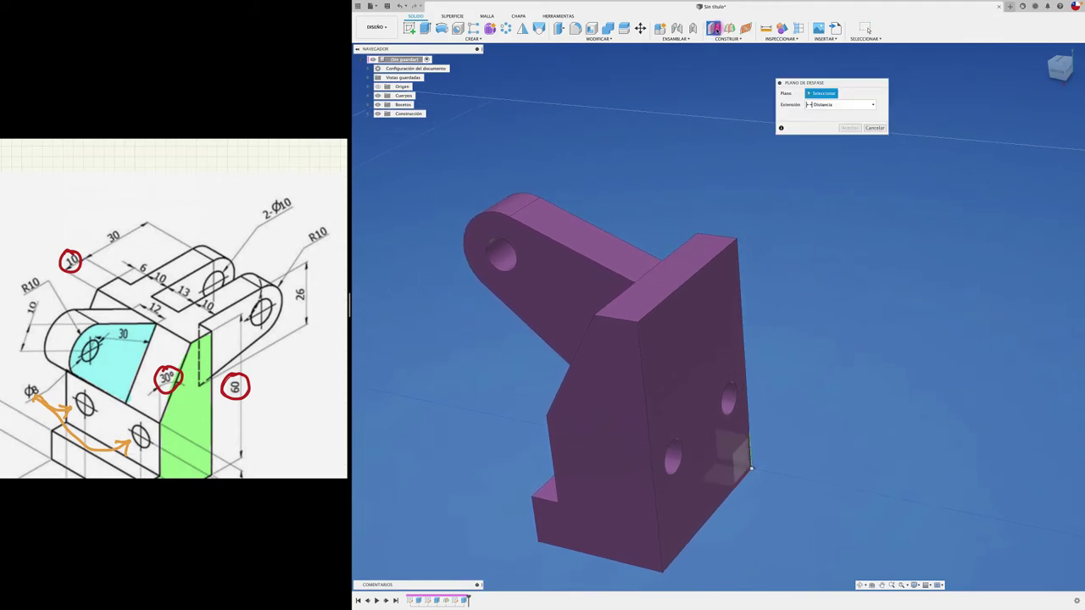
left_click(608, 378)
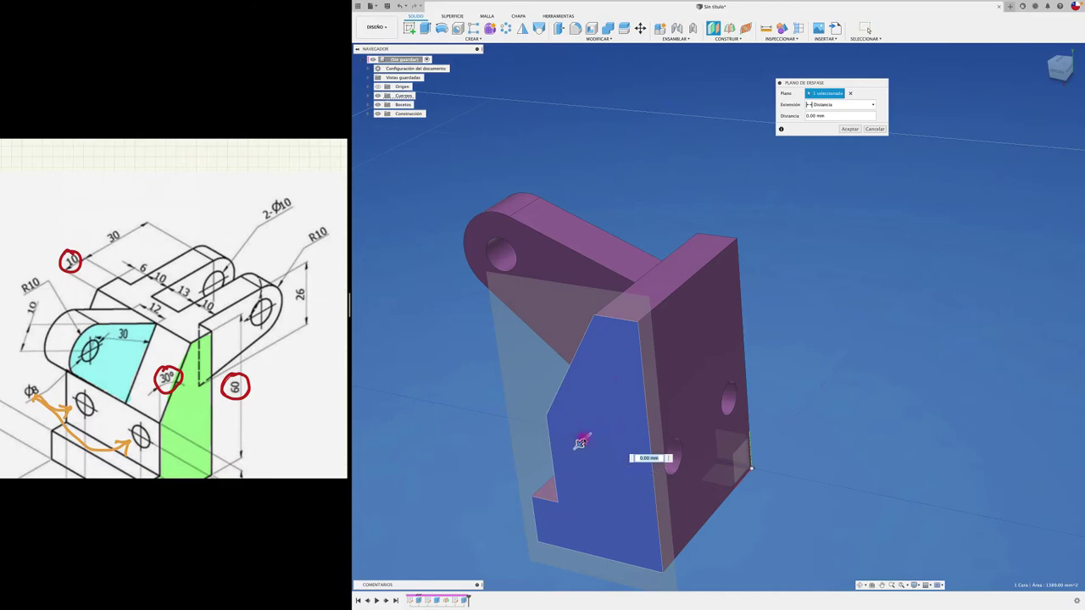
mouse_move(581, 435)
left_mouse_down()
mouse_move(596, 412)
mouse_move(612, 412)
left_mouse_up()
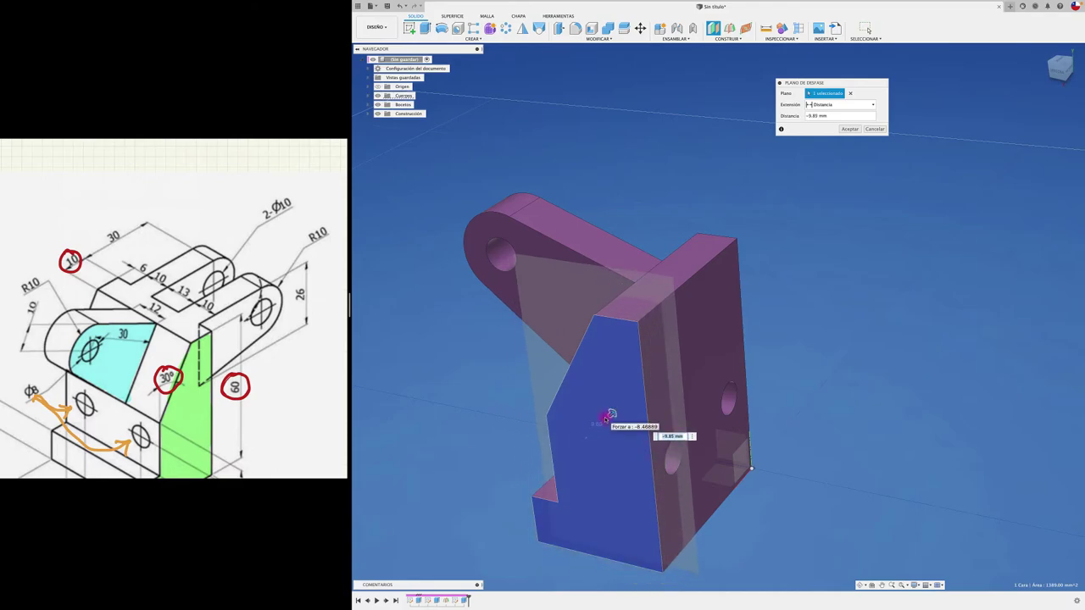
type("-4")
key("Return")
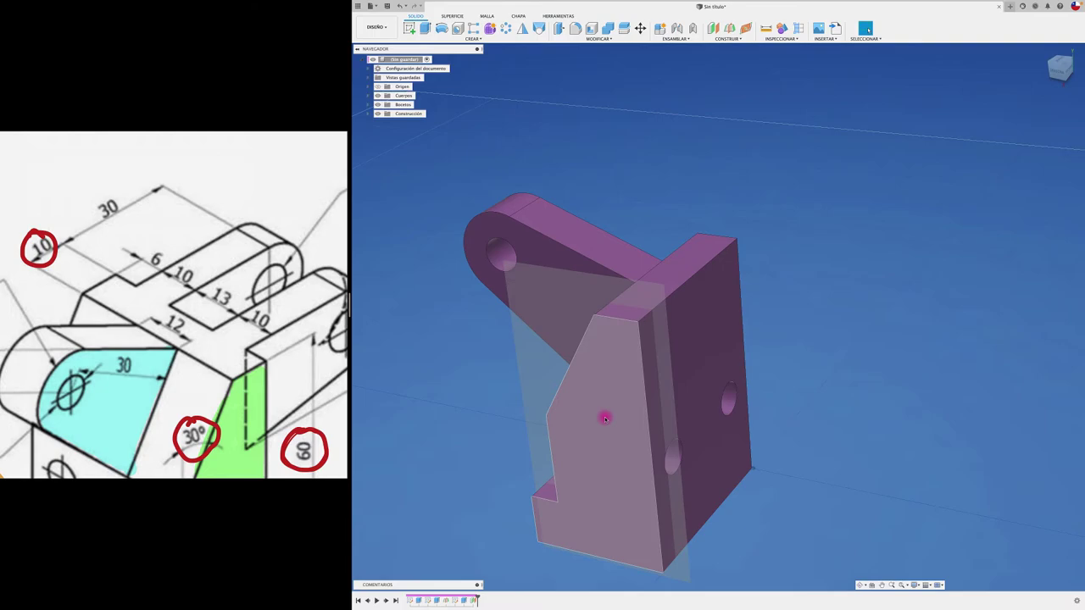
left_click(410, 28)
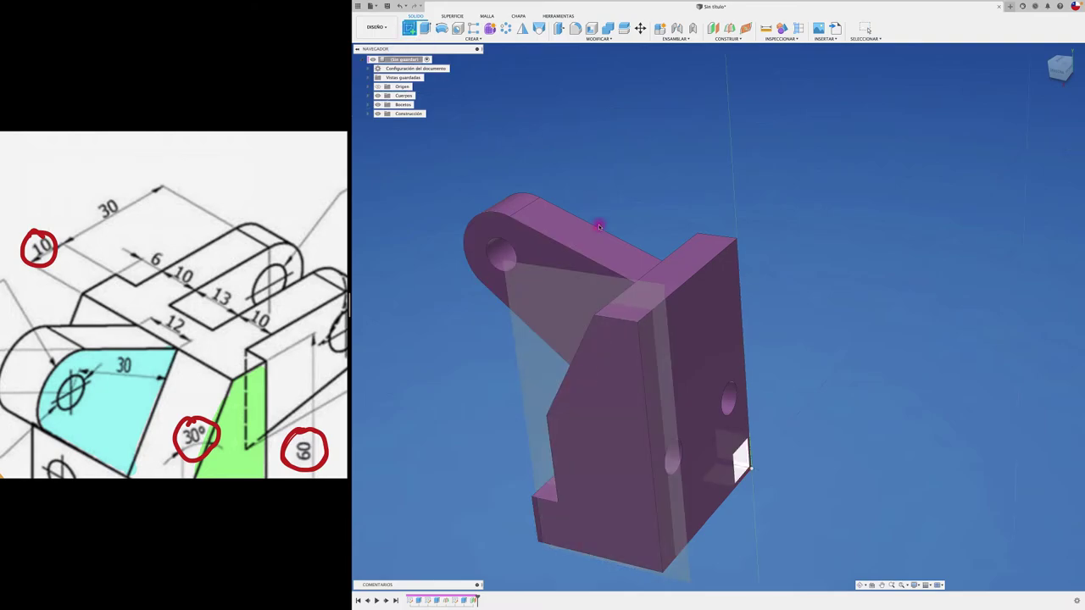
Step: Start a sketch on the offset plane with a 30 mm line from the profile's top corner
left_click(599, 294)
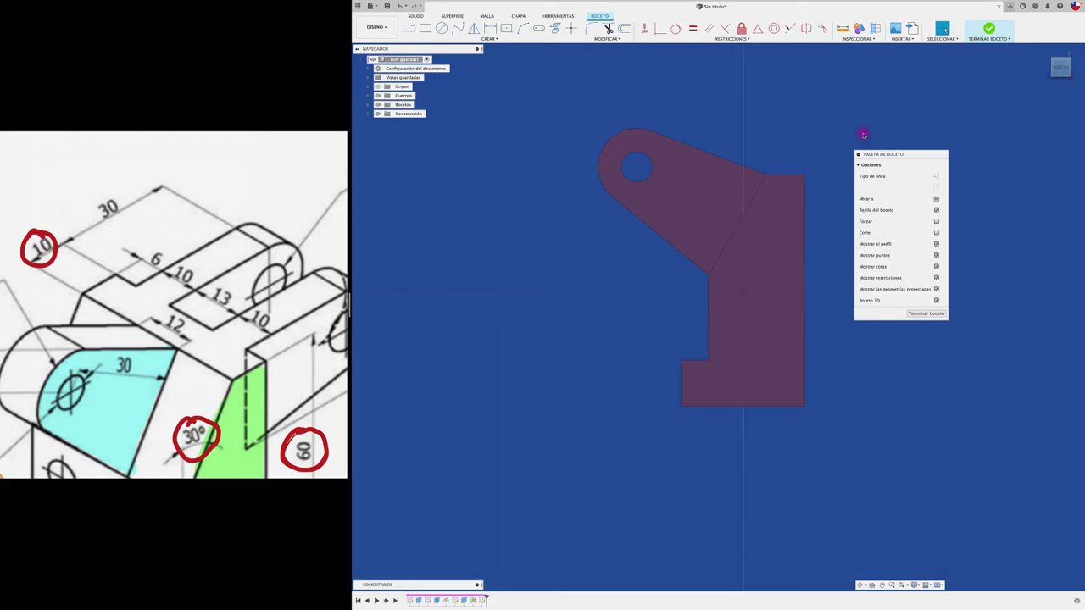
middle_click_drag(859, 133, 721, 128)
scroll(716, 167, "up", 1)
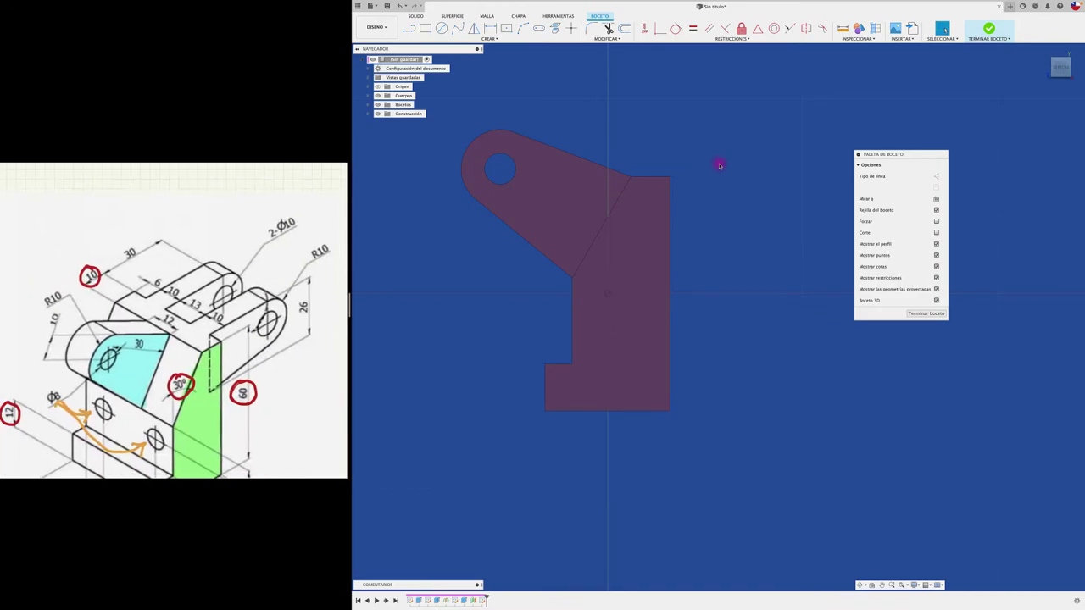
left_click(409, 28)
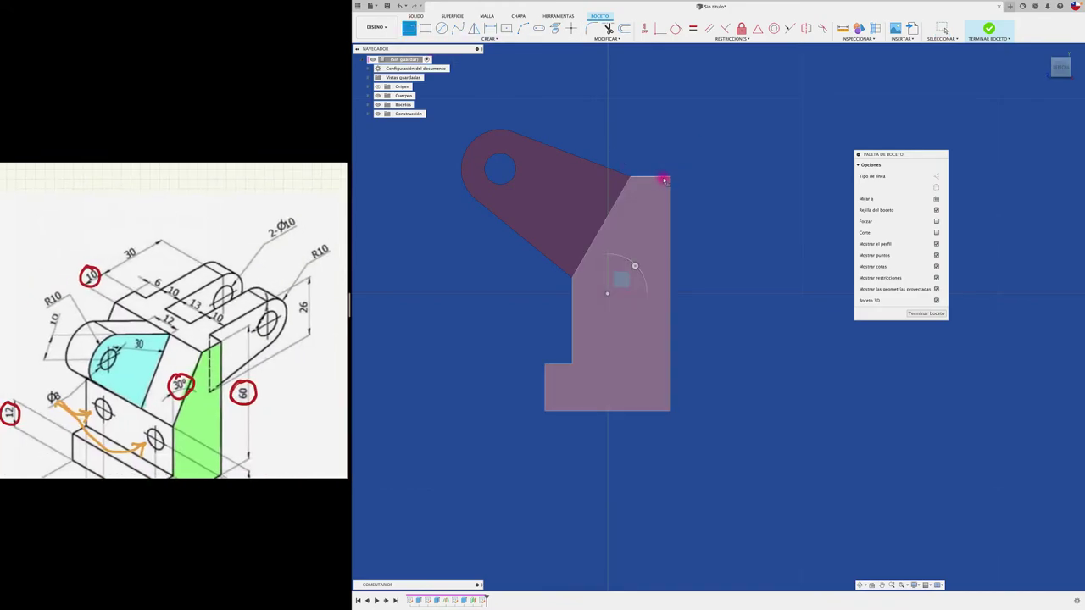
left_click(669, 177)
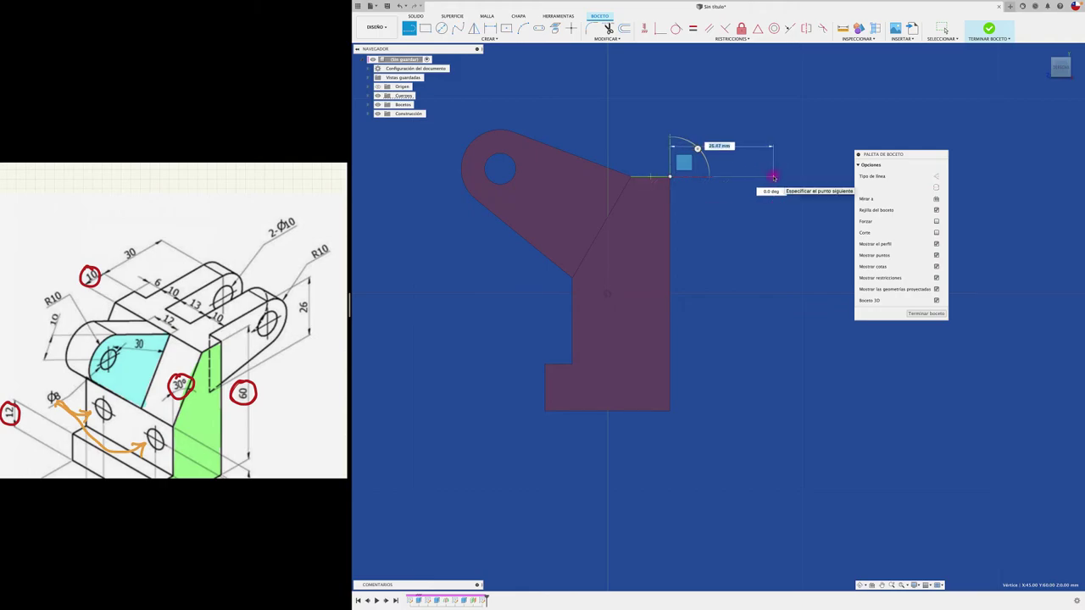
type("30")
key("Return")
key("Escape")
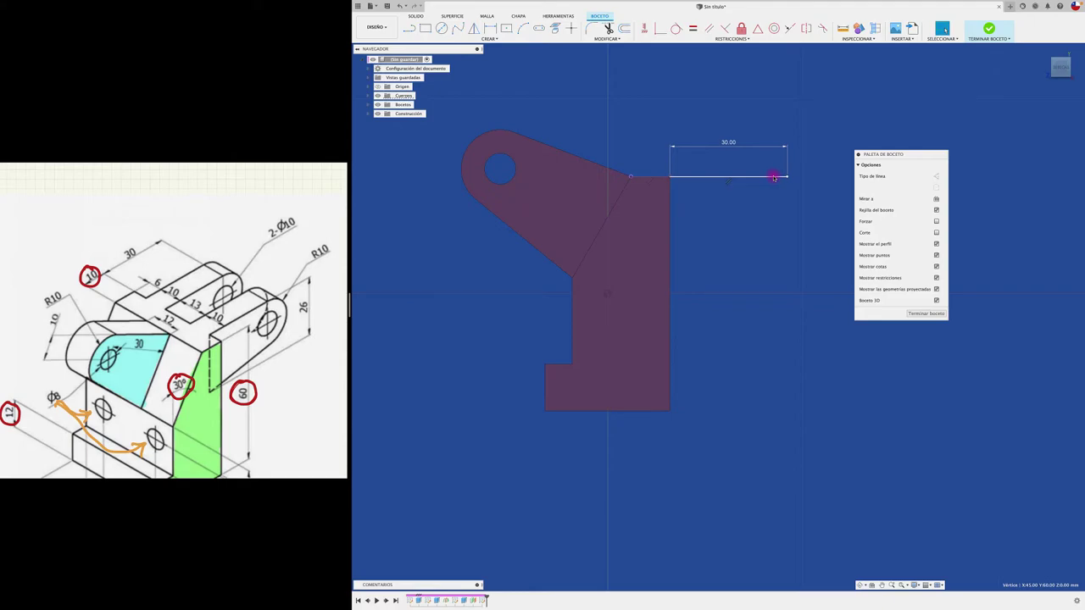
Step: Draw vertical lines down from the 30 mm line's right end and the profile's top corner
key("l")
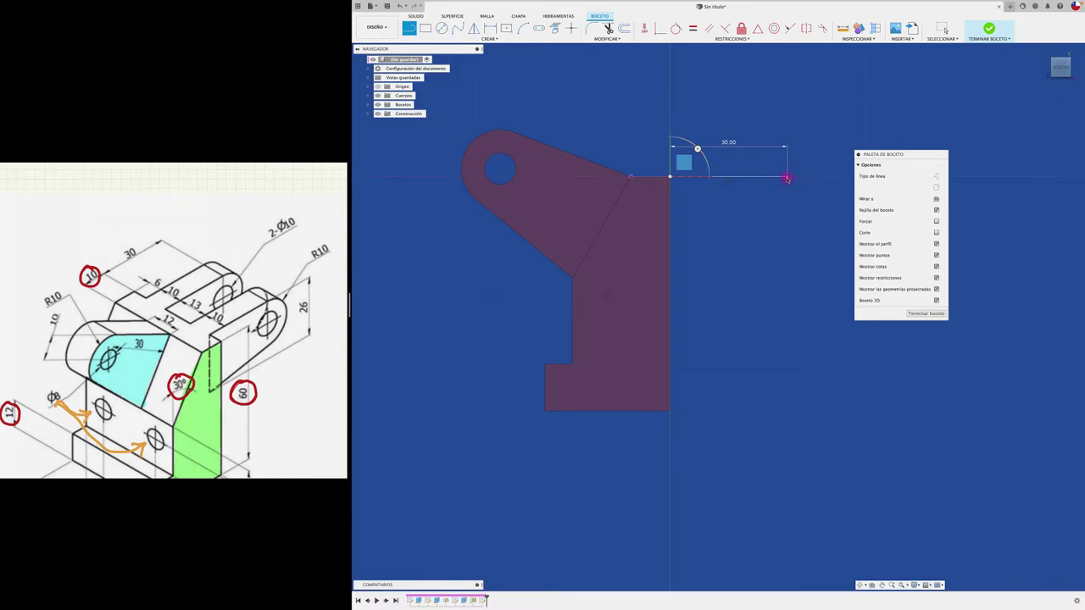
left_click(787, 178)
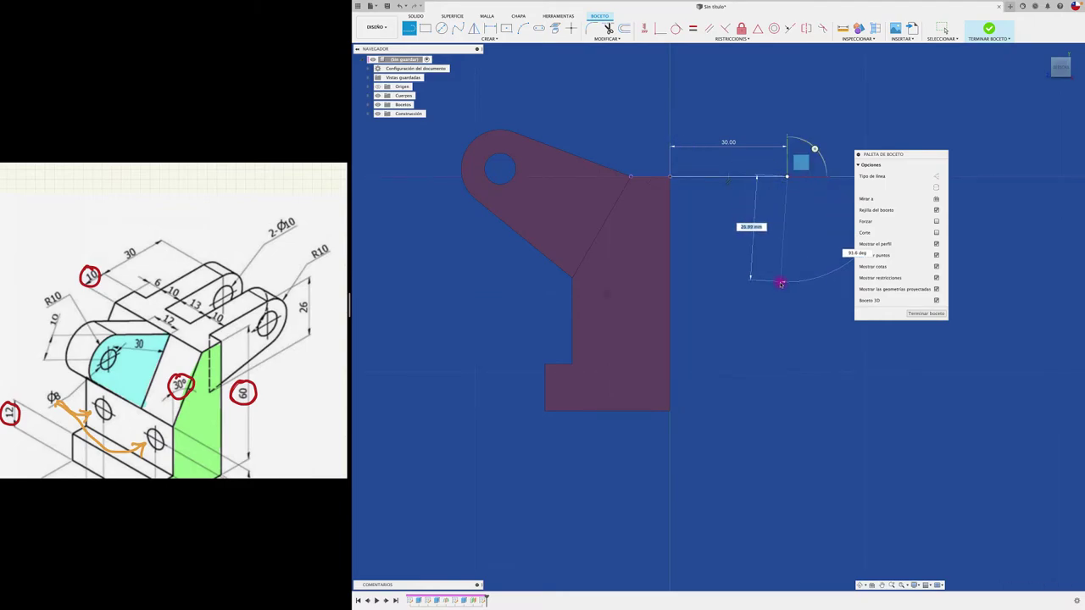
left_click(787, 282)
key("Escape")
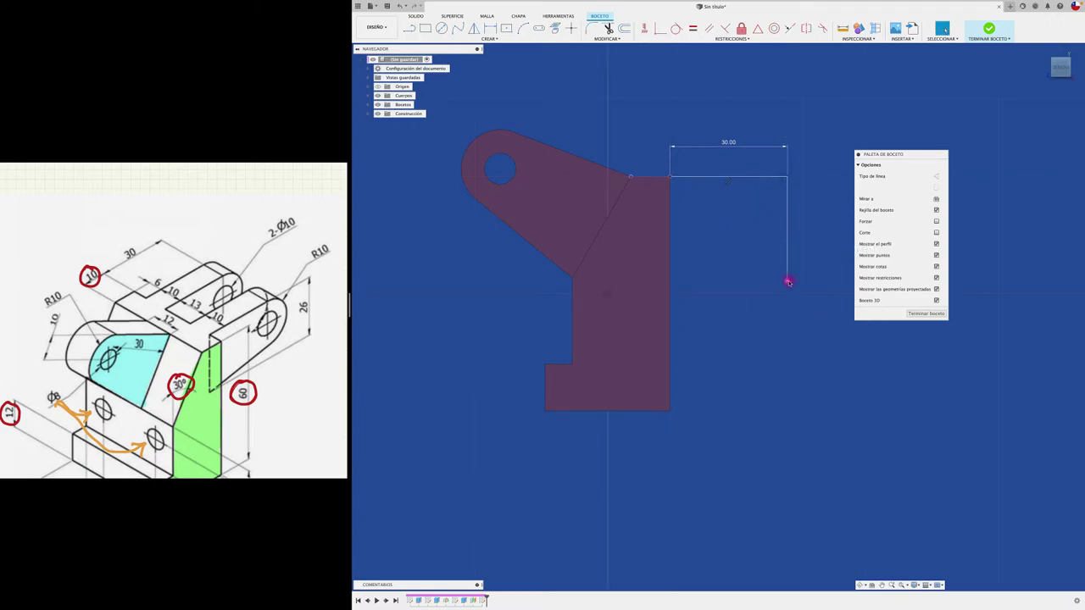
key("l")
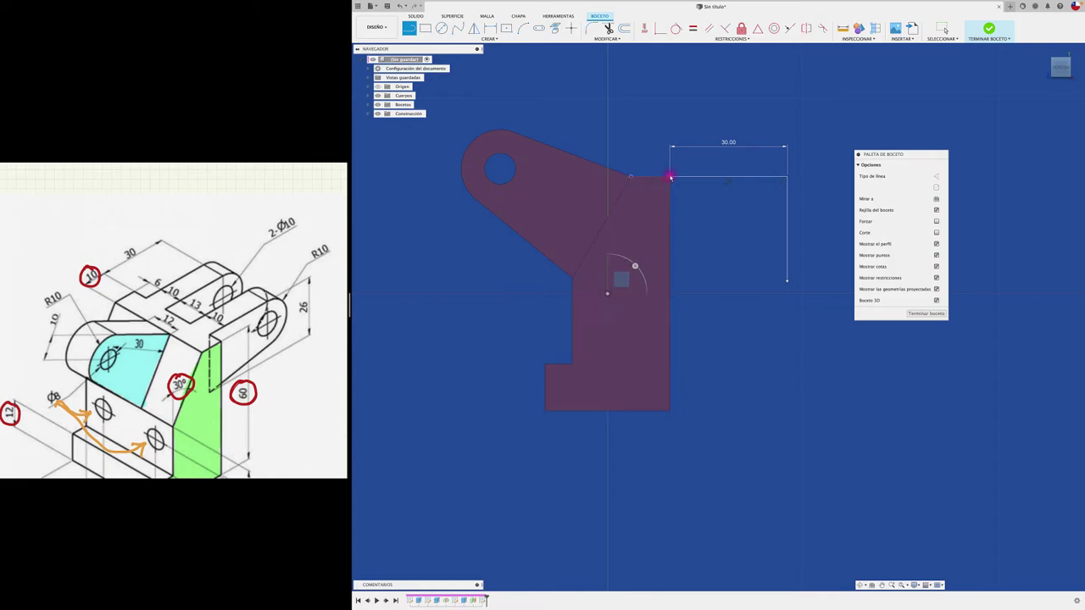
left_click_drag(670, 176, 670, 320)
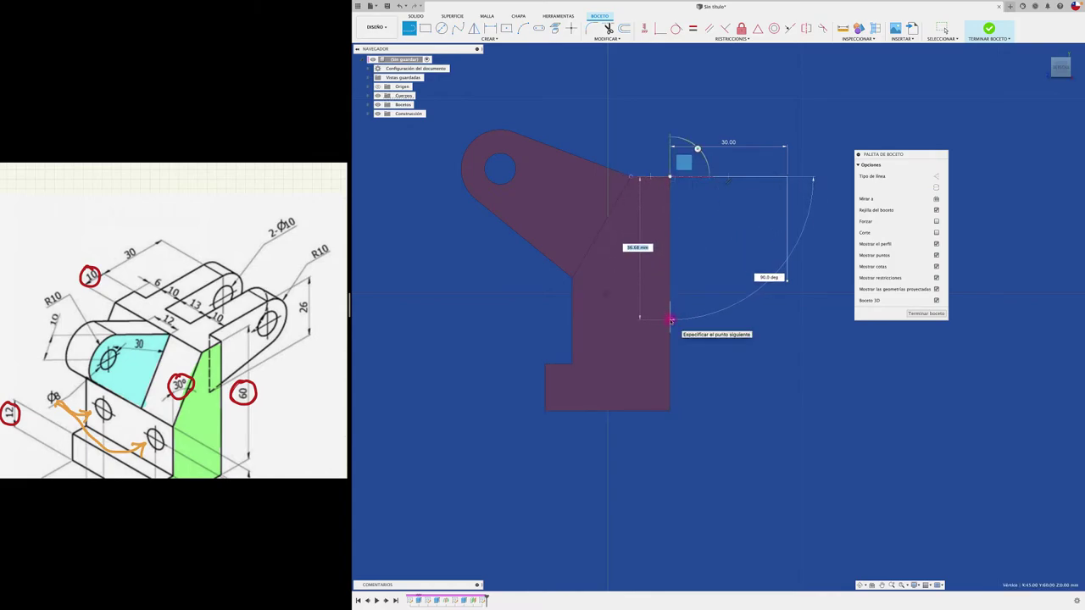
type("4")
key("Escape")
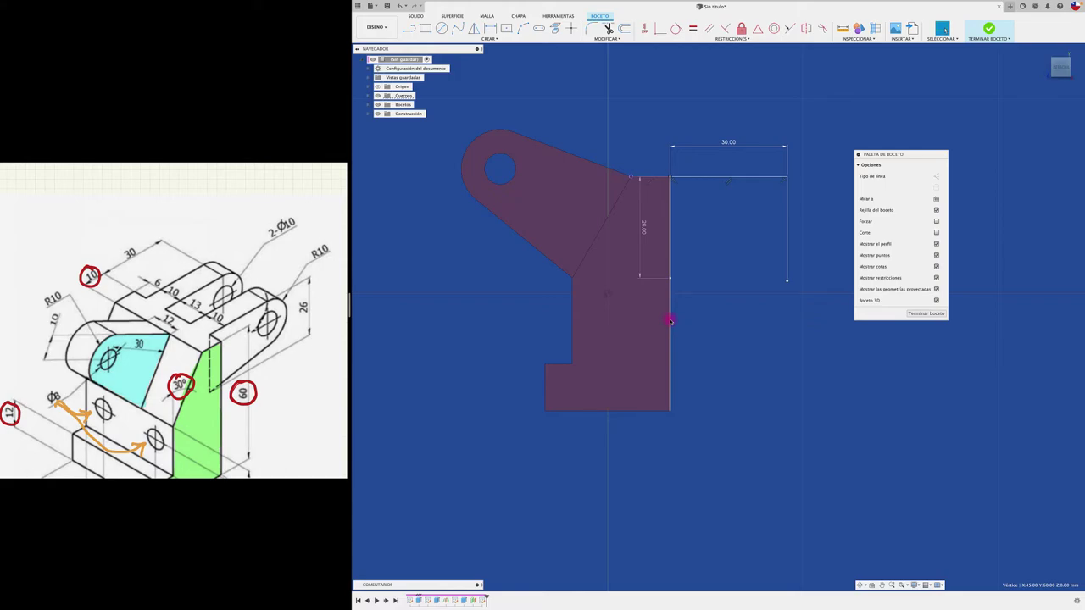
Step: Draw a circle on the vertical line at the 30 mm line's end and dimension it Ø20 mm
left_click(441, 29)
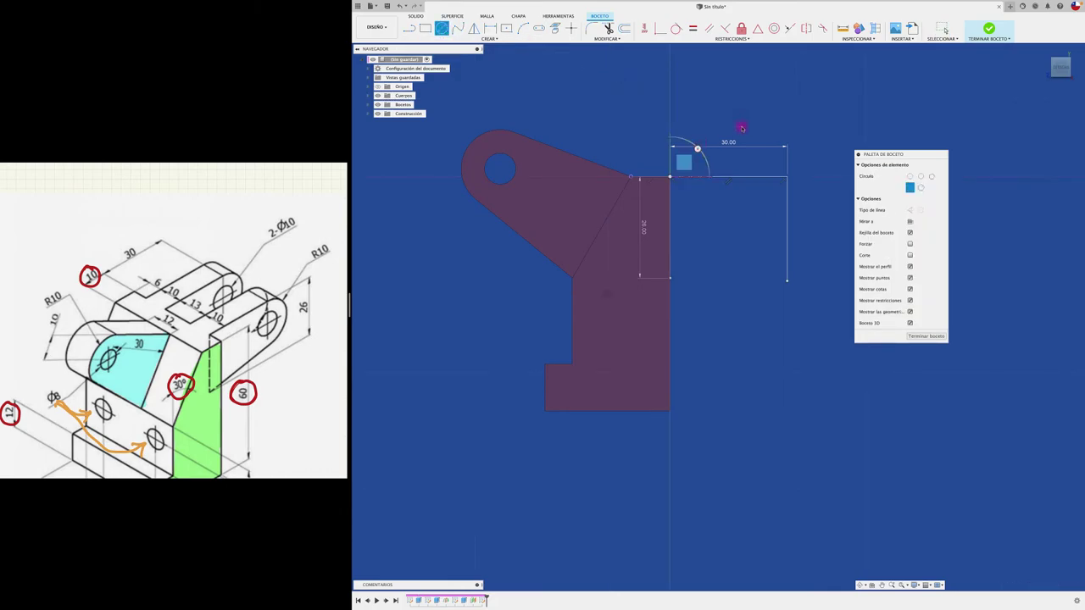
left_click(787, 211)
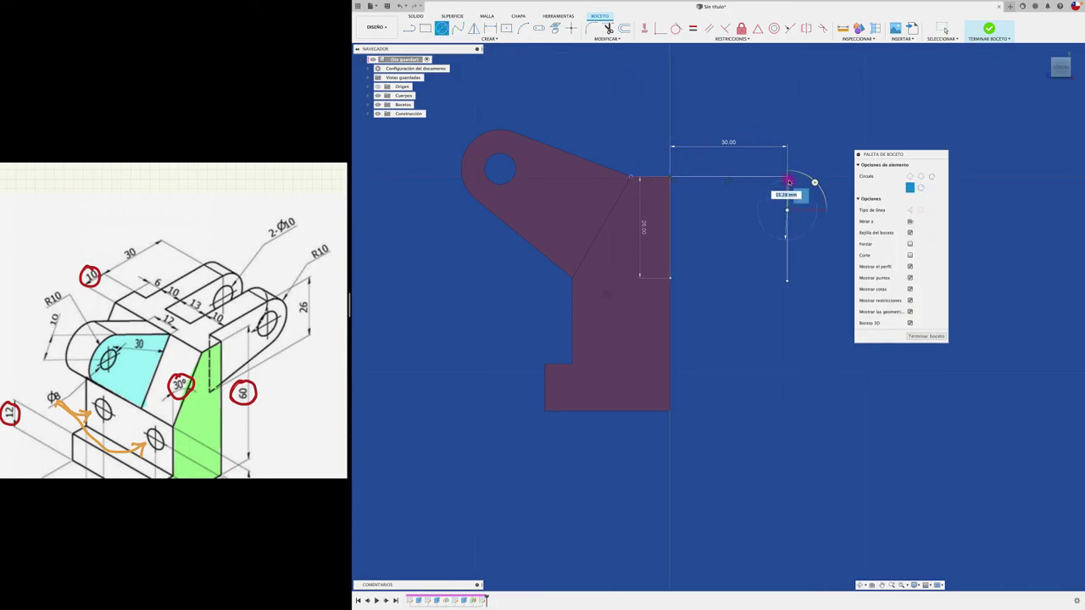
left_click(787, 180)
key("d")
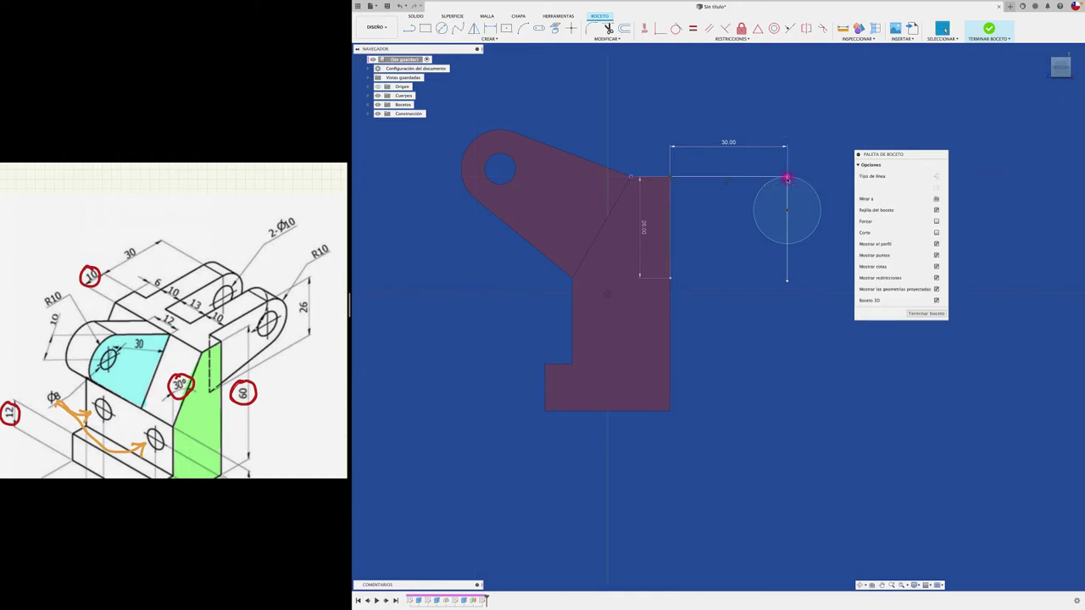
left_click(816, 225)
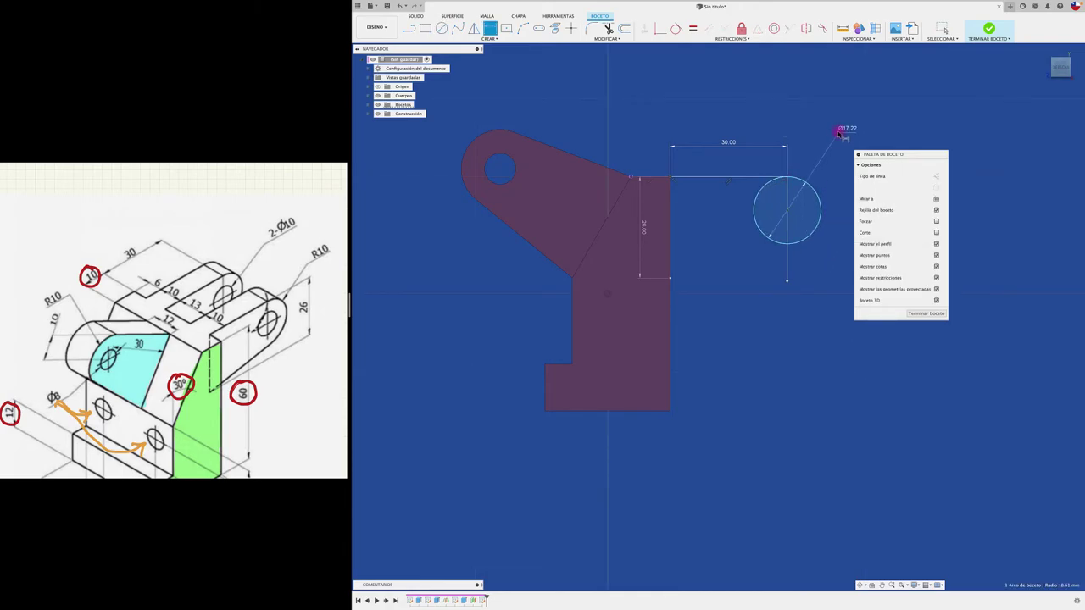
left_click(839, 129)
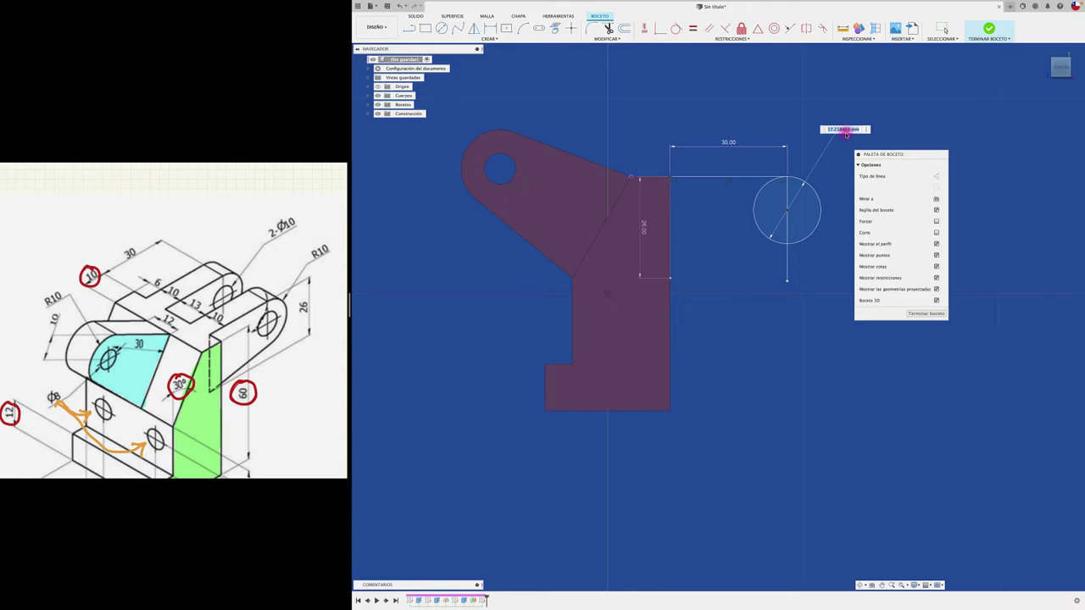
key("Return")
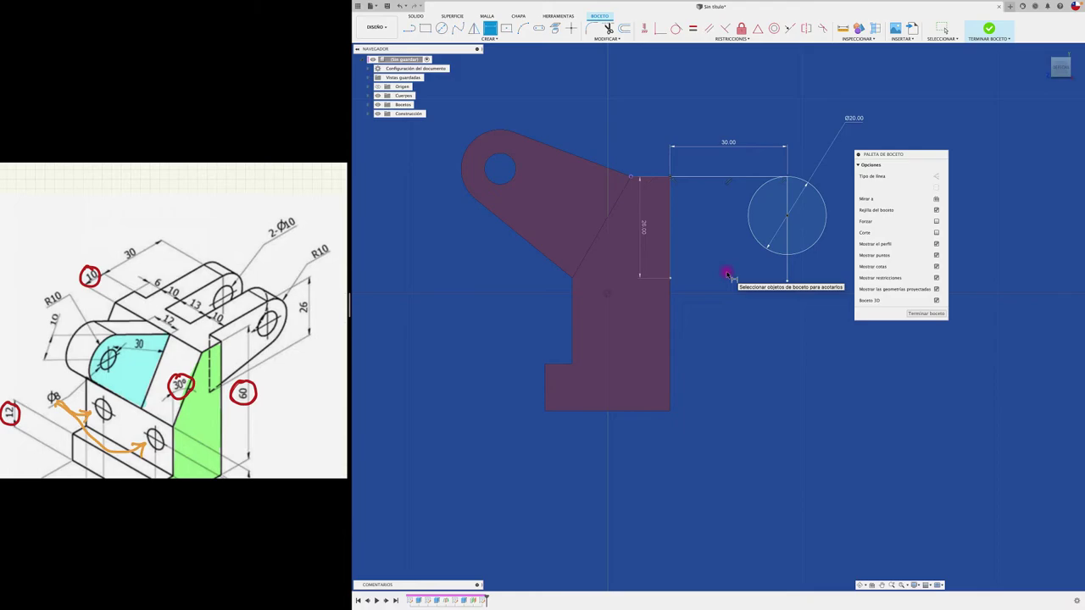
Step: Close the outline with a line from the profile's lower corner to the circle
key("l")
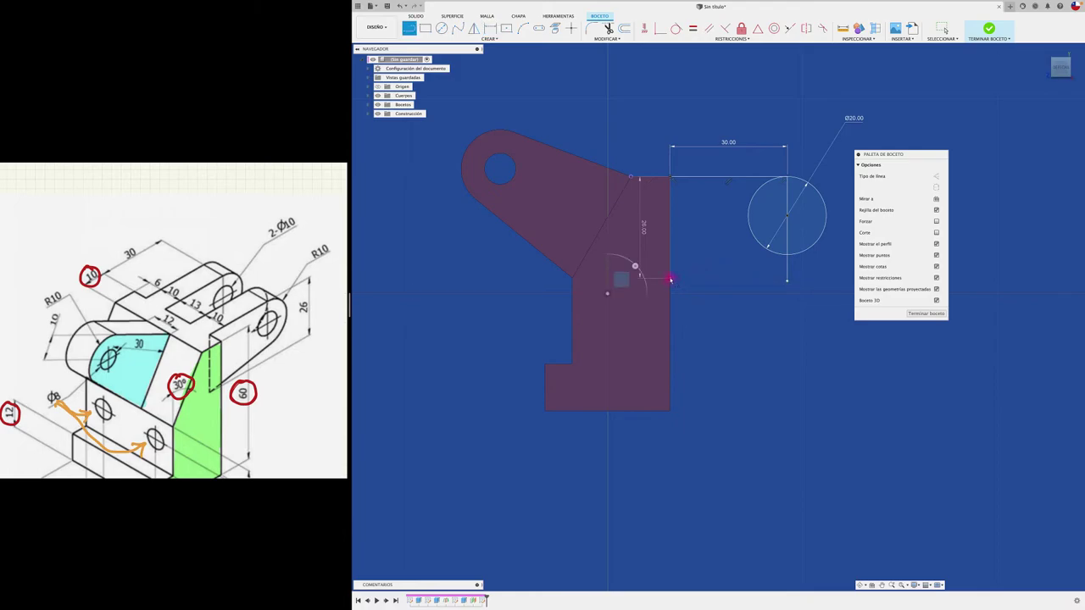
left_click(669, 277)
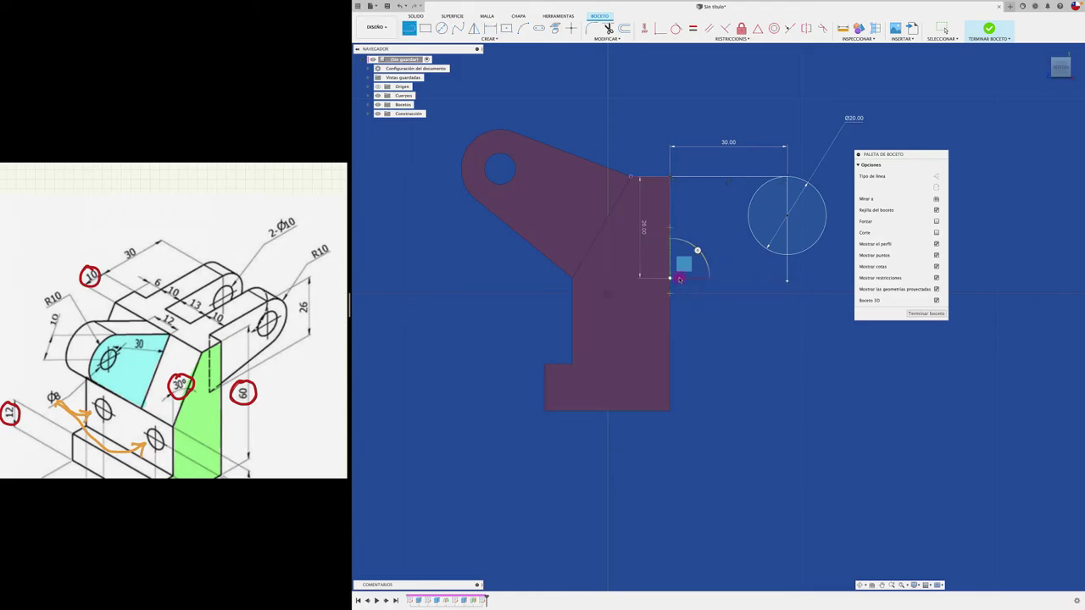
left_click(794, 254)
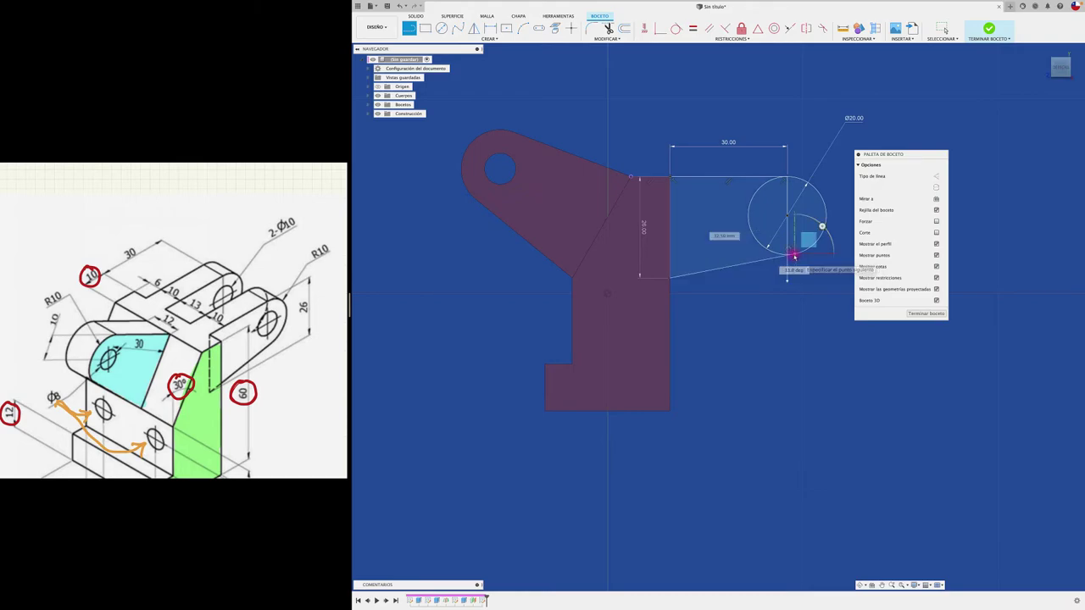
key("Escape")
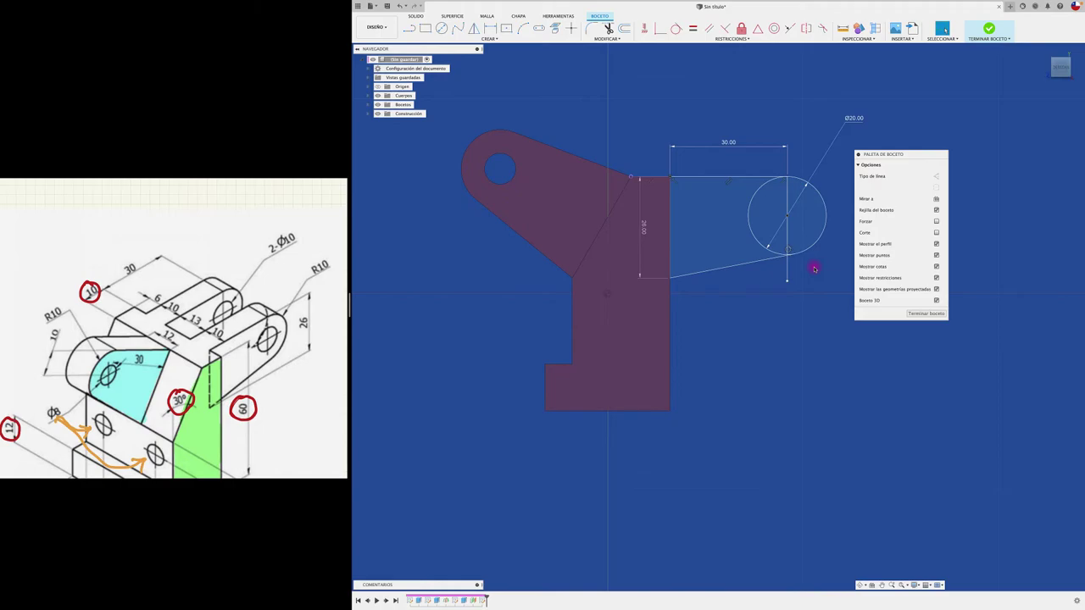
Step: Add a concentric Ø10 mm hole circle at the Ø20 circle's centre
key("c")
left_click(787, 219)
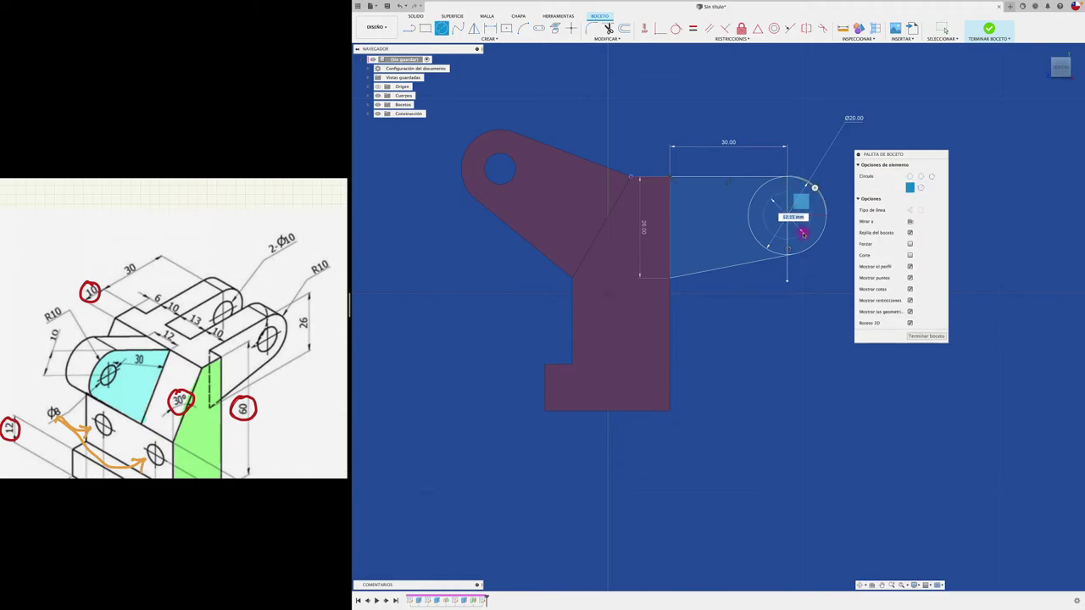
type("0")
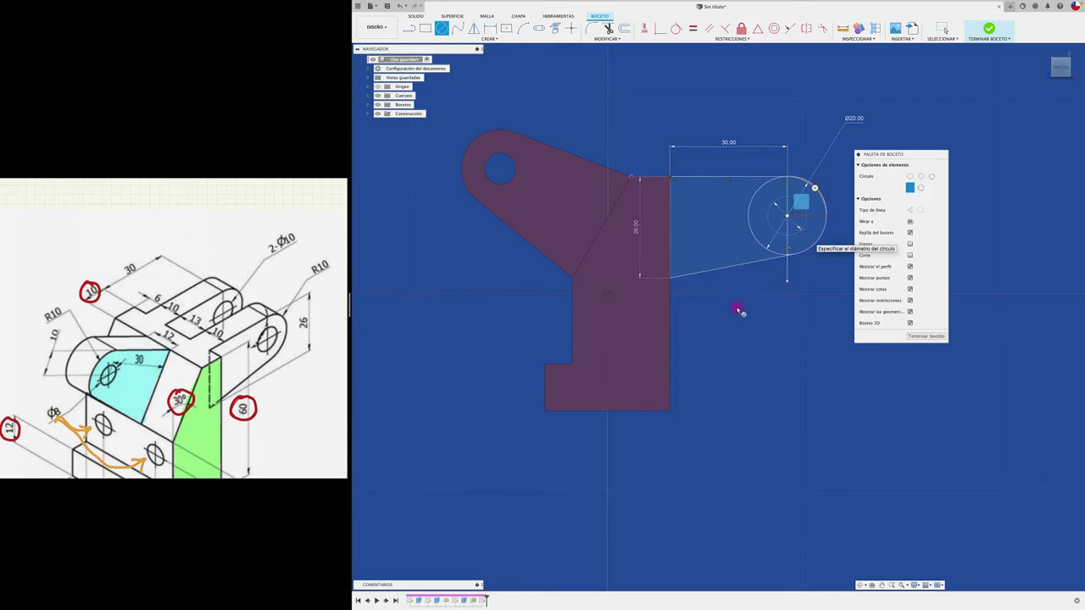
key("Return")
middle_click_drag(762, 271, 757, 322, "shift")
Step: Extrude the three lug regions -10 mm, joined to the body as a holed arm
key("e")
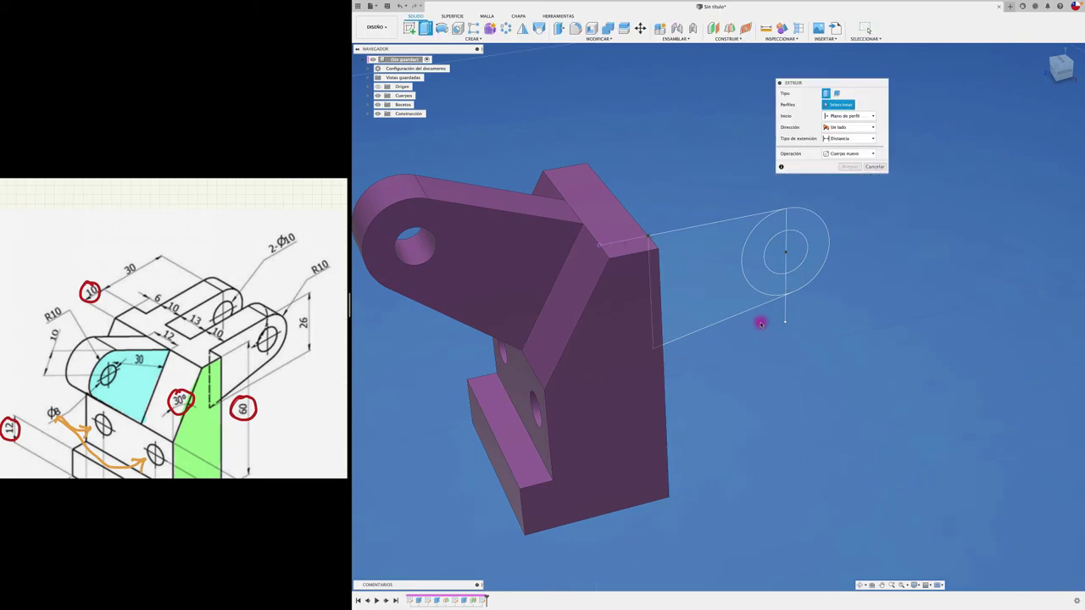
left_click(757, 276)
left_click(807, 269)
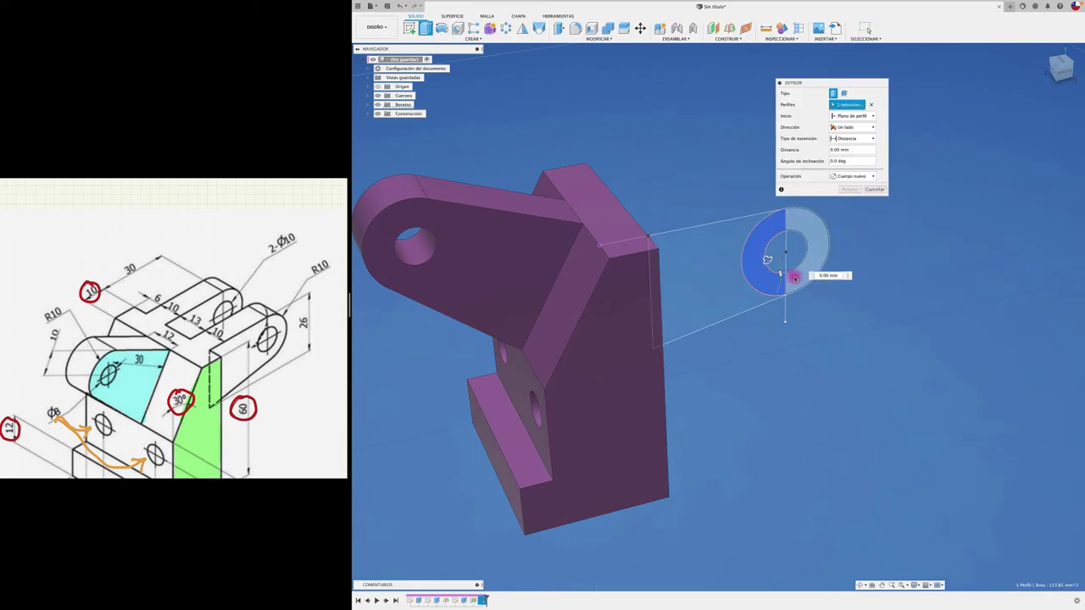
left_click(730, 288)
left_click_drag(719, 285, 696, 255)
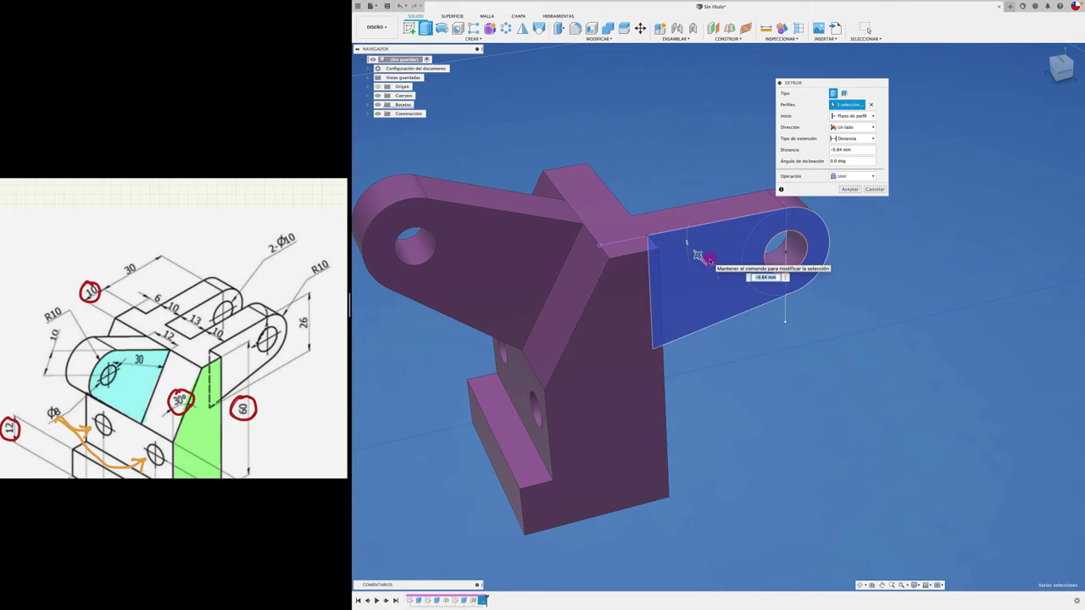
left_click_drag(697, 255, 739, 303)
type("10-10")
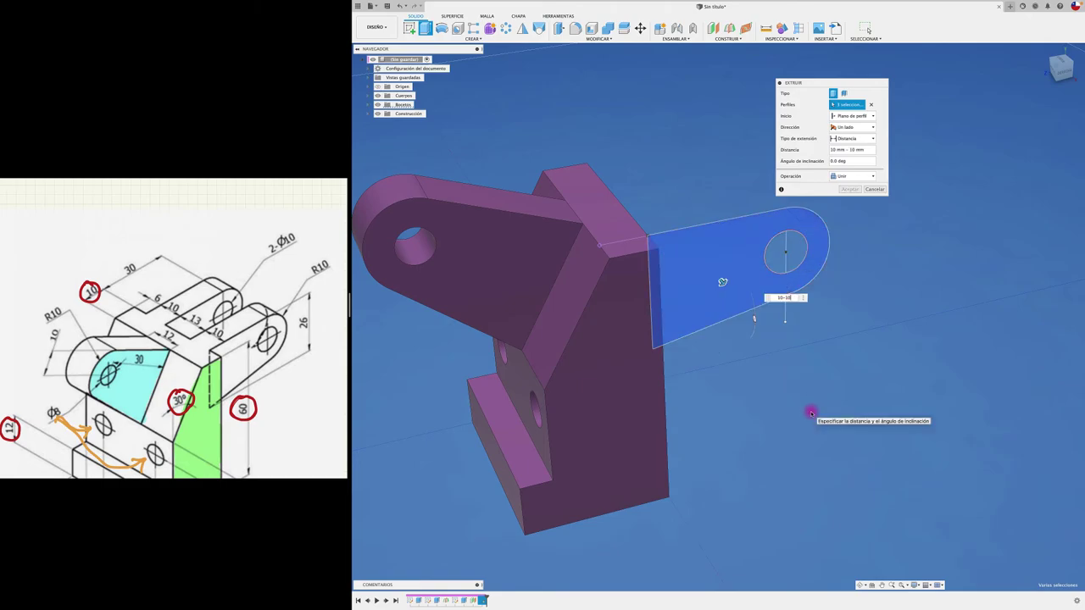
type("-10")
key("Return")
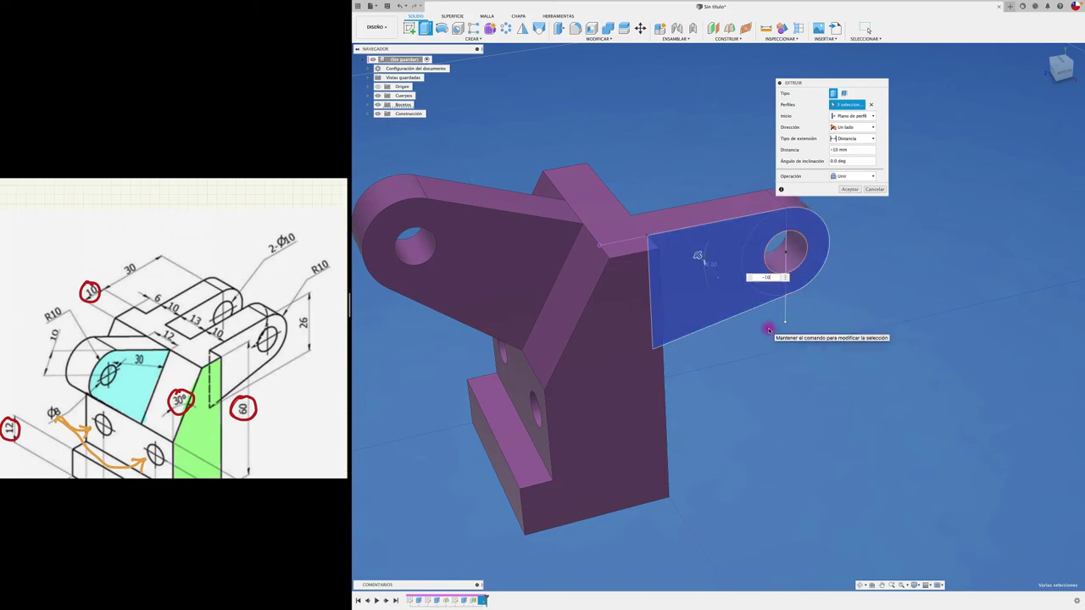
left_click(849, 188)
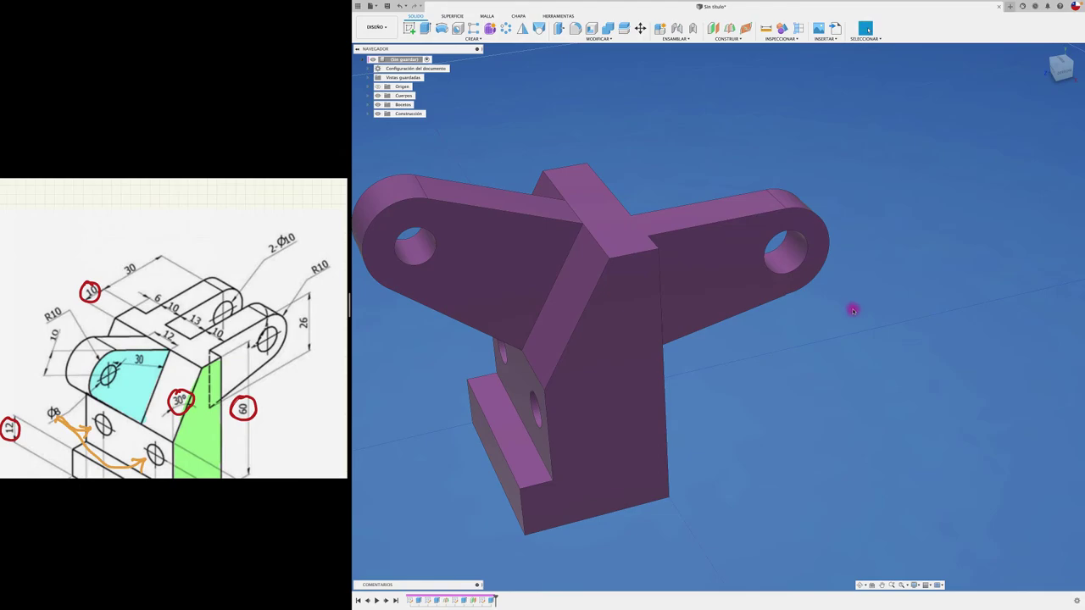
Step: Show construction planes Plano1 and Plano2 and orbit to inspect both holed lugs
middle_click_drag(852, 310, 851, 311, "shift")
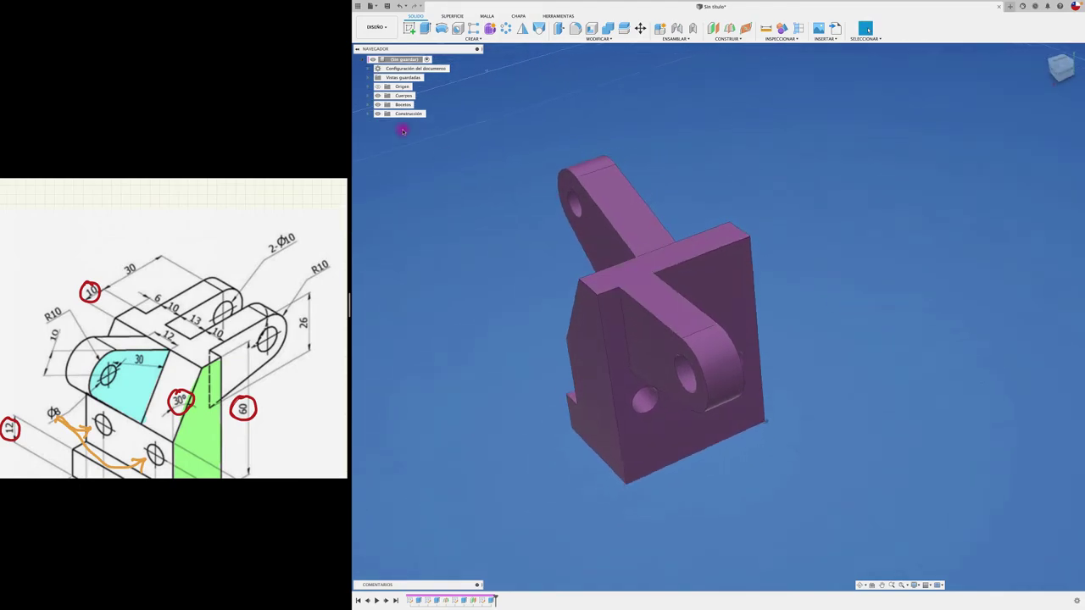
middle_click_drag(511, 111, 424, 111, "shift")
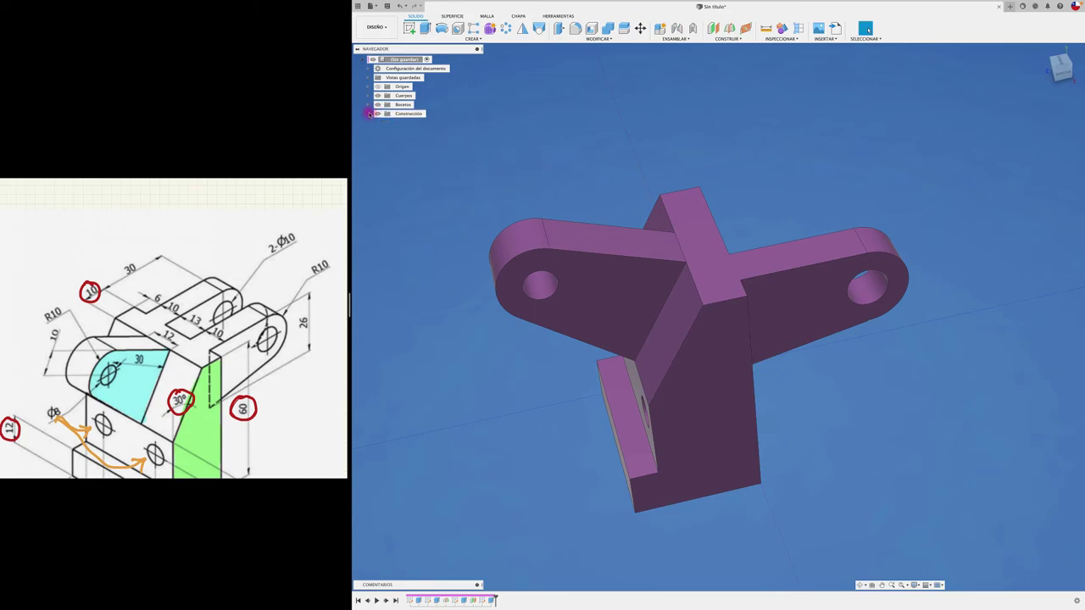
left_click(369, 114)
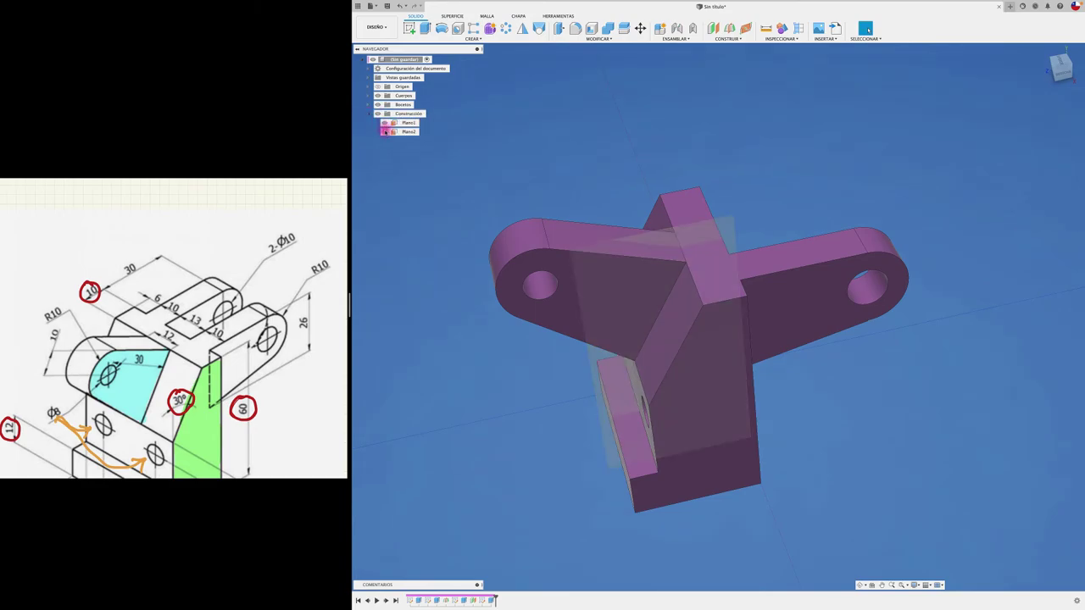
mouse_move(580, 178)
middle_mouse_down("shift")
mouse_move(588, 162)
mouse_move(657, 263)
middle_mouse_up("shift")
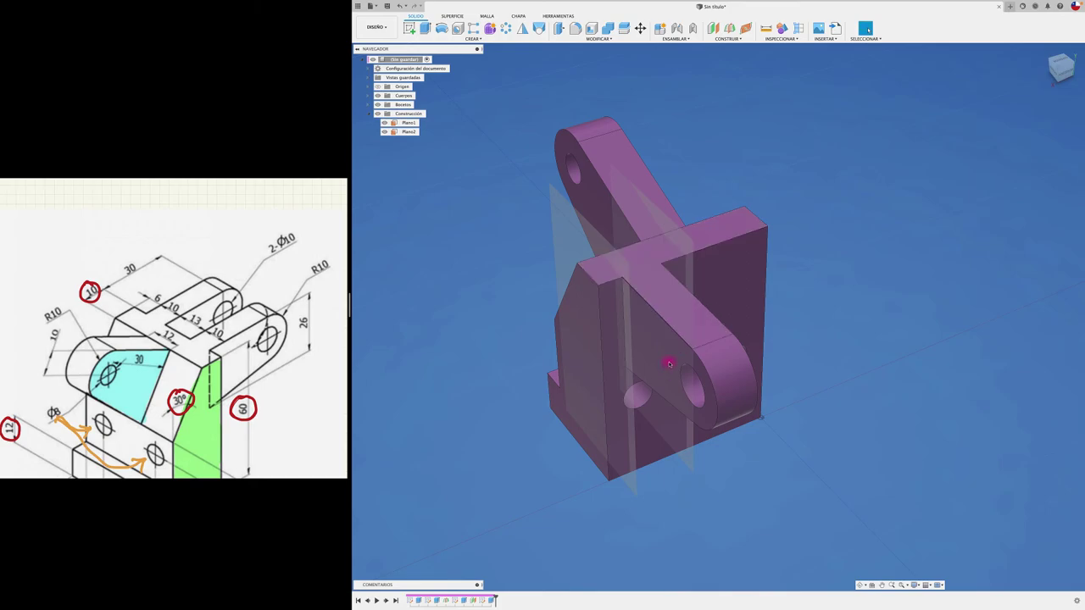
middle_click_drag(722, 389, 865, 283, "shift")
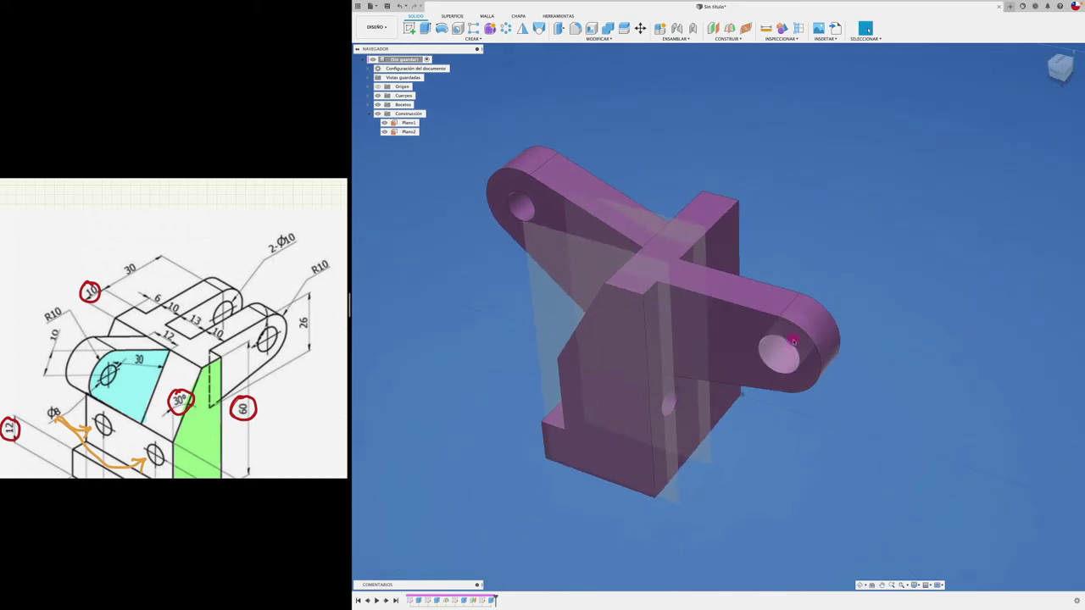
Step: Start a Simetría mirror on a lug face, then cancel it
left_click(522, 28)
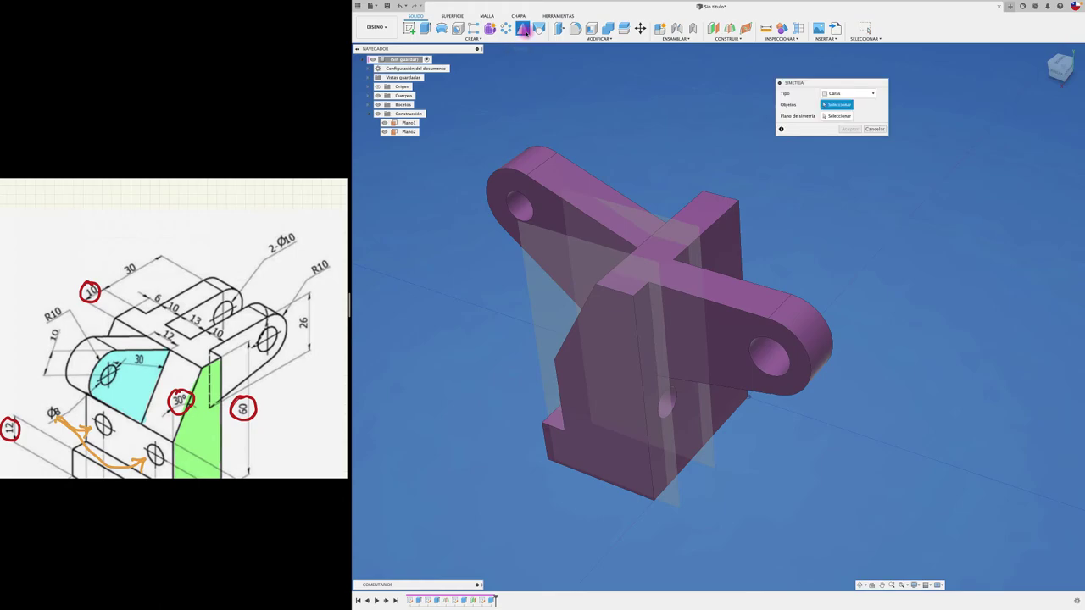
left_click(713, 342)
mouse_move(712, 342)
middle_mouse_down("shift")
mouse_move(602, 316)
mouse_move(673, 363)
mouse_move(659, 314)
middle_mouse_up("shift")
scroll(658, 315, "up", 3)
scroll(561, 206, "up", 3)
scroll(567, 195, "up", 3)
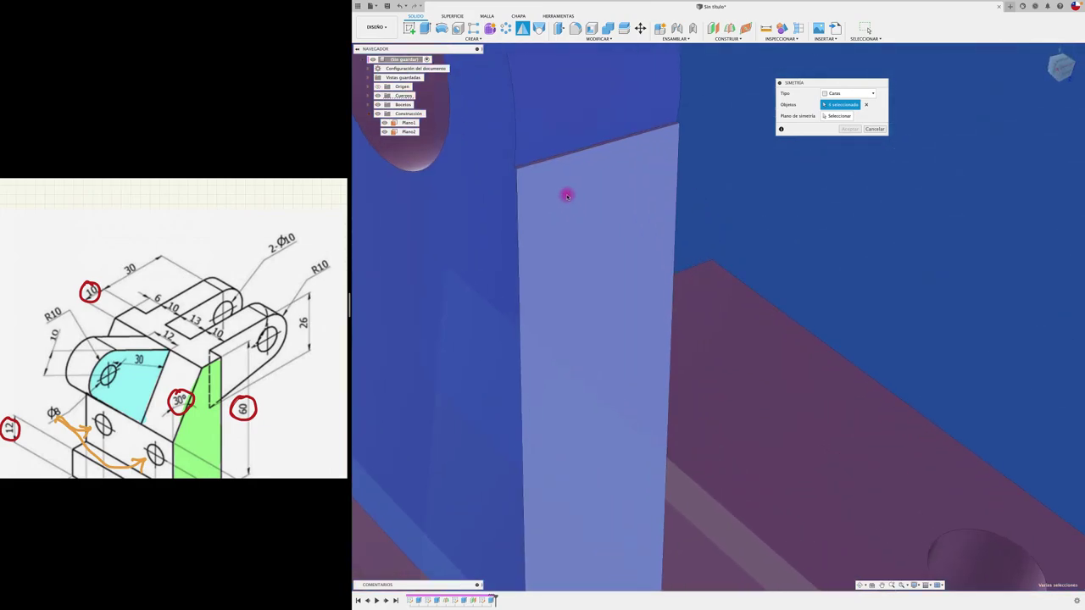
scroll(567, 195, "down", 2)
scroll(721, 208, "up", 2)
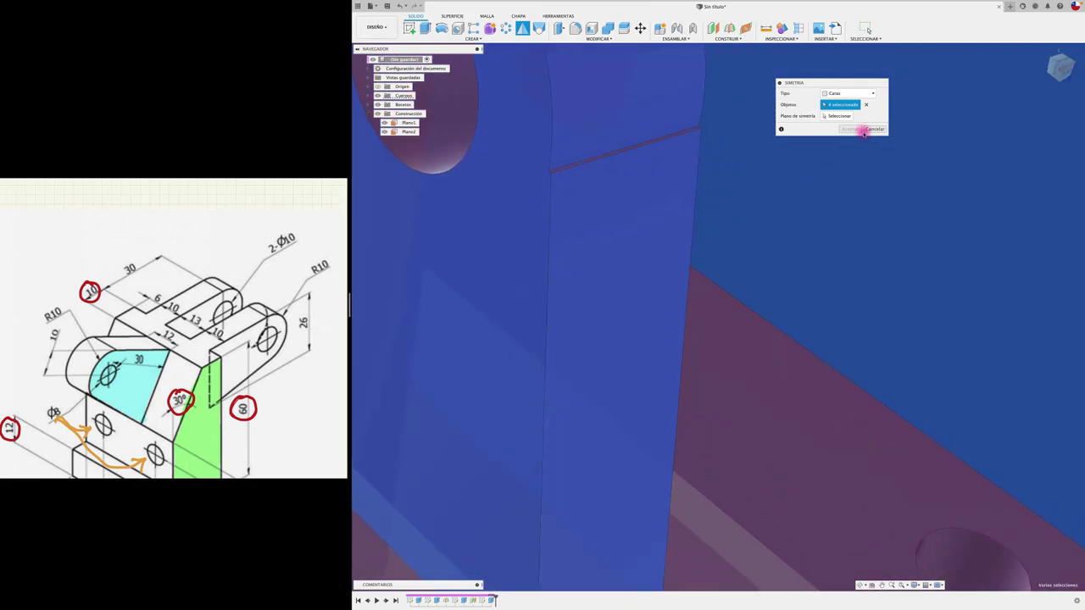
left_click(864, 130)
Step: Finish the lug sketch with its outer circle, hole and connecting lines
scroll(852, 176, "down", 3)
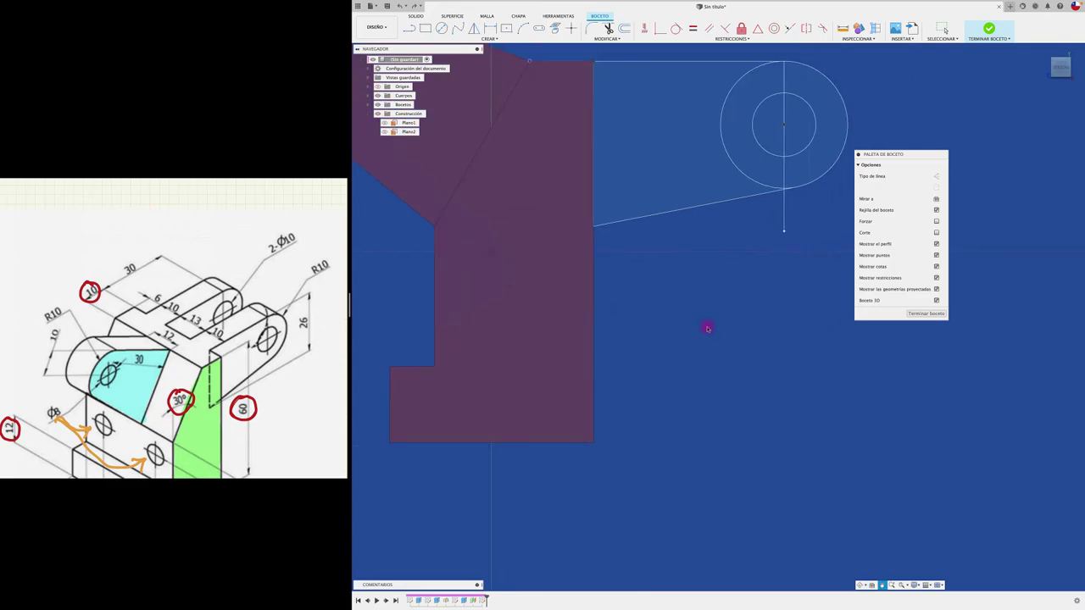
scroll(768, 223, "up", 2)
scroll(787, 199, "up", 2)
scroll(789, 189, "up", 3)
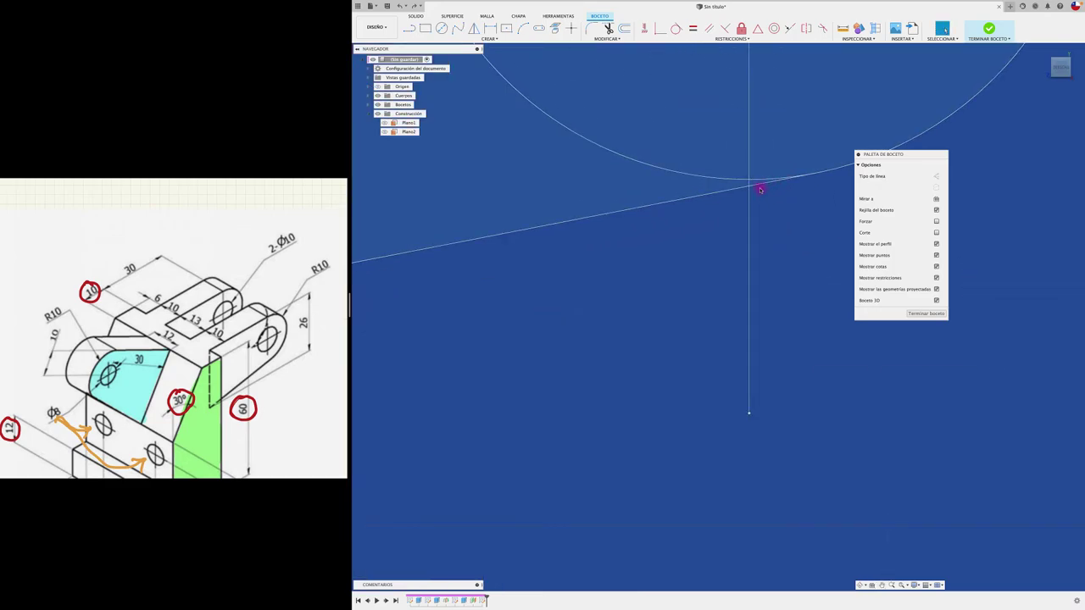
scroll(762, 247, "down", 3)
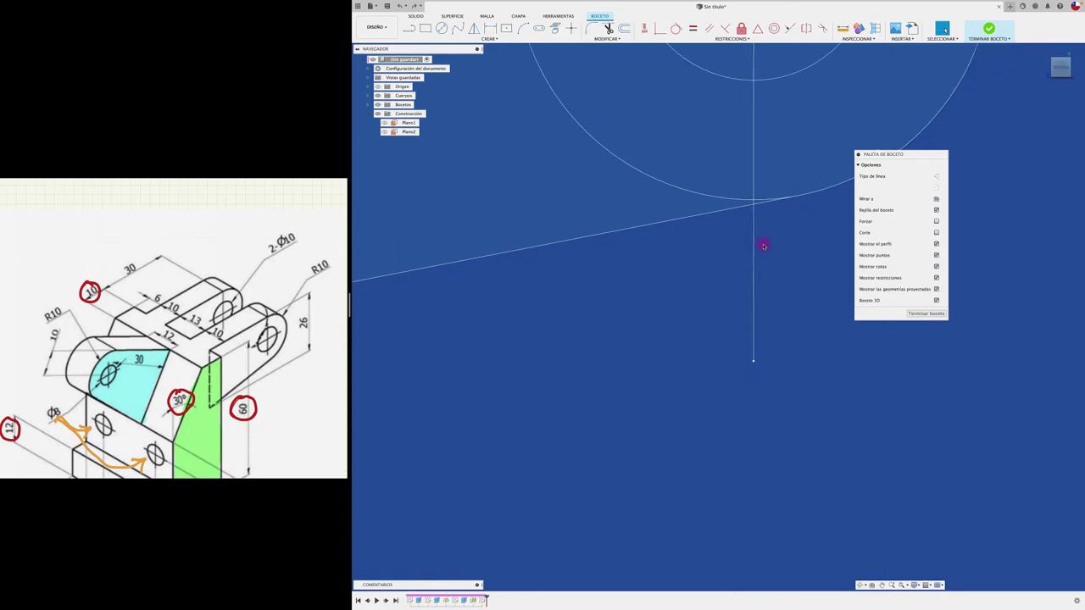
left_click(987, 33)
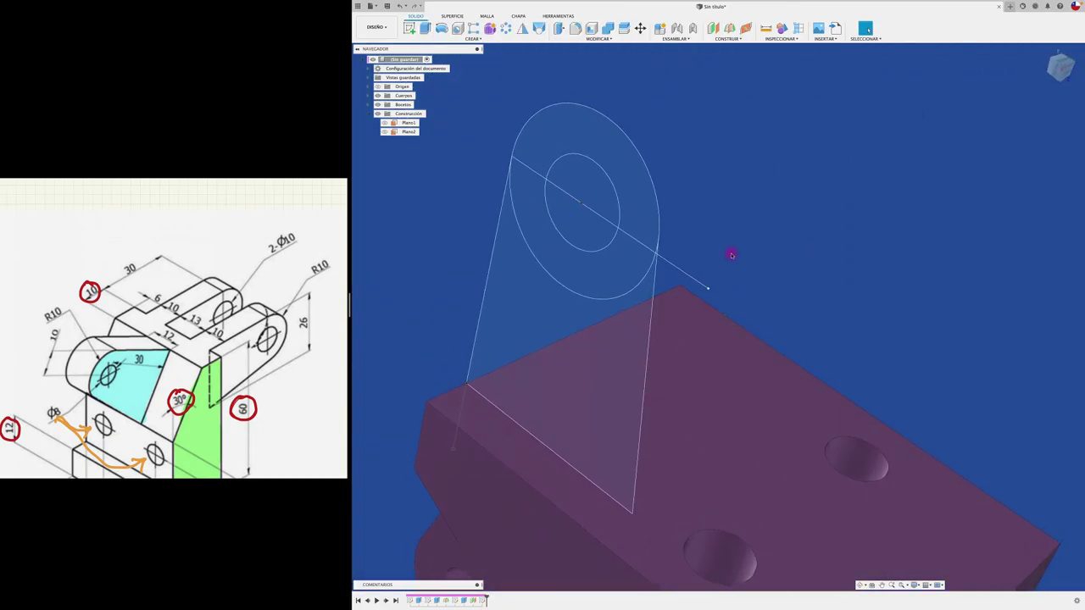
Step: Extrude the ring-shaped lug profile -6 mm, joined to the bracket body
key("e")
left_click(636, 294)
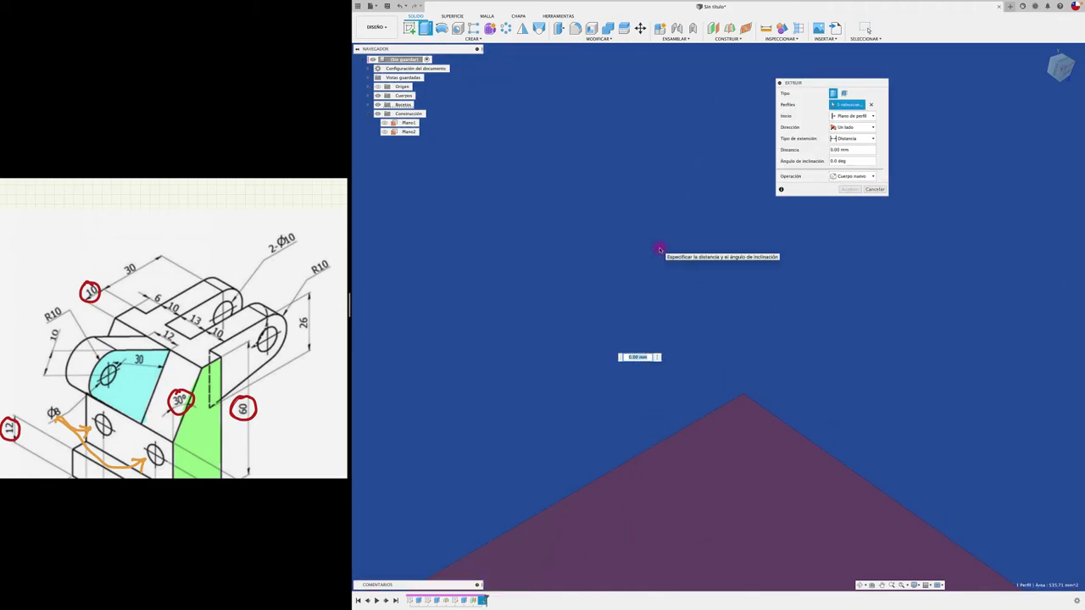
mouse_move(659, 250)
middle_mouse_down("shift")
mouse_move(583, 297)
mouse_move(604, 318)
mouse_move(618, 276)
mouse_move(666, 296)
mouse_move(637, 244)
middle_mouse_up("shift")
left_click(677, 296)
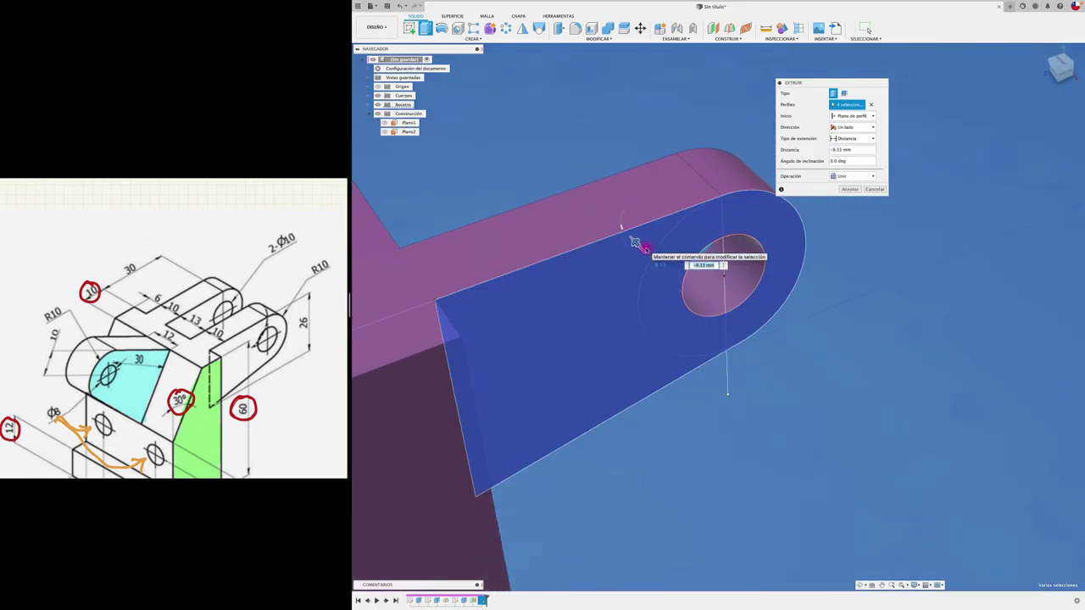
left_click_drag(635, 242, 648, 257)
type("-6")
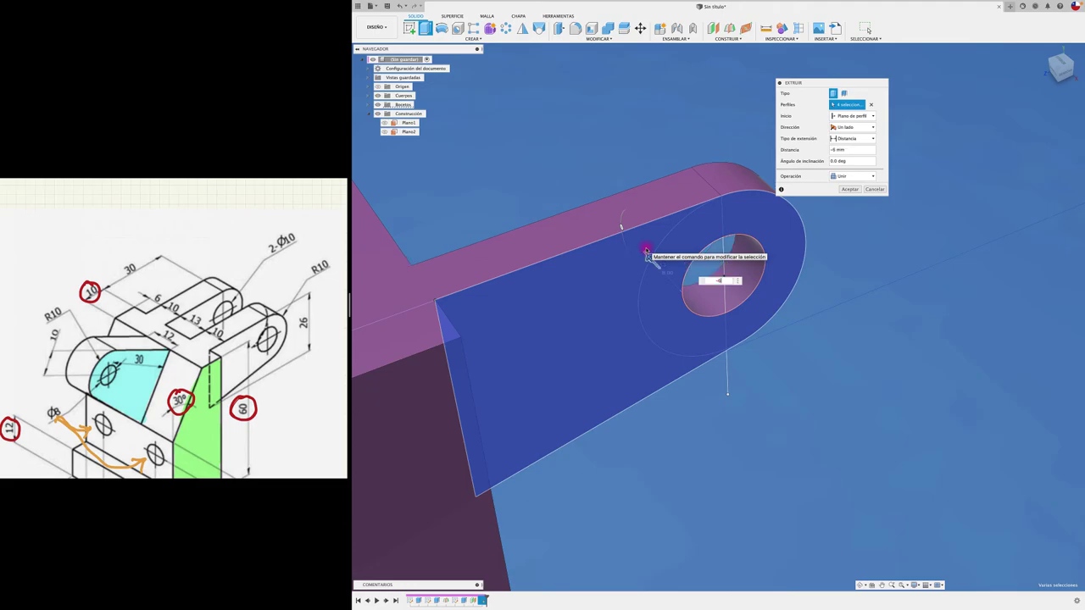
key("Return")
mouse_move(647, 245)
middle_mouse_down("shift")
mouse_move(637, 170)
mouse_move(508, 137)
mouse_move(450, 136)
mouse_move(504, 141)
mouse_move(586, 121)
mouse_move(527, 43)
middle_mouse_up("shift")
Step: Show Plano2 and mirror the selected lug faces across Plano1, producing Simetría1
left_click(386, 133)
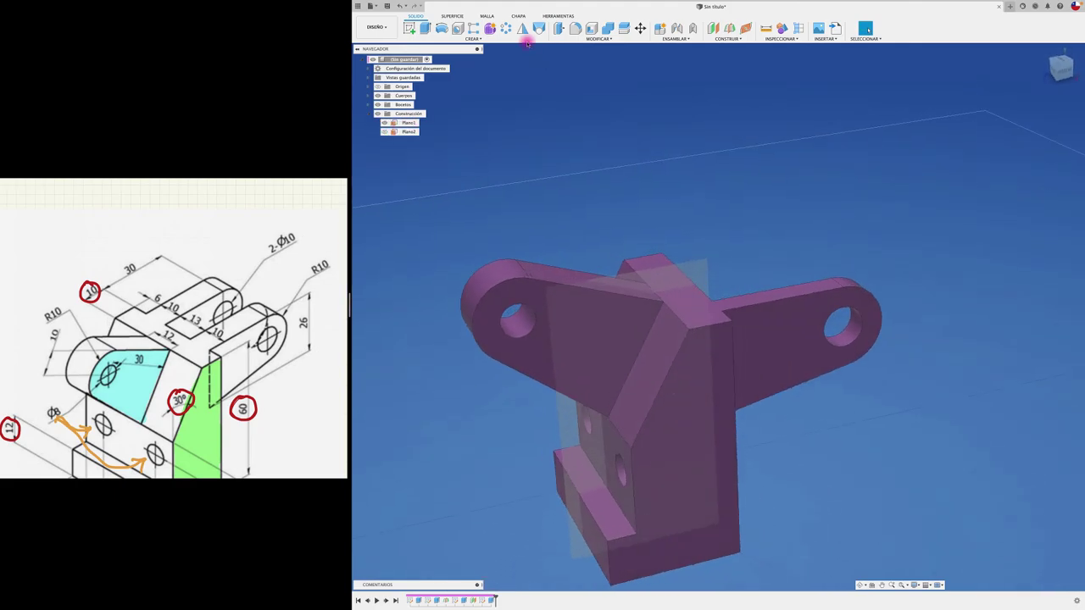
left_click(522, 30)
mouse_move(637, 90)
middle_mouse_down("shift")
mouse_move(625, 273)
mouse_move(696, 352)
mouse_move(678, 339)
mouse_move(520, 346)
middle_mouse_up("shift")
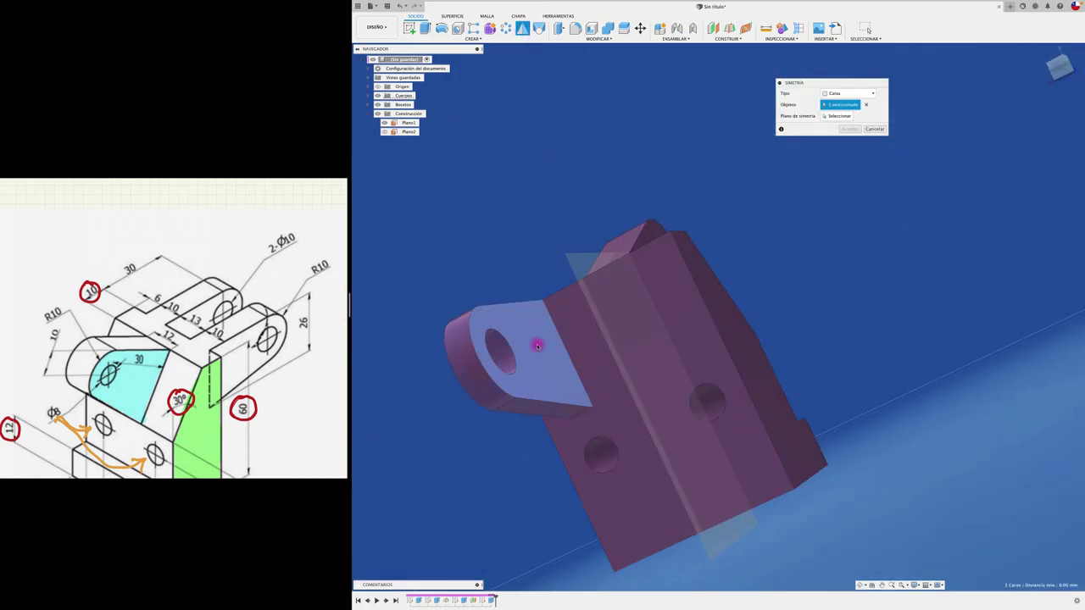
left_click(509, 354)
left_click(465, 347)
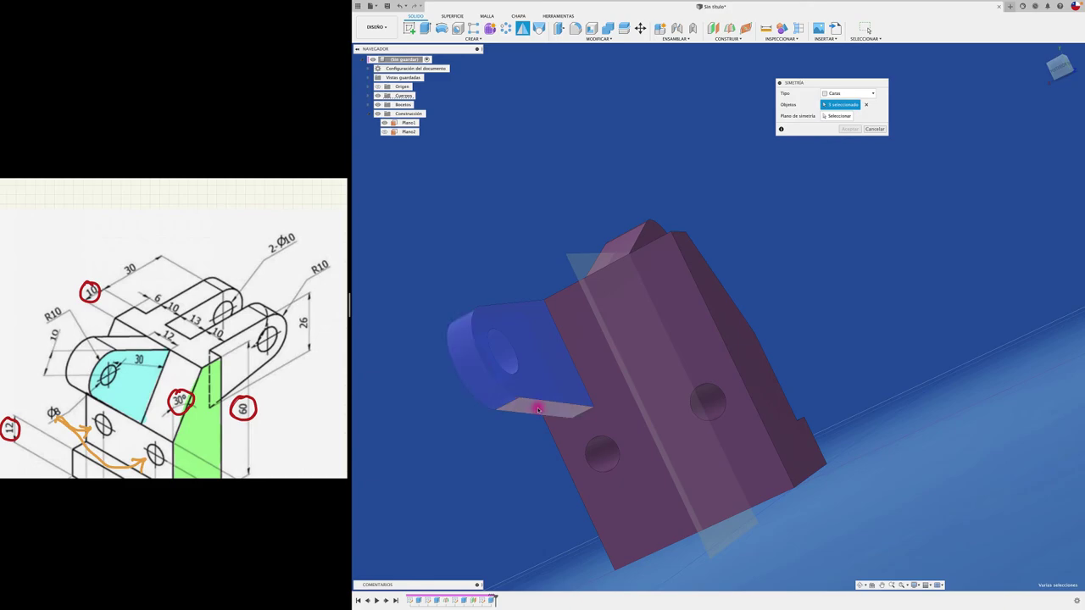
middle_click_drag(471, 327, 593, 347, "shift")
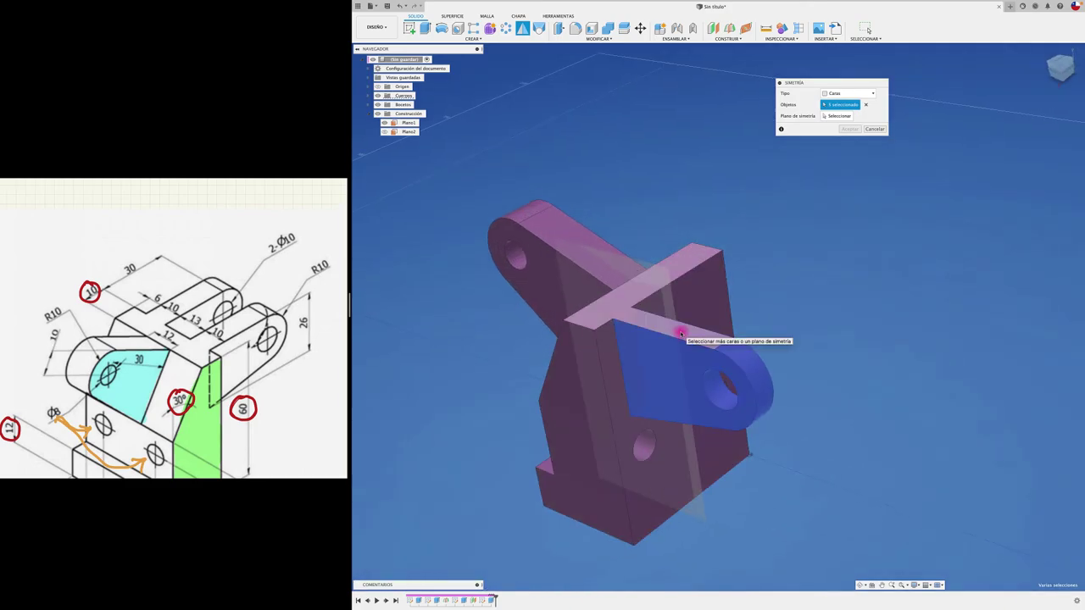
left_click(661, 292)
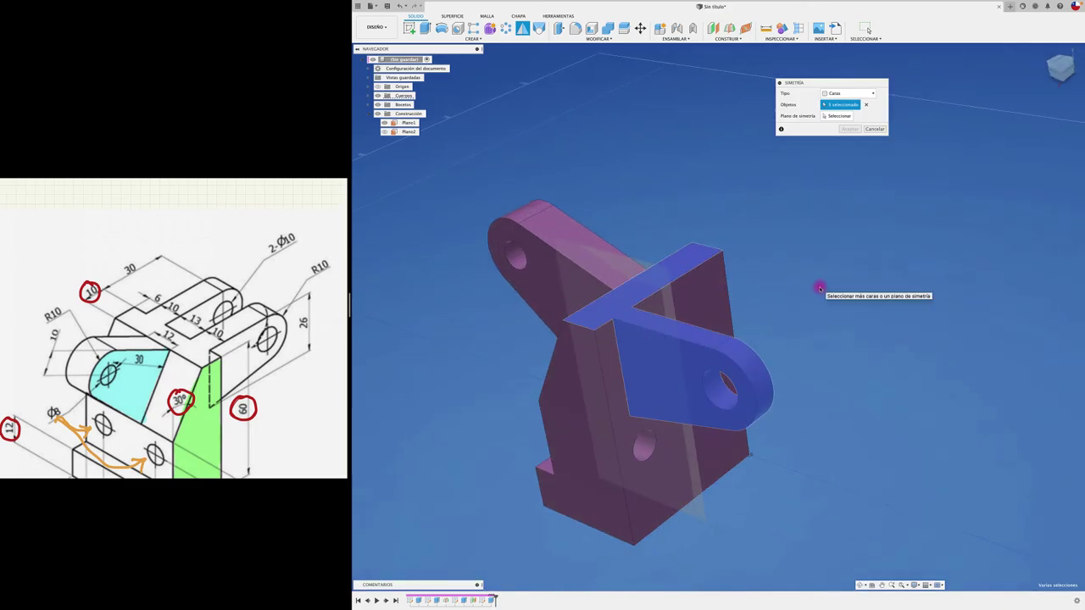
left_click(837, 115)
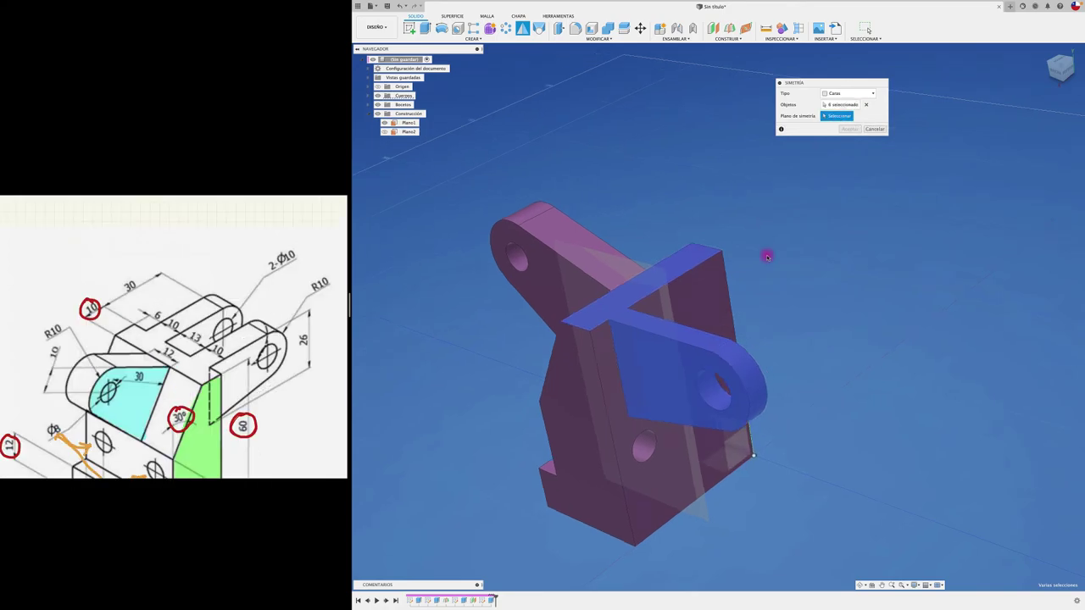
mouse_move(768, 252)
middle_mouse_down("shift")
mouse_move(755, 256)
mouse_move(767, 252)
middle_mouse_up("shift")
left_click(670, 280)
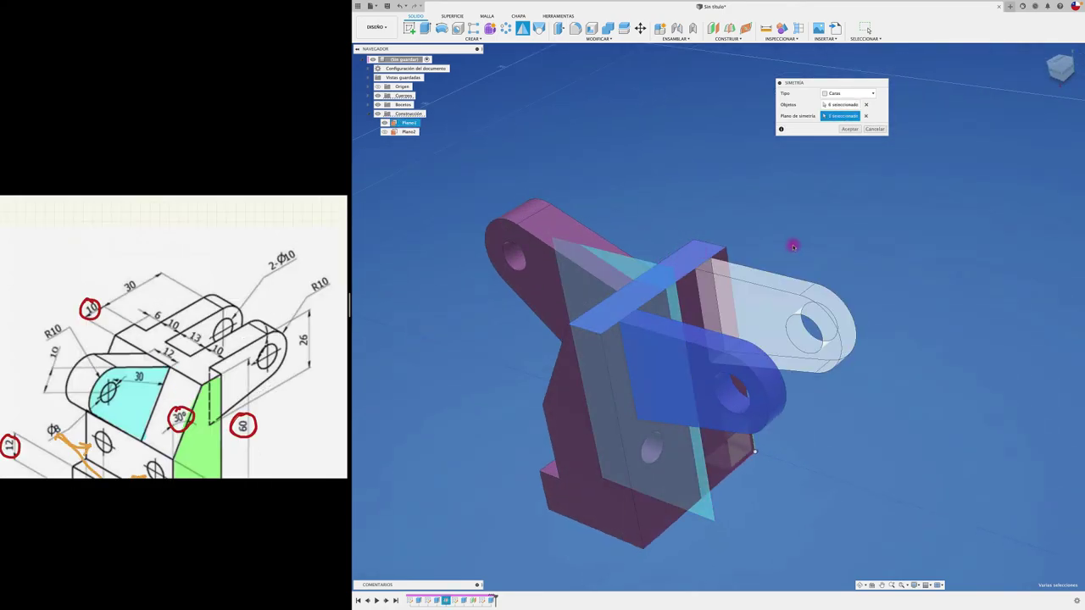
left_click(847, 129)
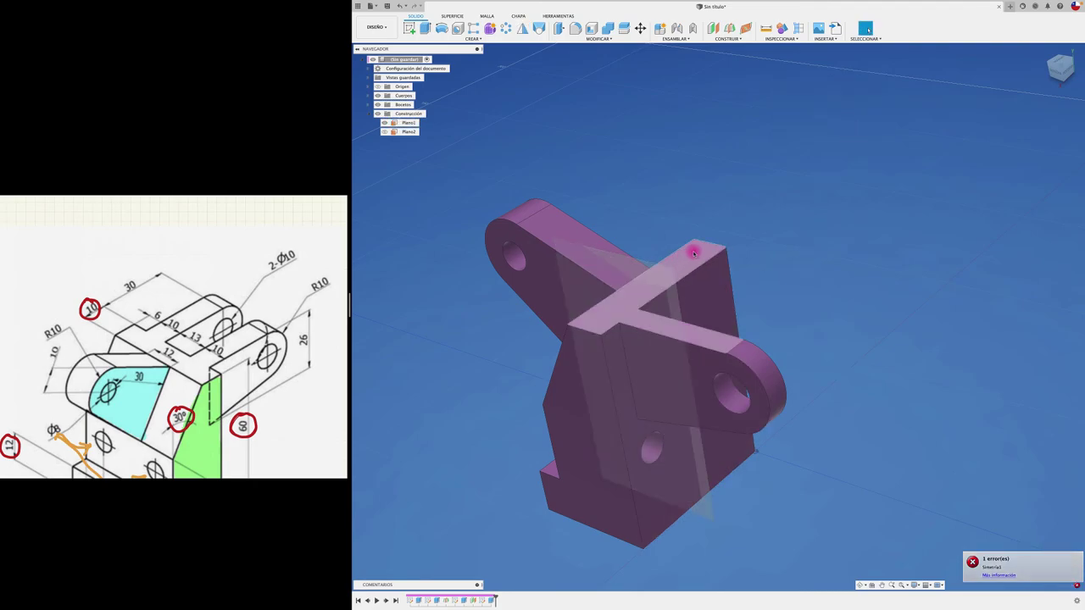
left_click(521, 29)
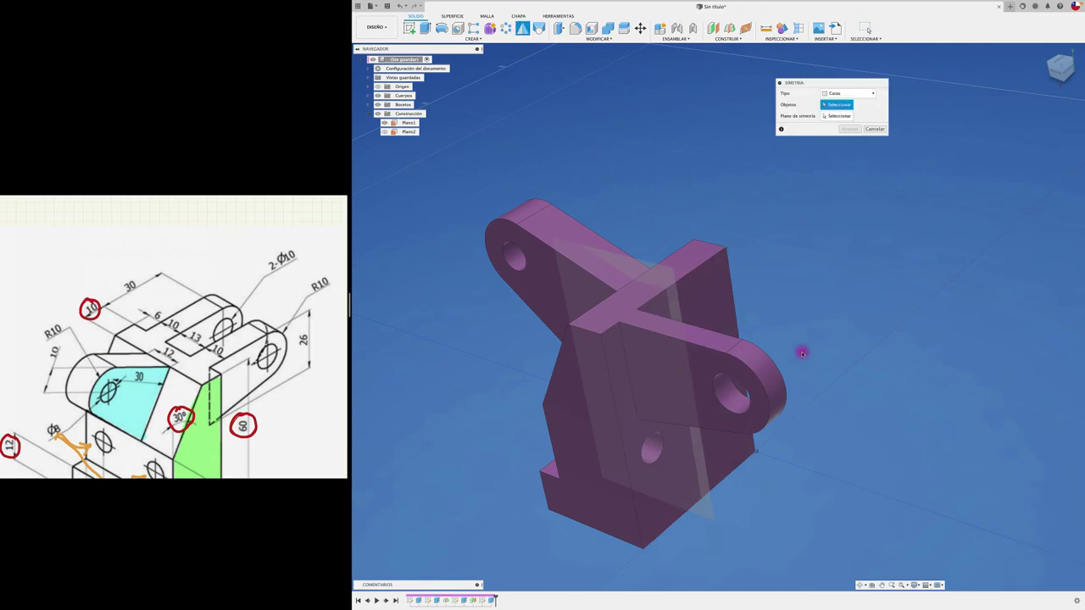
left_click(713, 366)
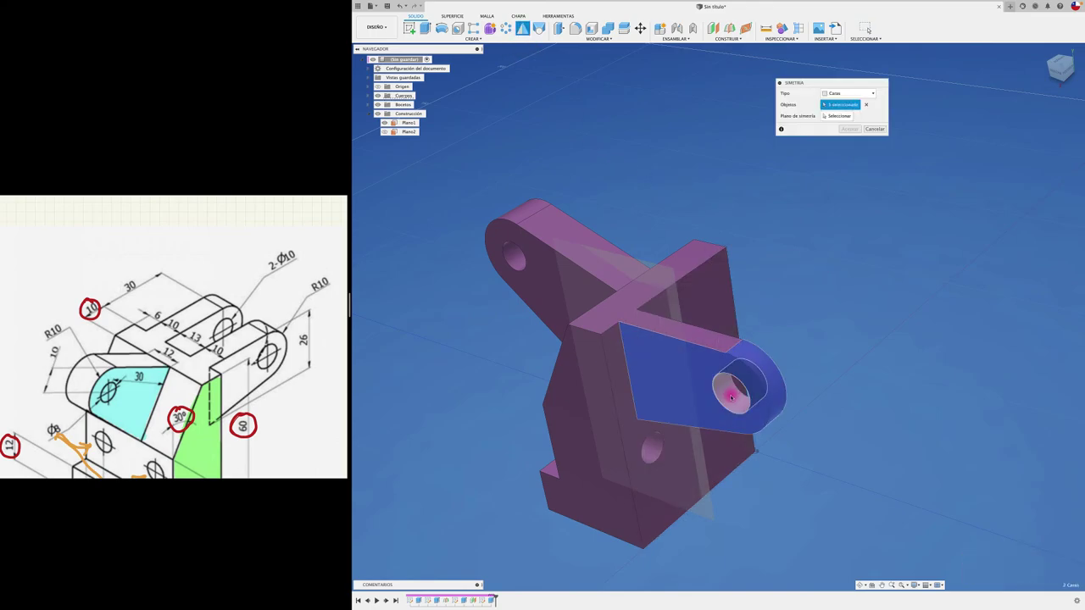
mouse_move(724, 381)
middle_mouse_down("shift")
mouse_move(556, 387)
mouse_move(564, 455)
mouse_move(649, 333)
mouse_move(724, 261)
mouse_move(665, 398)
middle_mouse_up("shift")
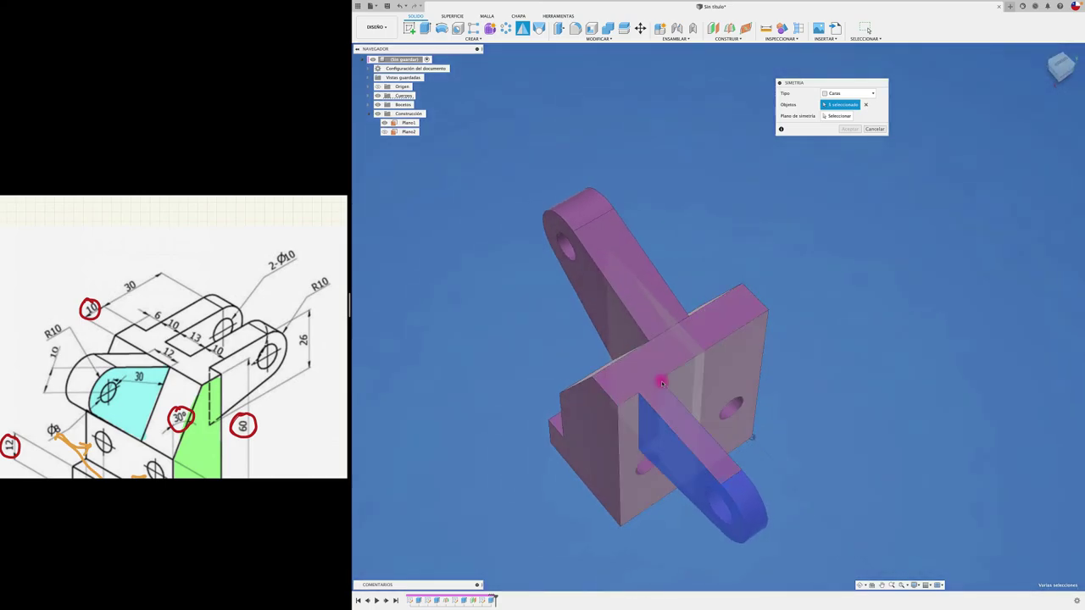
left_click(843, 115)
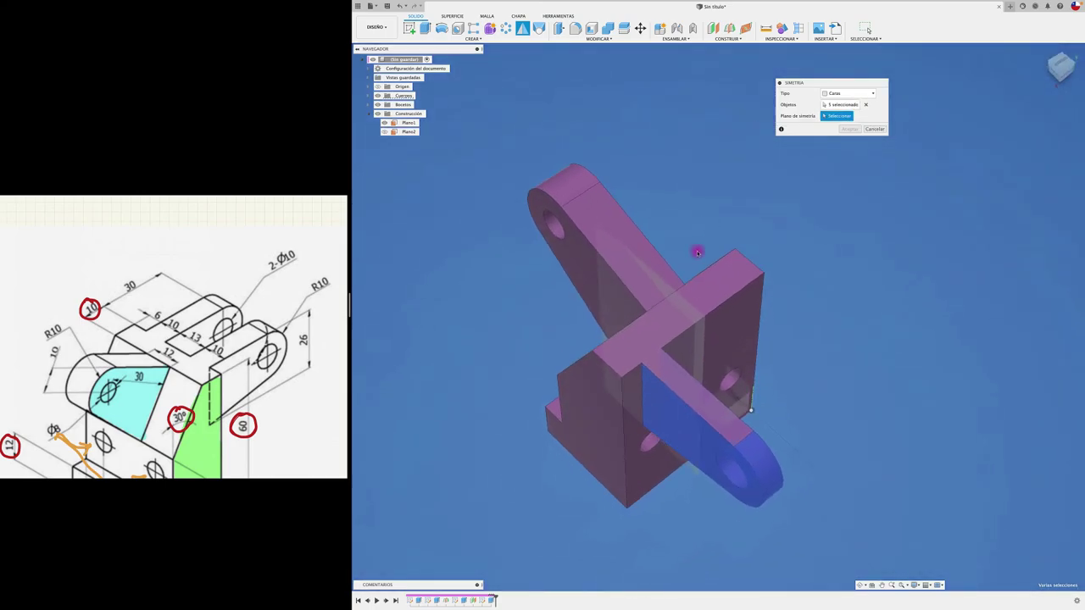
left_click(669, 288)
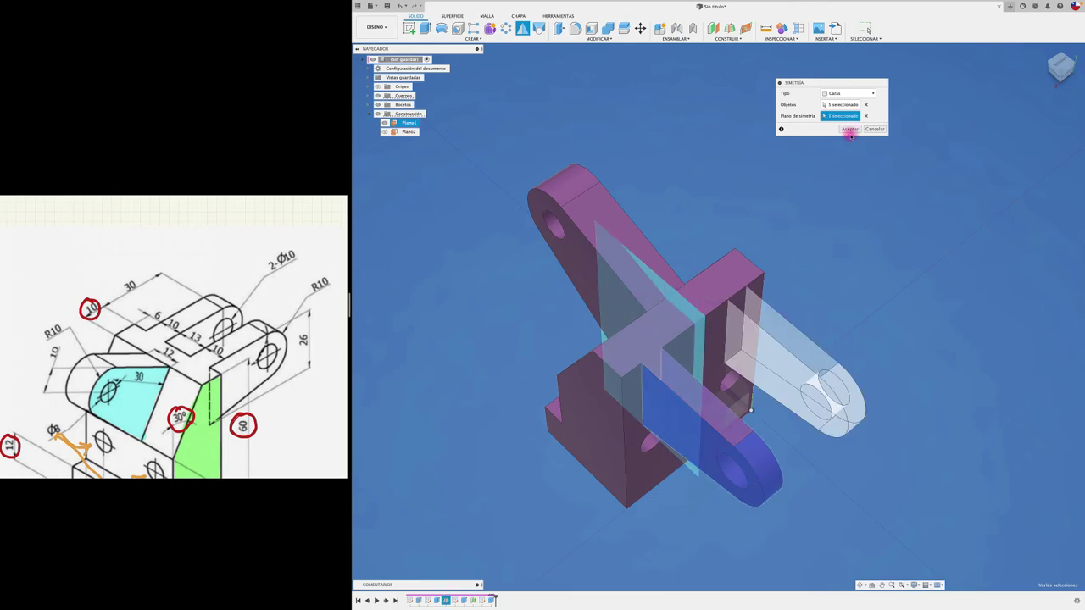
left_click(850, 129)
scroll(853, 129, "up", 5, "shift")
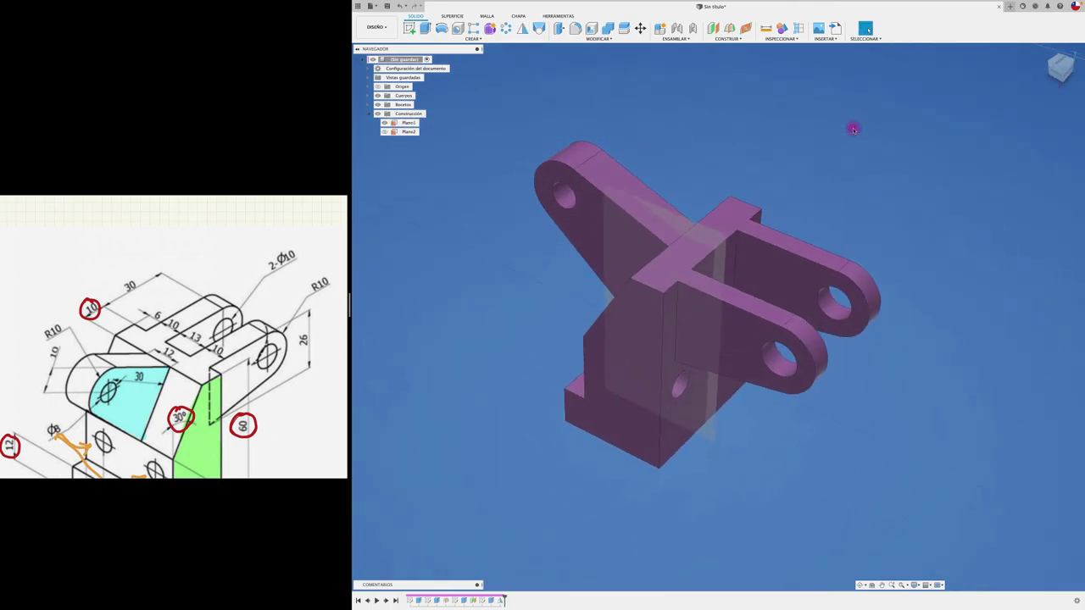
scroll(853, 129, "down", 2, "shift")
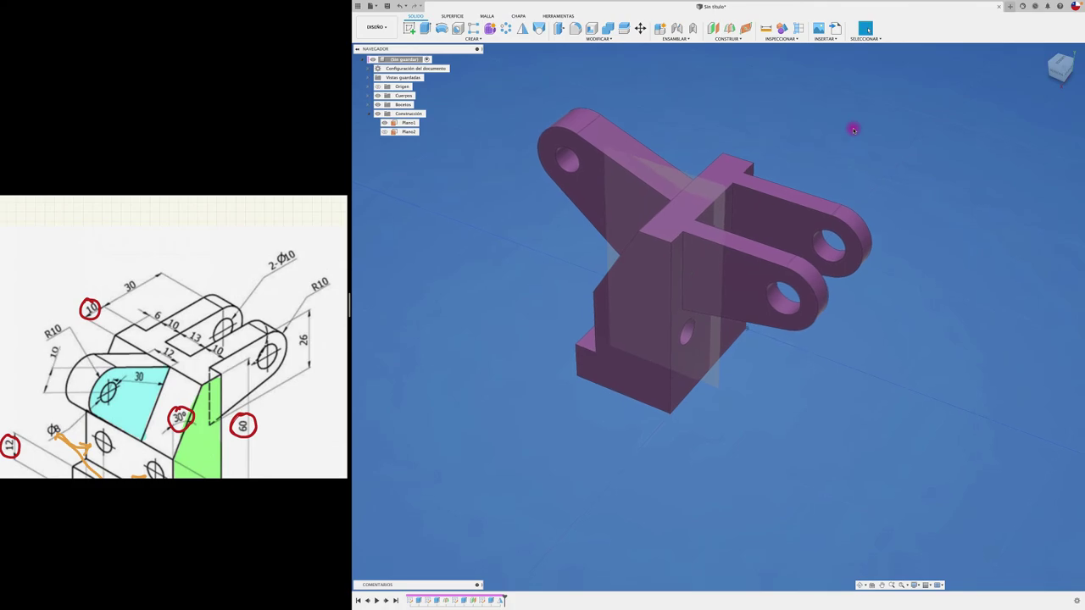
scroll(853, 129, "down", 2, "shift")
scroll(853, 128, "down", 2, "shift")
scroll(853, 128, "down", 2, "shift")
scroll(853, 129, "down", 2, "shift")
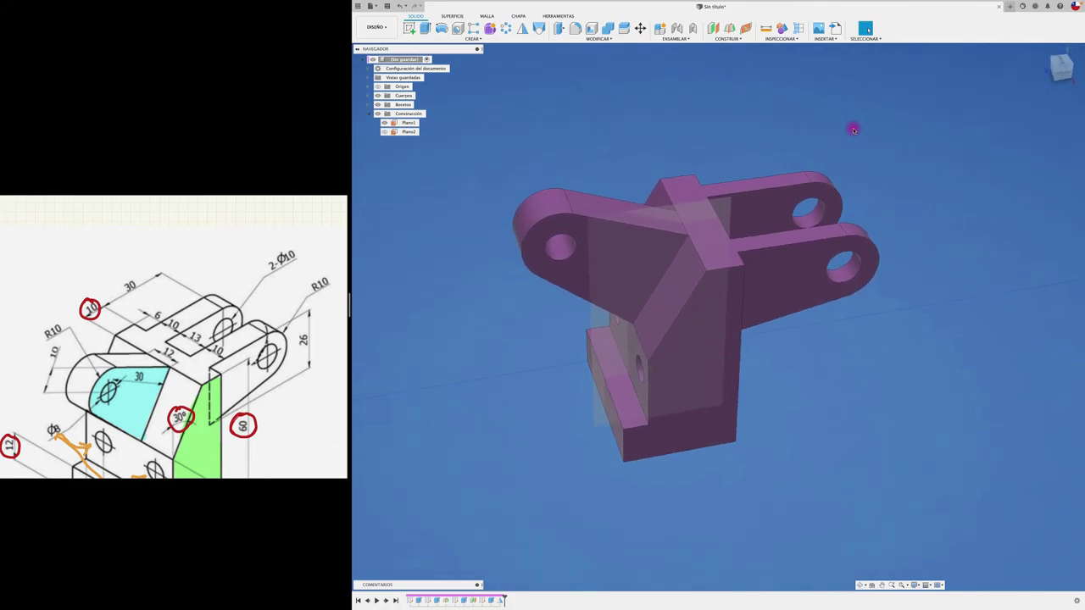
scroll(853, 129, "down", 2, "shift")
scroll(853, 129, "down", 2, "shift")
scroll(853, 129, "down", 2, "shift")
scroll(853, 129, "down", 2, "shift")
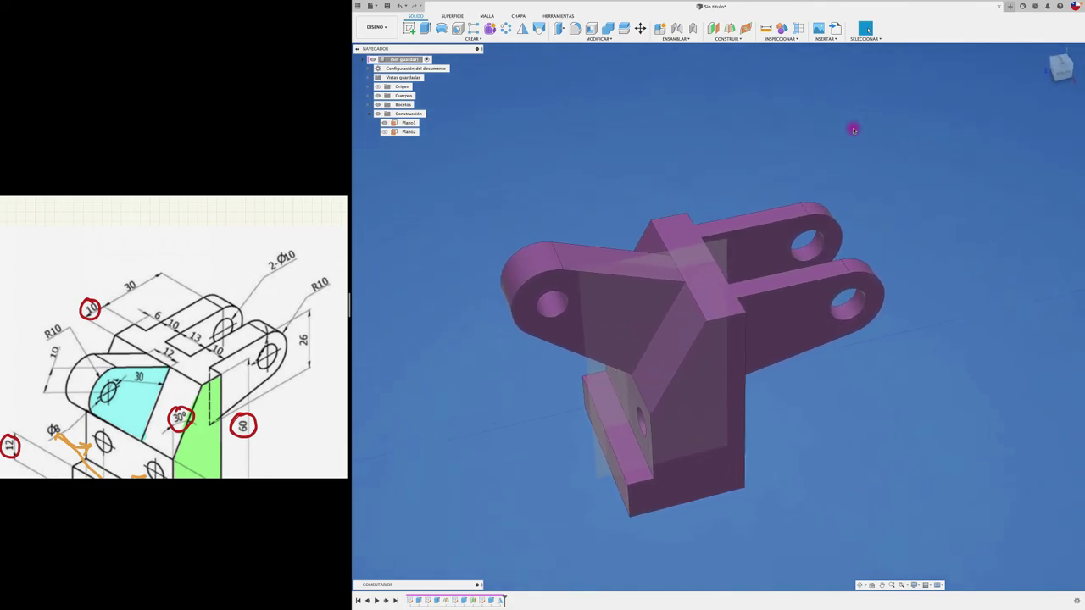
scroll(854, 129, "down", 2, "shift")
scroll(853, 129, "down", 2, "shift")
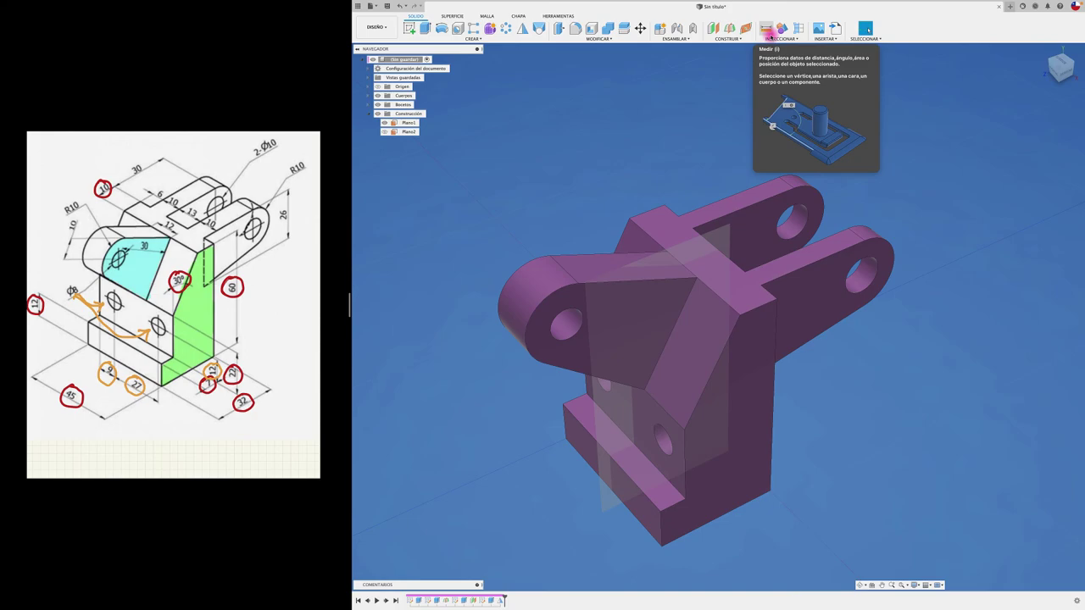
left_click(767, 31)
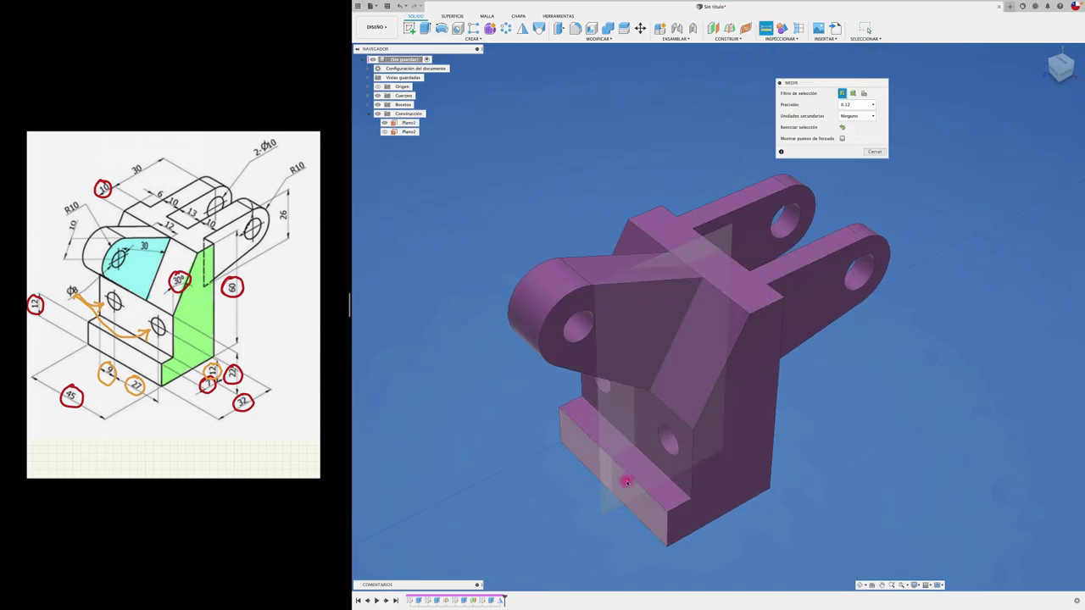
left_click(637, 518)
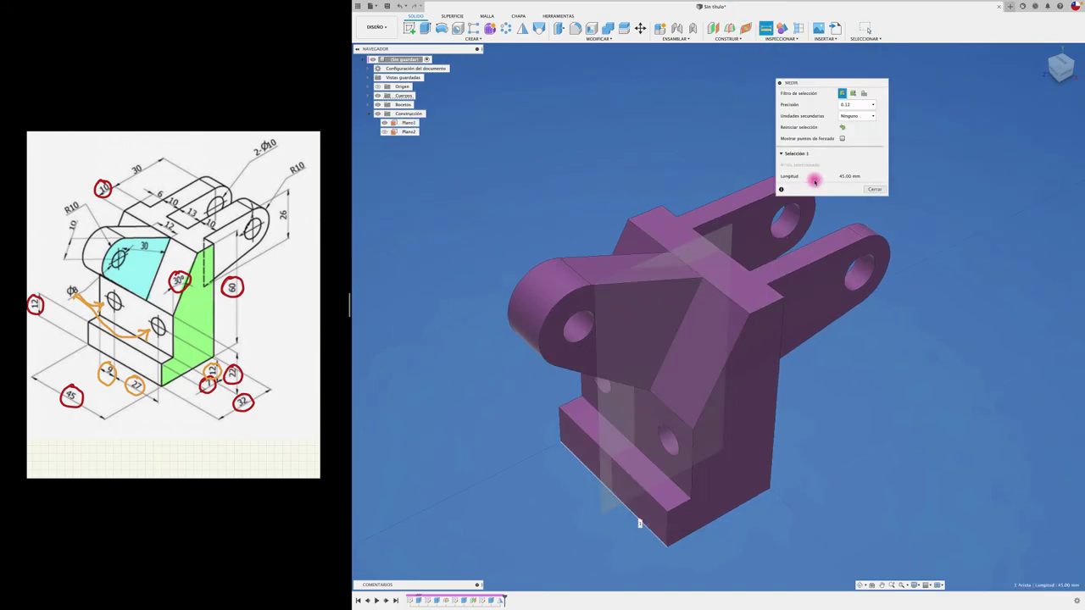
left_click(864, 191)
mouse_move(669, 254)
middle_mouse_down("shift")
mouse_move(742, 317)
mouse_move(685, 221)
middle_mouse_up("shift")
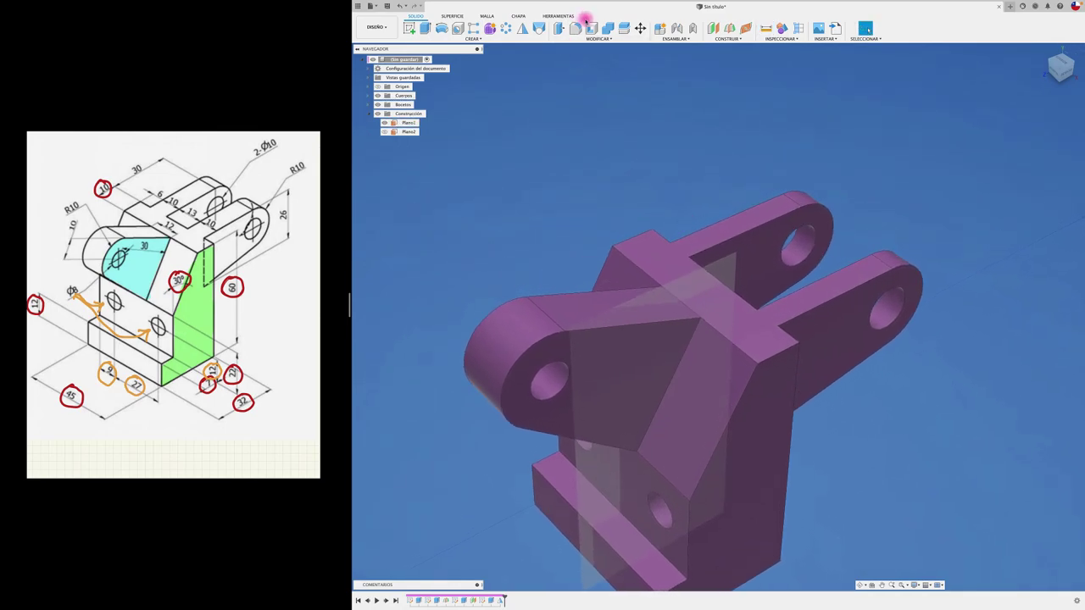
left_click(652, 231)
left_click(671, 238)
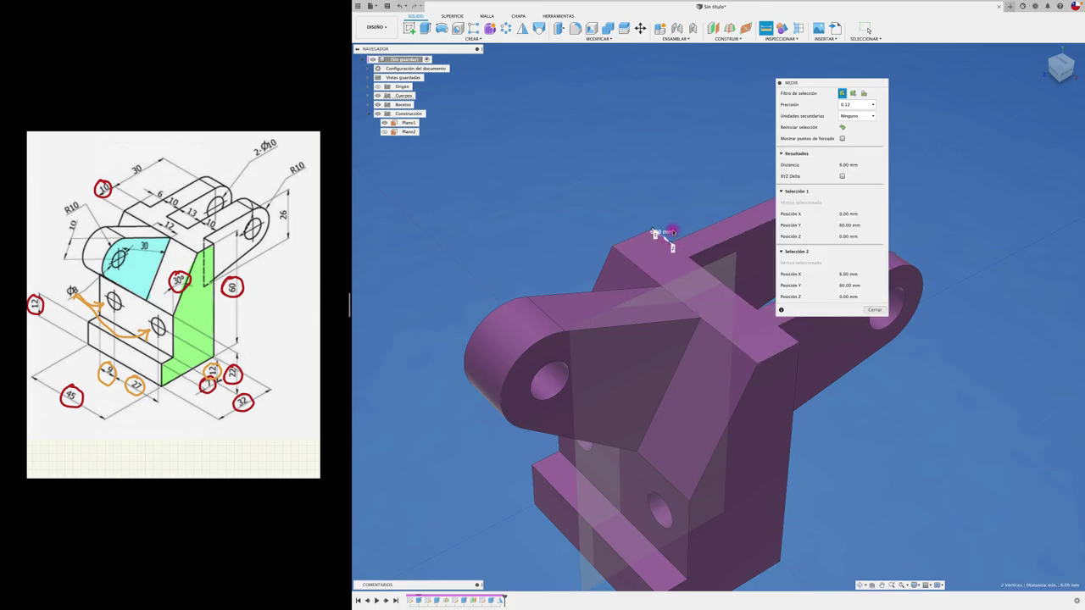
mouse_move(726, 169)
middle_mouse_down("shift")
mouse_move(859, 311)
mouse_move(717, 211)
mouse_move(580, 262)
middle_mouse_up("shift")
left_click(873, 310)
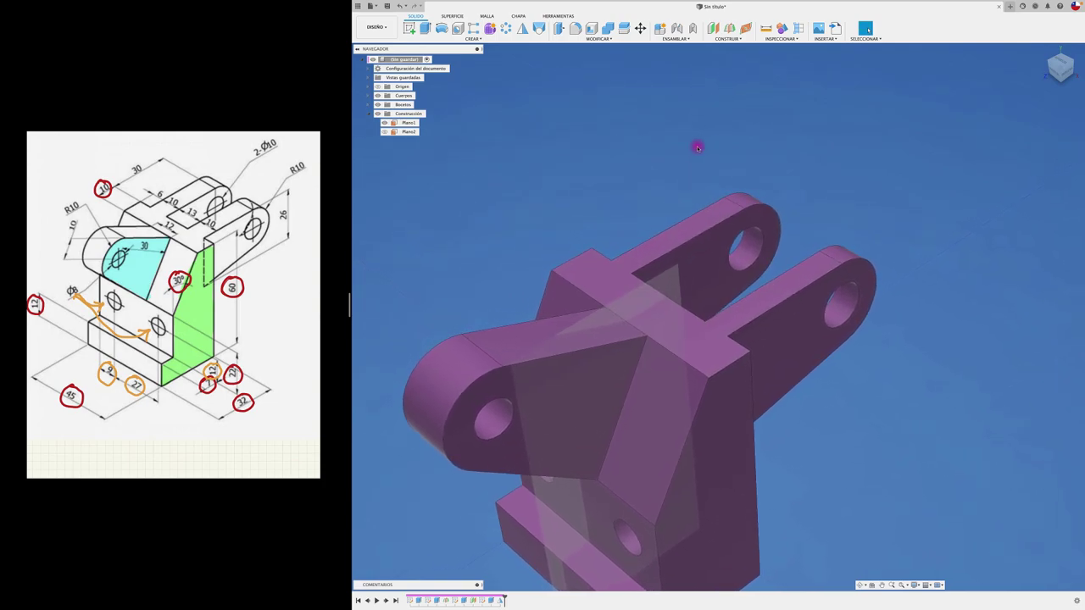
middle_click_drag(697, 147, 695, 159, "shift")
left_click(765, 28)
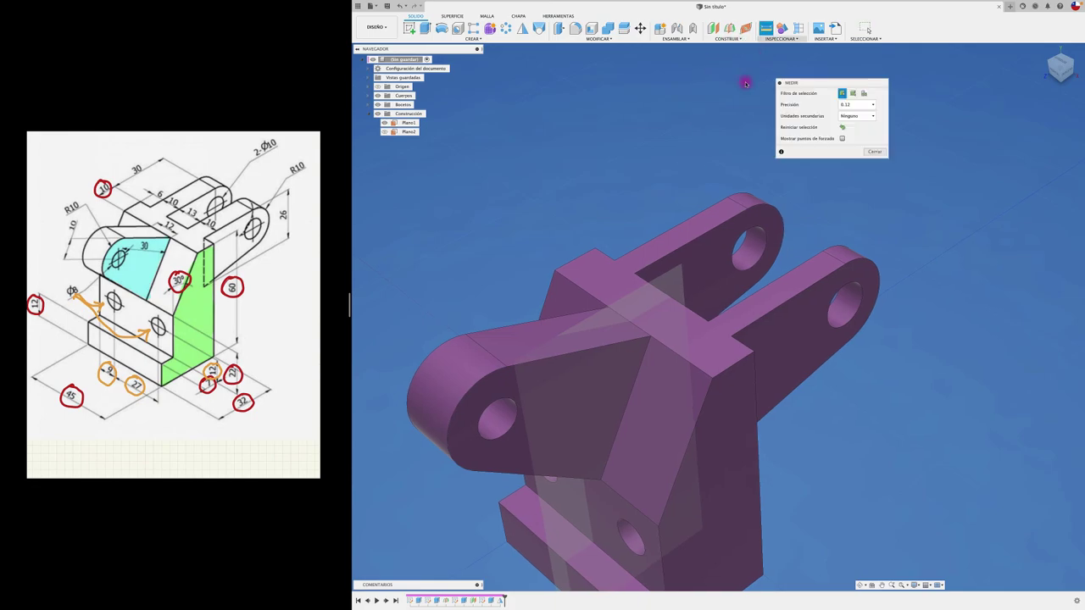
left_click(683, 239)
left_click(692, 246)
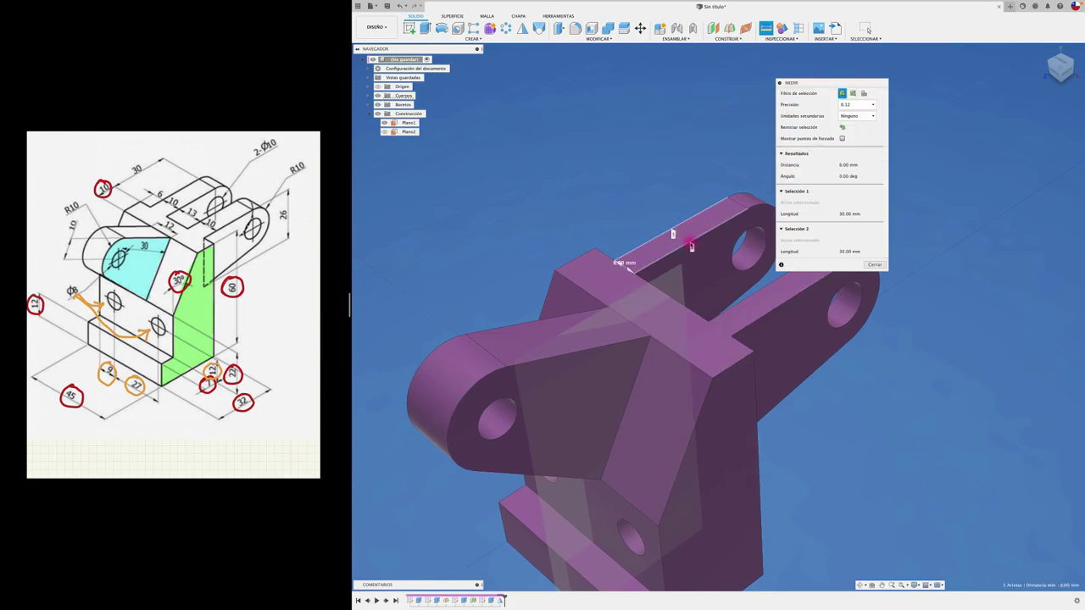
left_click(874, 264)
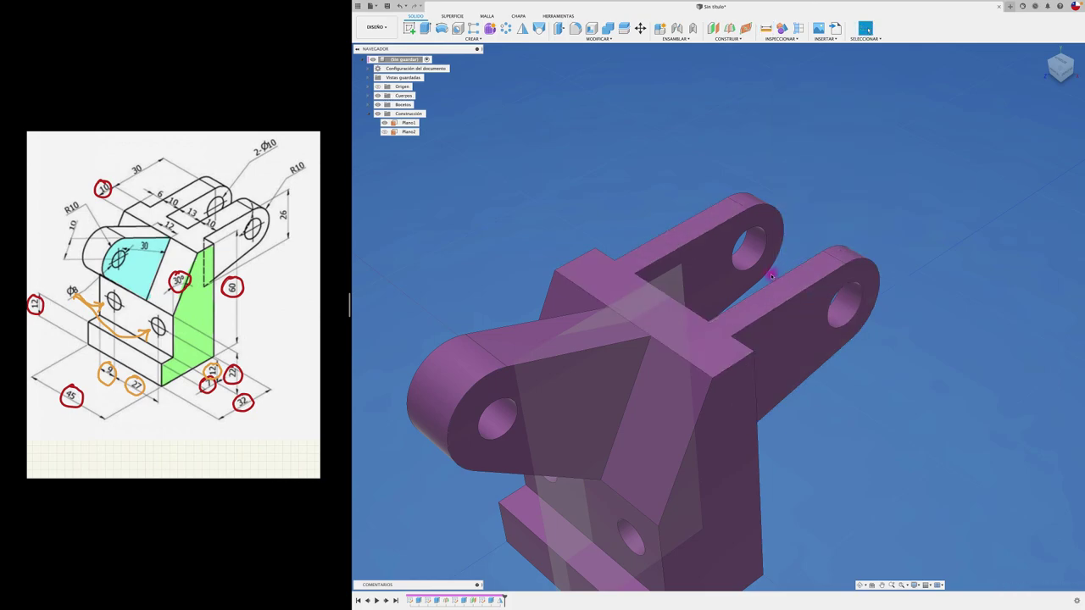
mouse_move(703, 322)
middle_mouse_down("shift")
mouse_move(660, 341)
mouse_move(496, 564)
middle_mouse_up("shift")
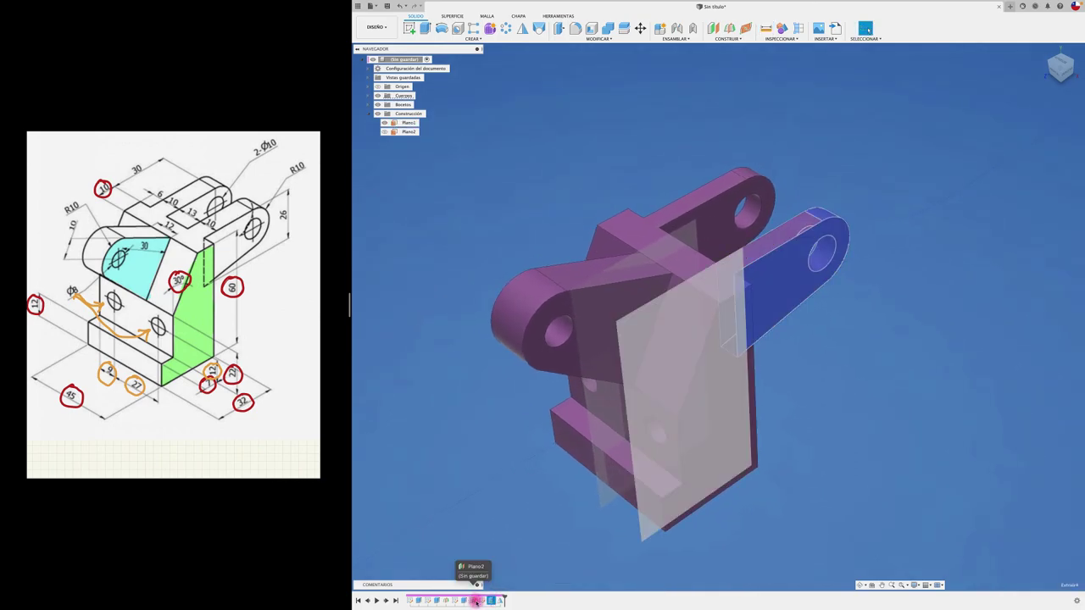
Step: Edit the holed lug's extrusion from -6 mm to -10 mm so it matches its twin
right_click(491, 600)
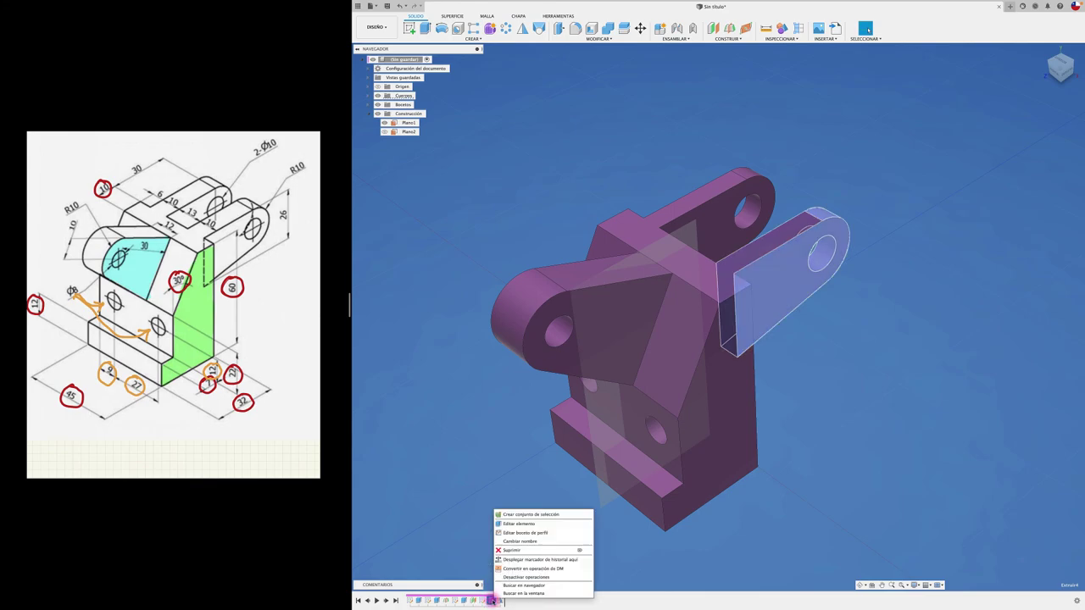
left_click(519, 523)
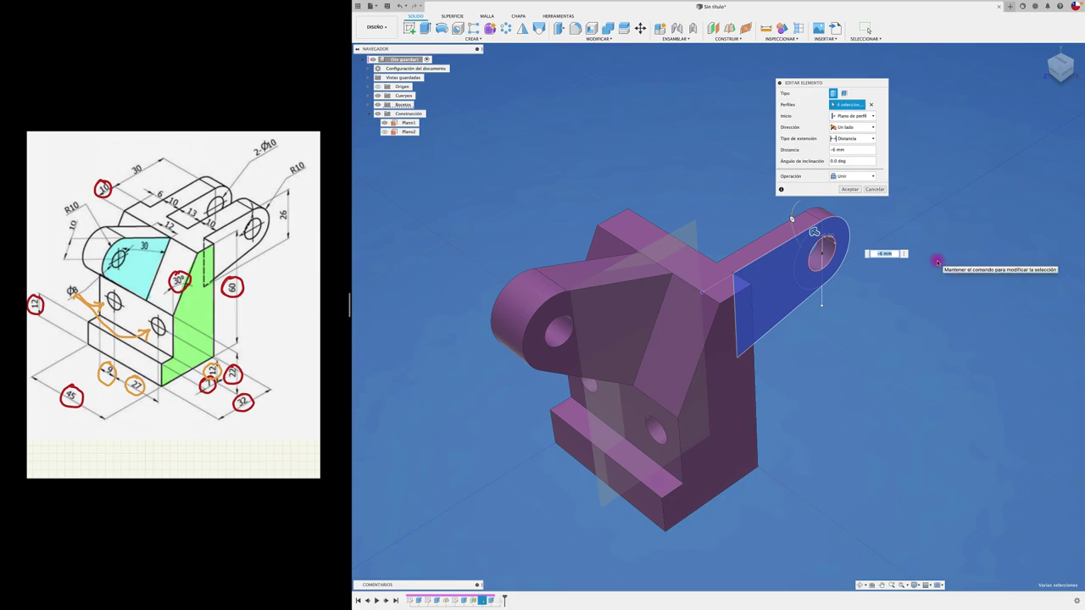
left_click(850, 189)
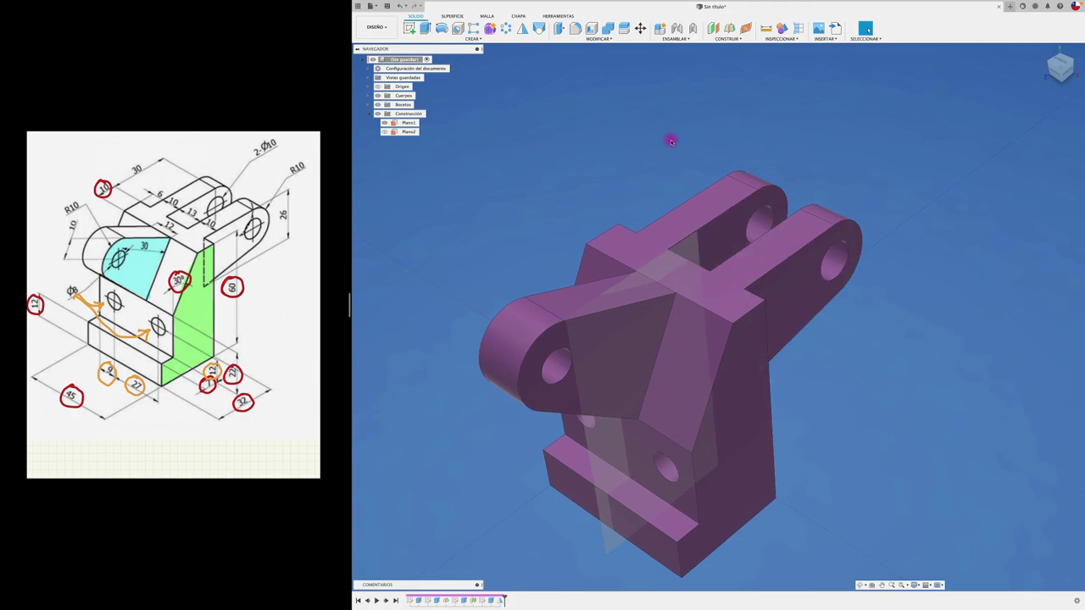
scroll(670, 141, "up", 2)
scroll(670, 139, "up", 2)
left_click(765, 27)
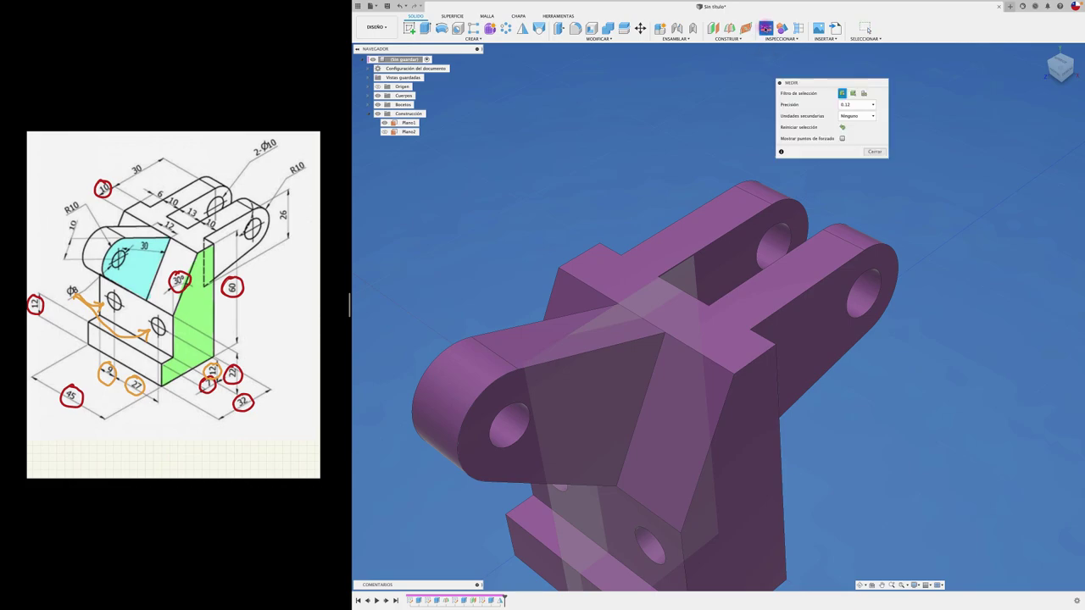
left_click(680, 227)
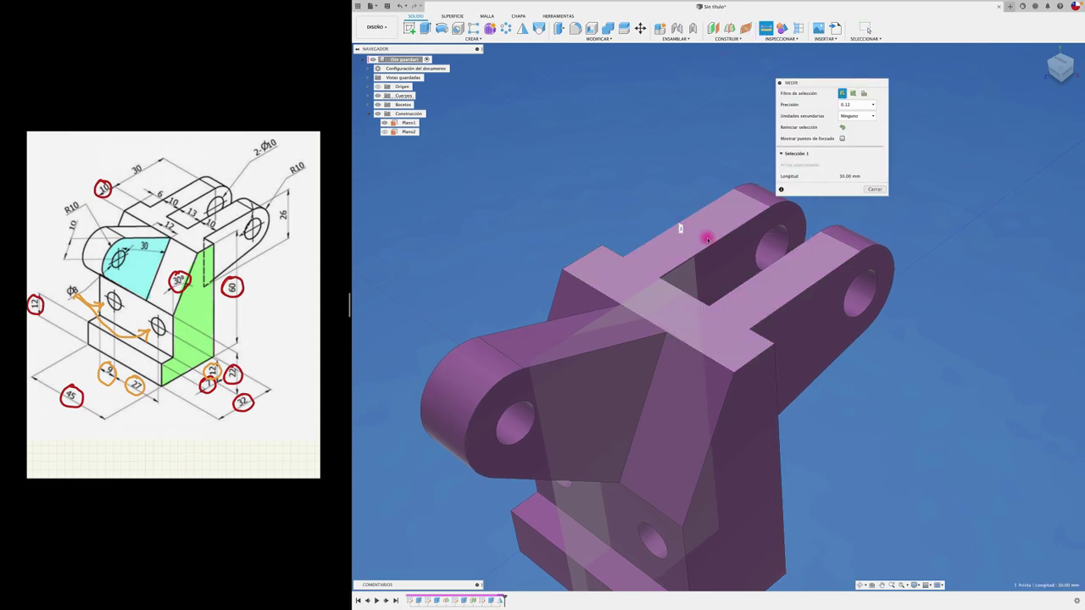
left_click(637, 253)
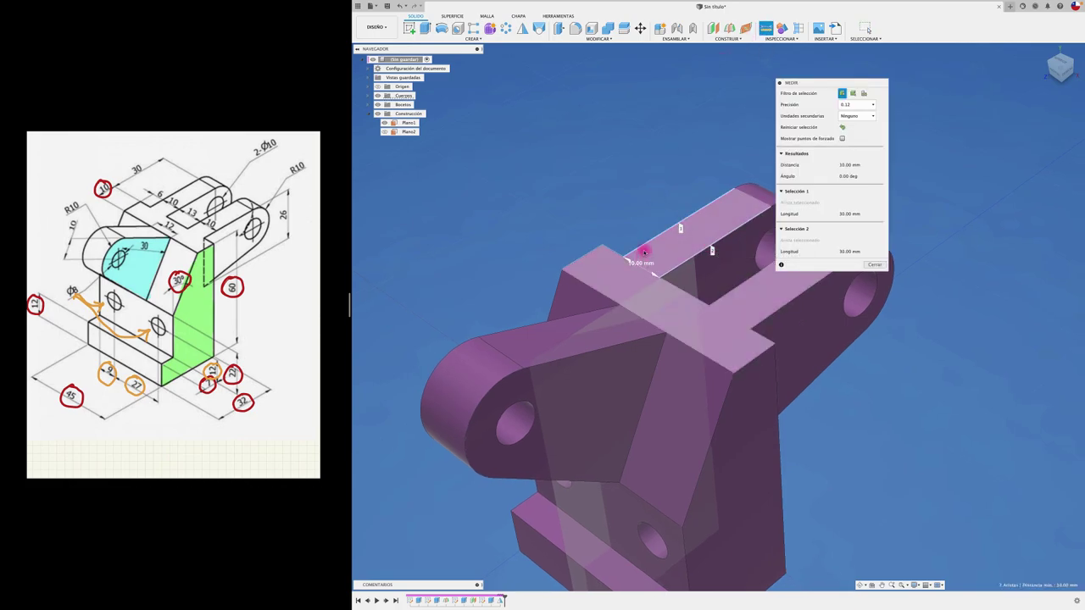
left_click(873, 265)
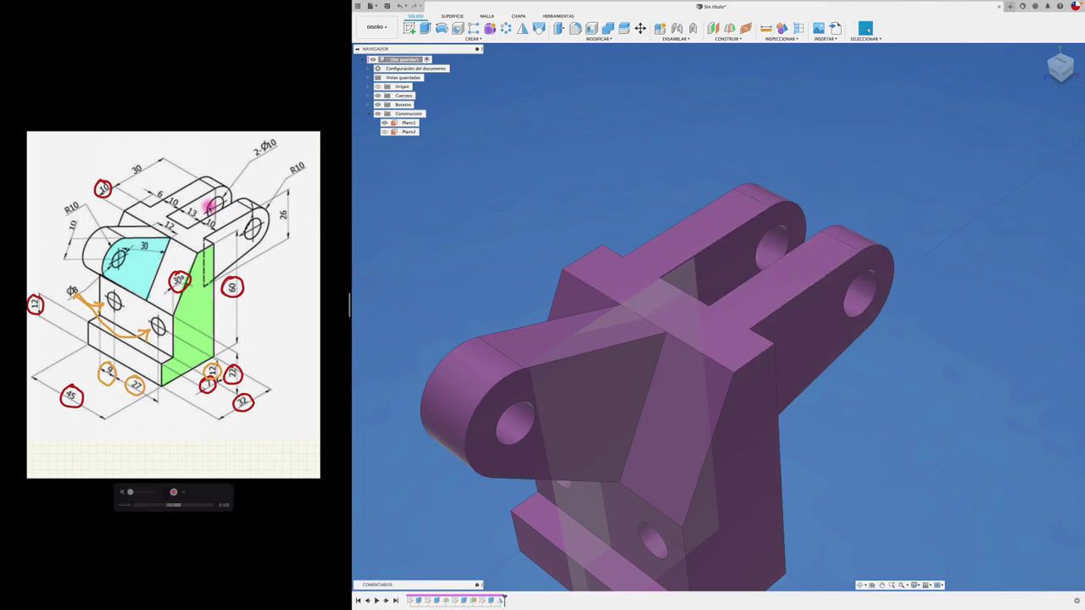
scroll(209, 206, "up", 3)
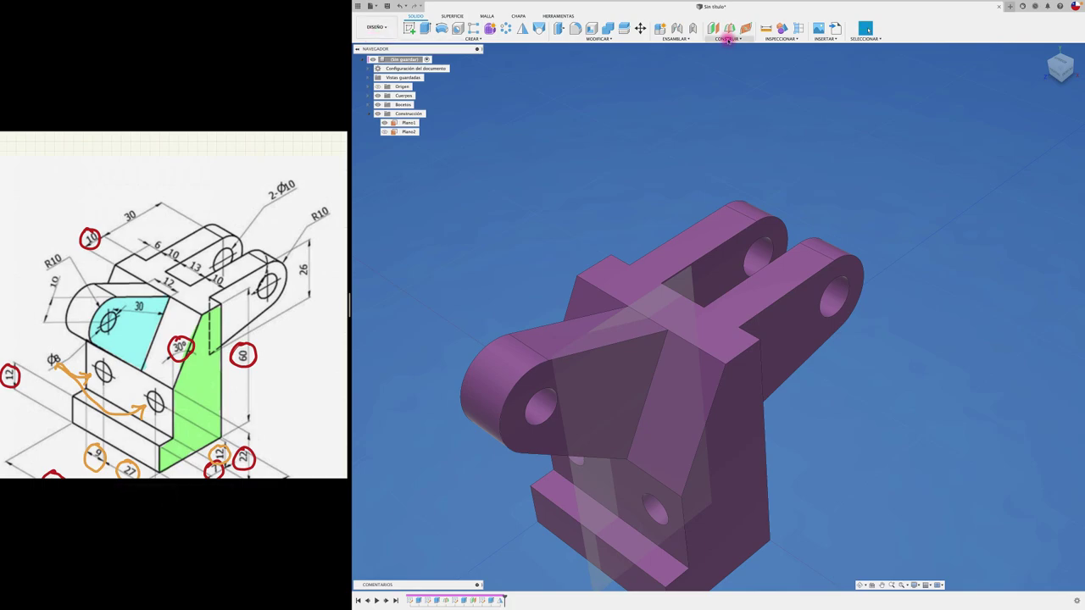
left_click(765, 28)
left_click(742, 275)
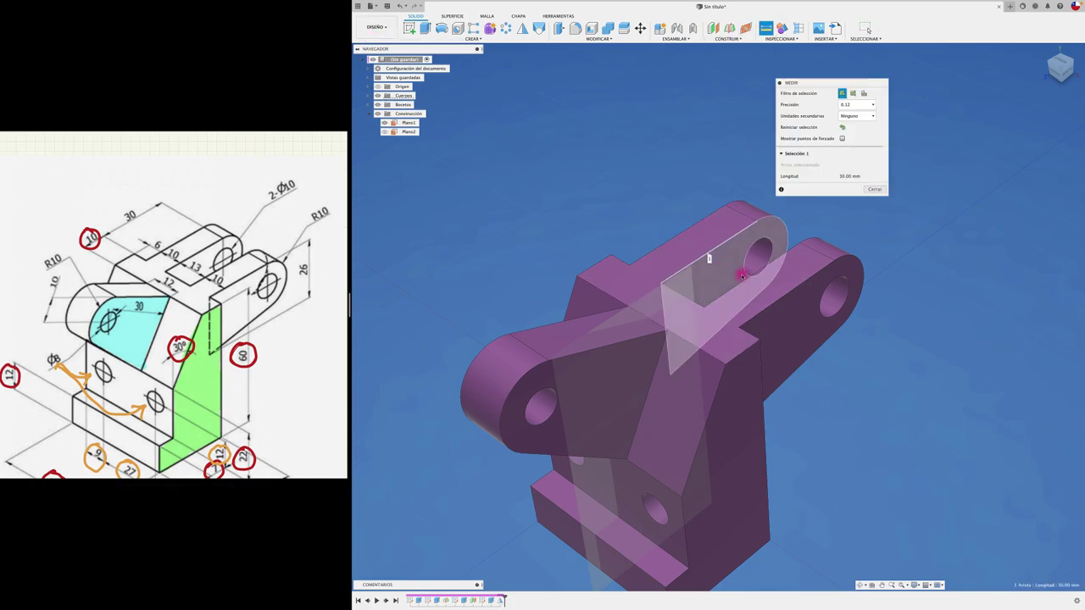
left_click(745, 285)
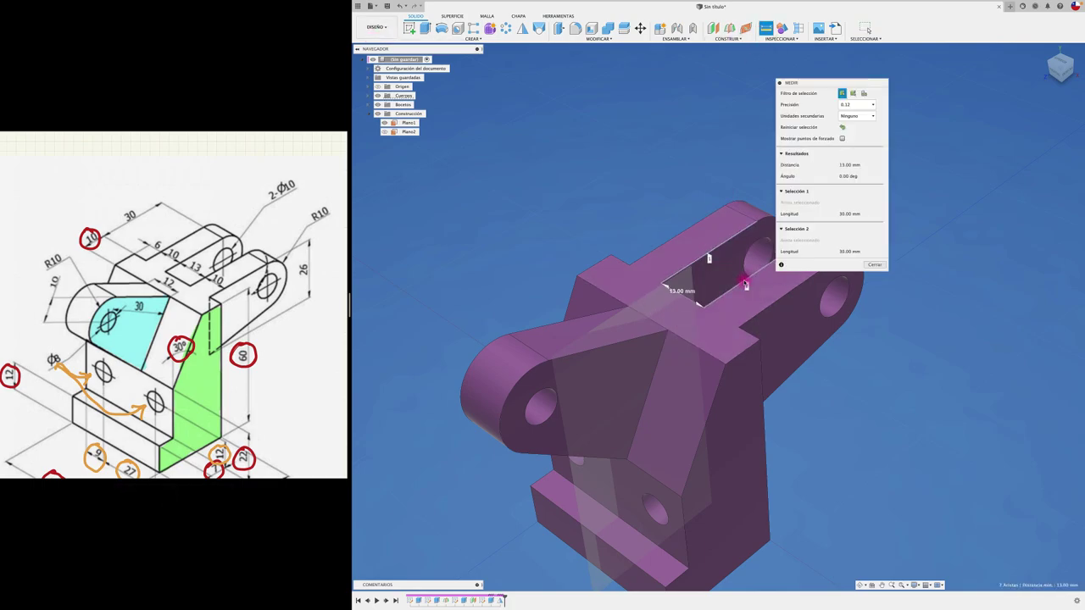
left_click(876, 266)
scroll(876, 268, "down", 3)
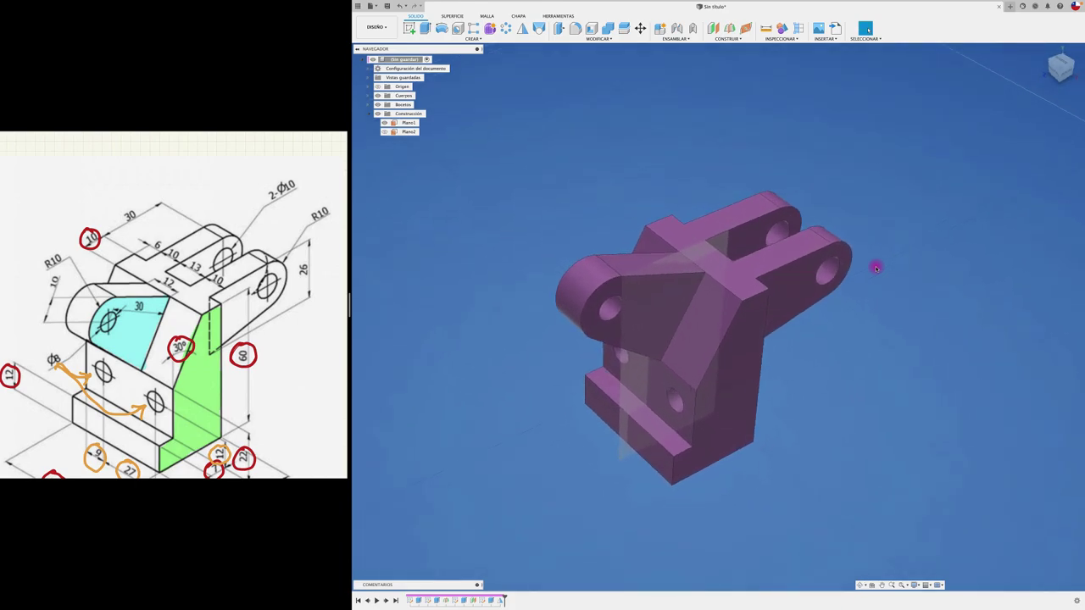
scroll(877, 268, "up", 3)
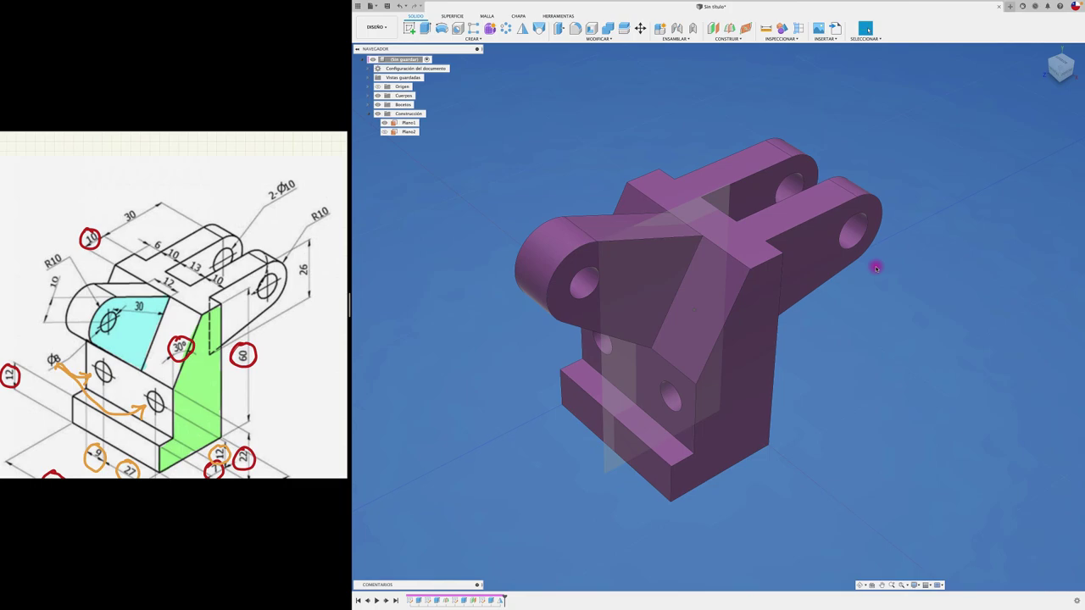
scroll(876, 268, "up", 1)
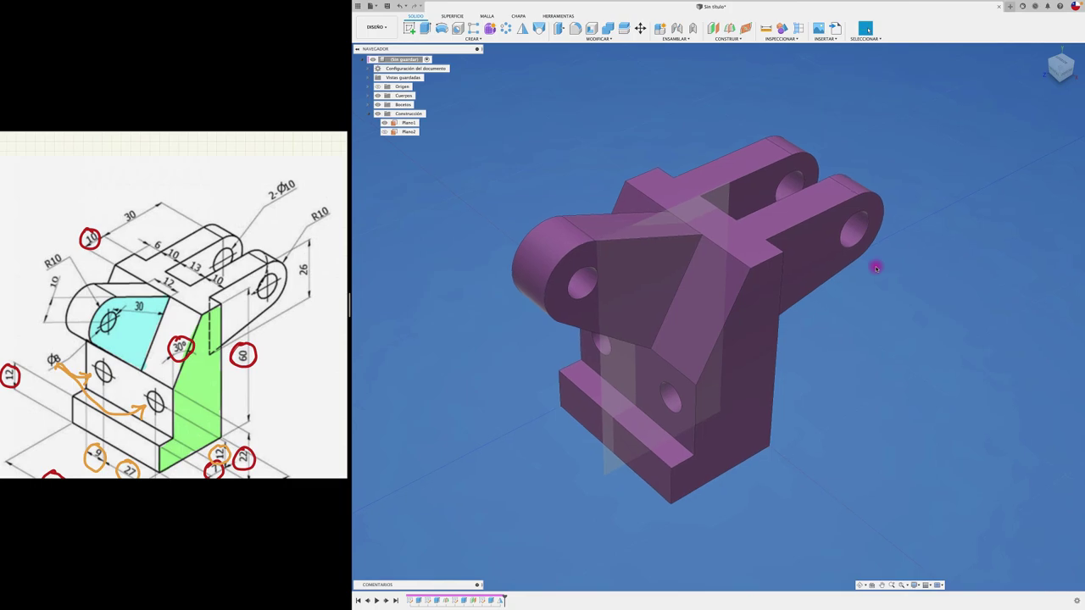